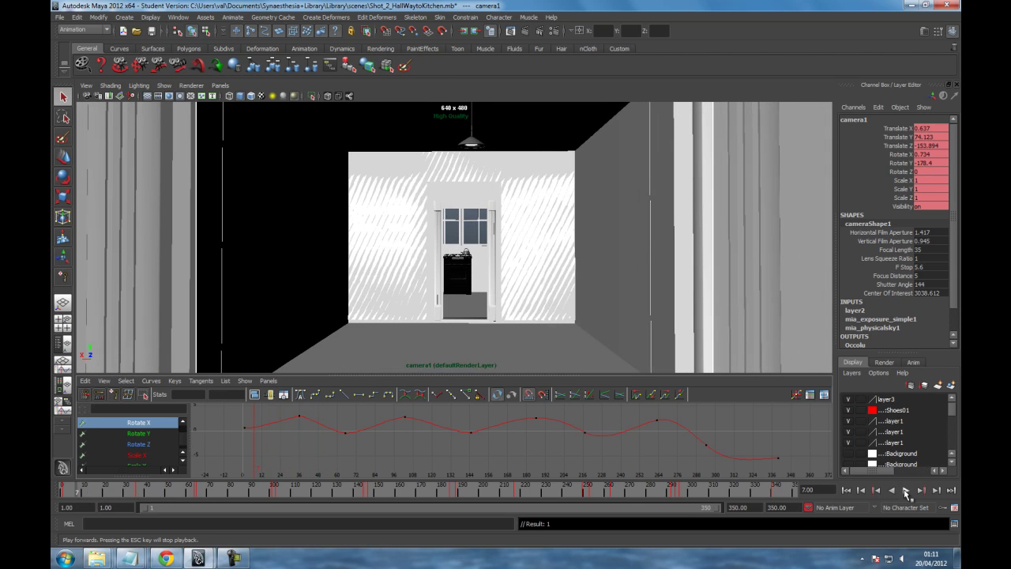
- Play the camera animation forward and backward to review the approach to the kitchen stove, and stop playback
click(906, 490)
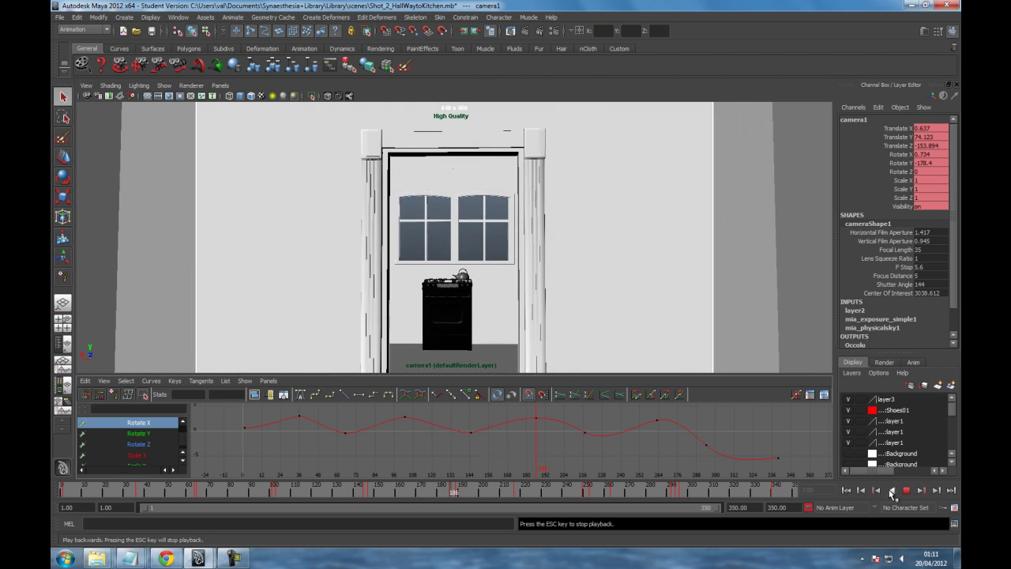
click(892, 491)
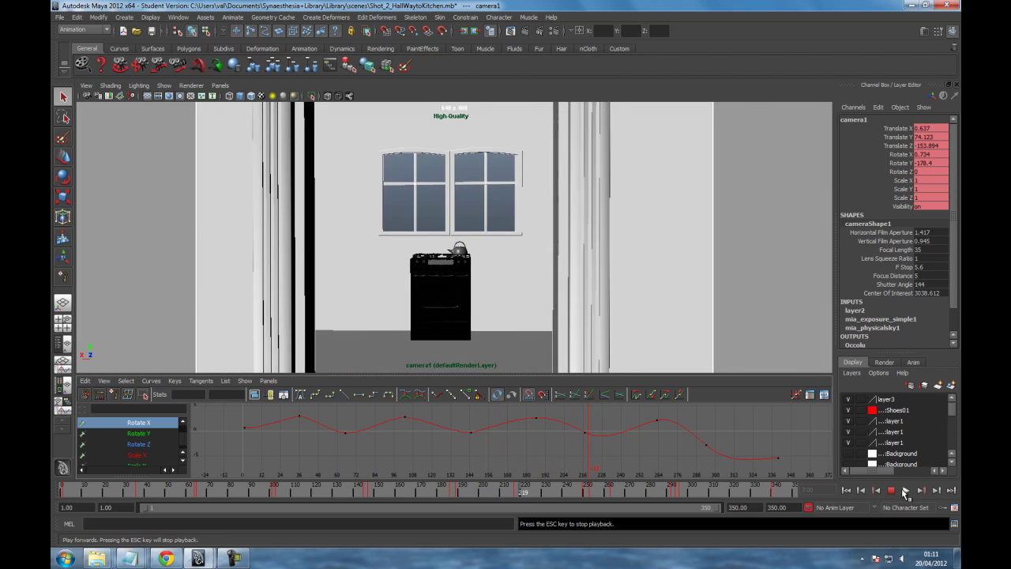
click(906, 493)
click(907, 494)
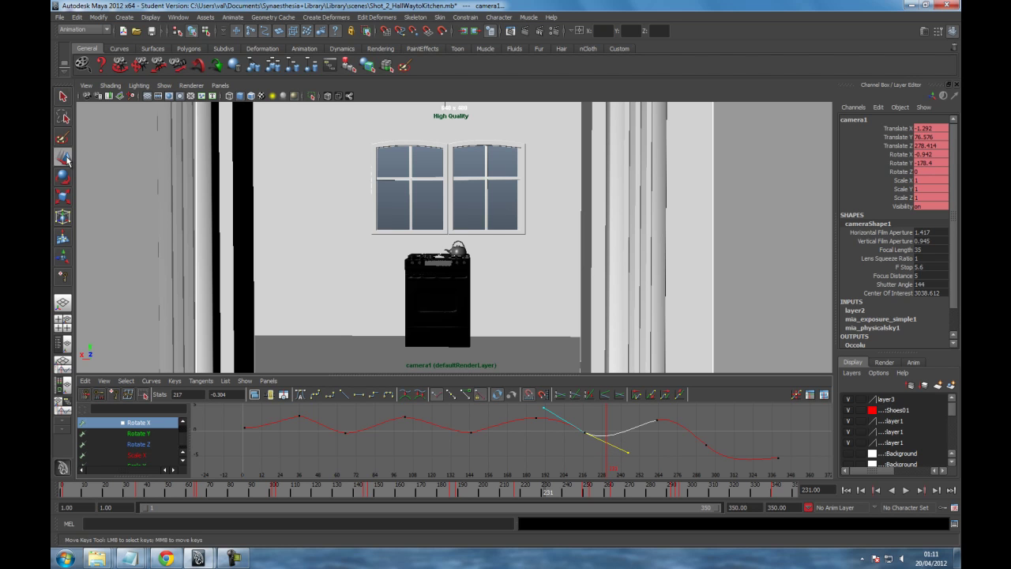
- Flatten the outgoing tangent of camera1's Rotate X key at frame 217, undo the stray key edits, and replay that section
middle_drag(617, 445, 590, 426)
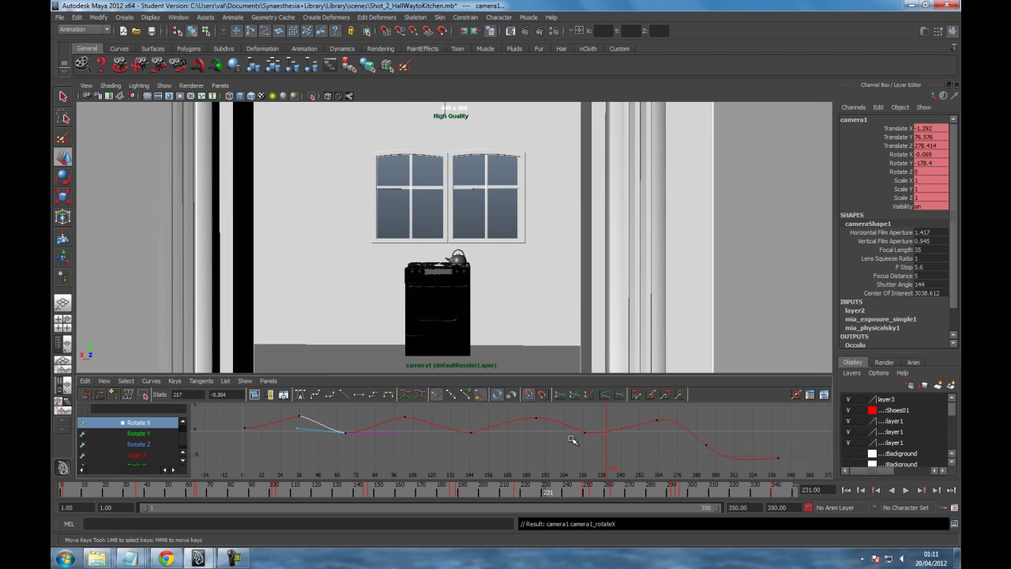
key(ctrl+z)
key(ctrl+z)
key(ctrl+z)
key(ctrl+z)
key(ctrl+z)
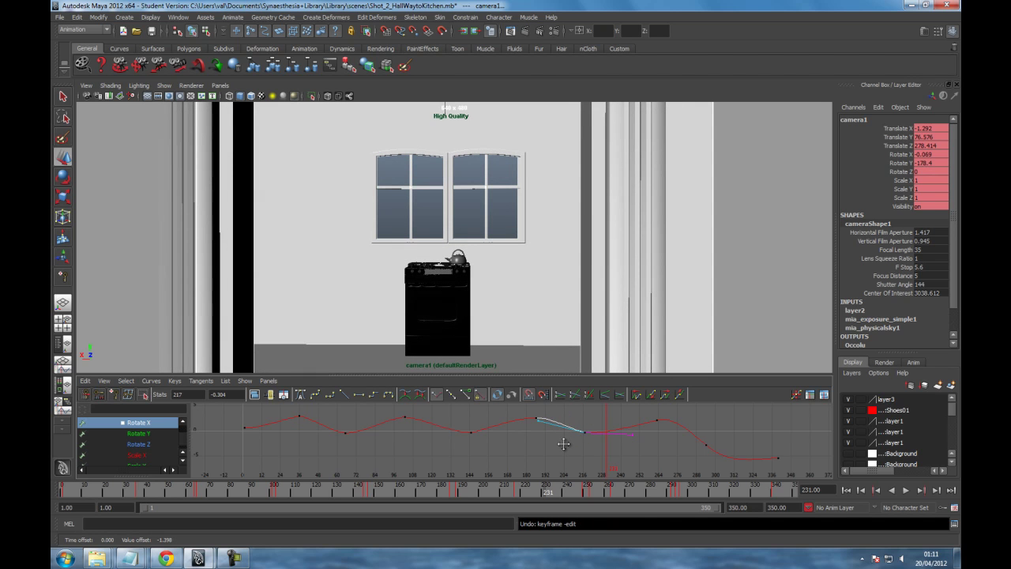
drag(579, 494, 474, 492)
click(906, 490)
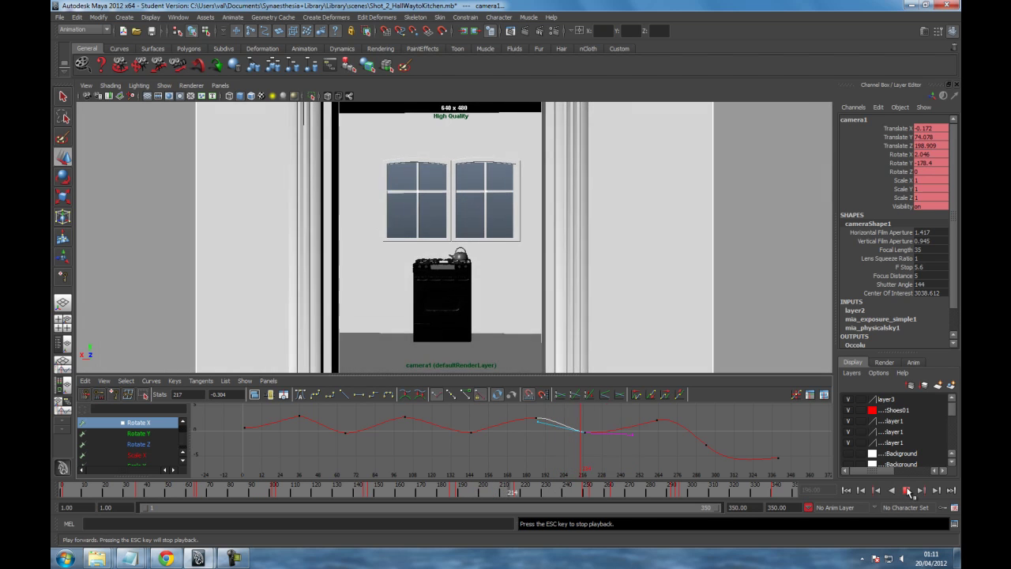
click(906, 491)
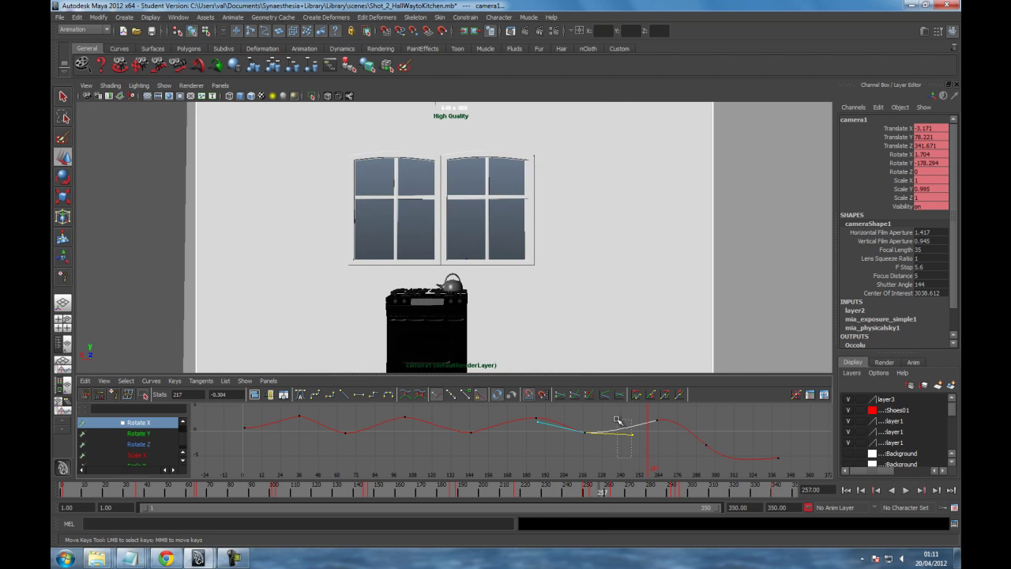
- Raise Rotate X's outgoing tangent at frame 217, level its incoming tangent at frame 263, and replay from frame 195
mouse_move(646, 453)
middle_down()
mouse_move(662, 437)
mouse_move(631, 443)
middle_up()
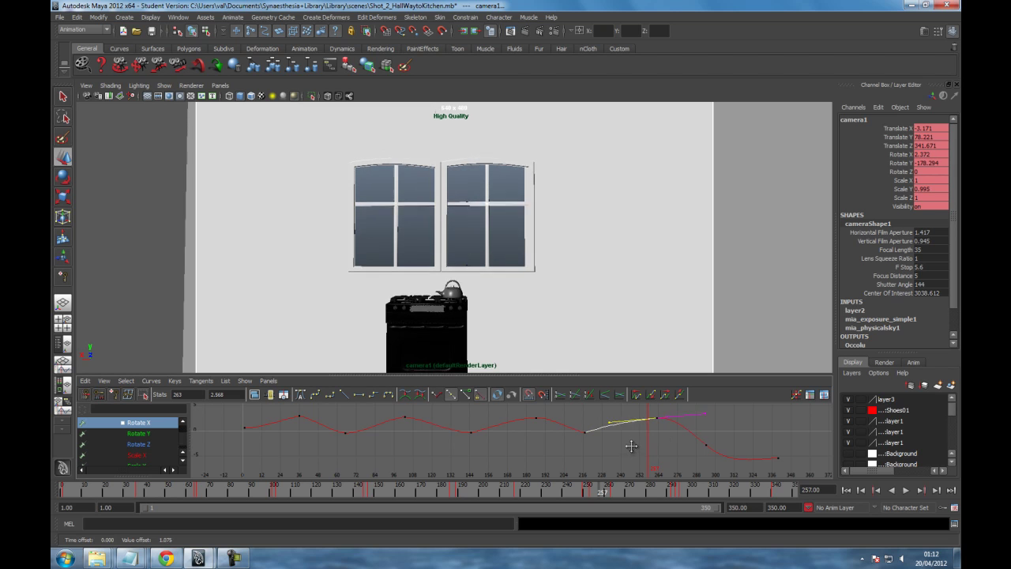
drag(614, 496, 472, 490)
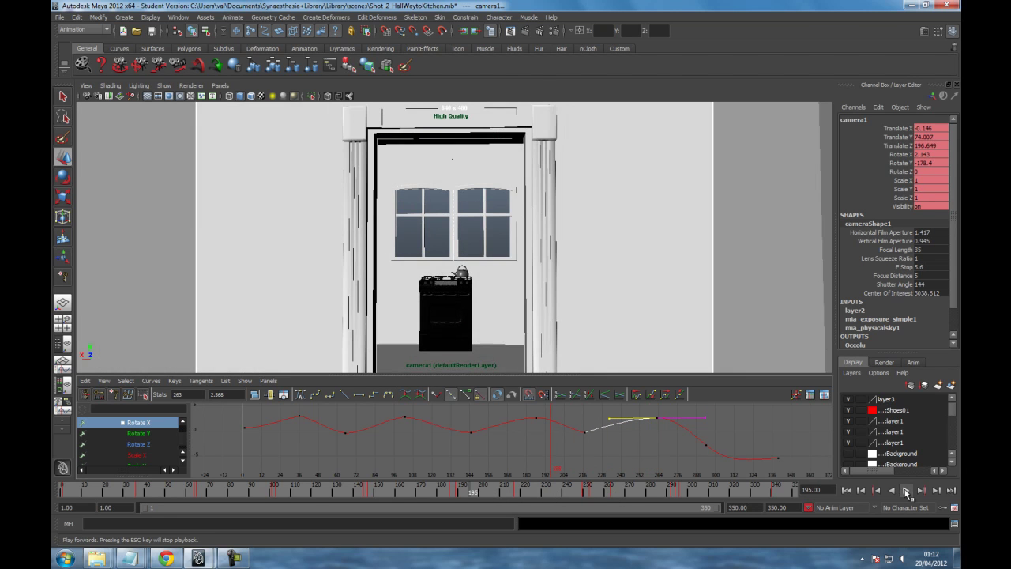
click(906, 490)
click(906, 490)
- Slightly lower the outgoing tangent of the Rotate X key at frame 217 and play the animation
click(582, 423)
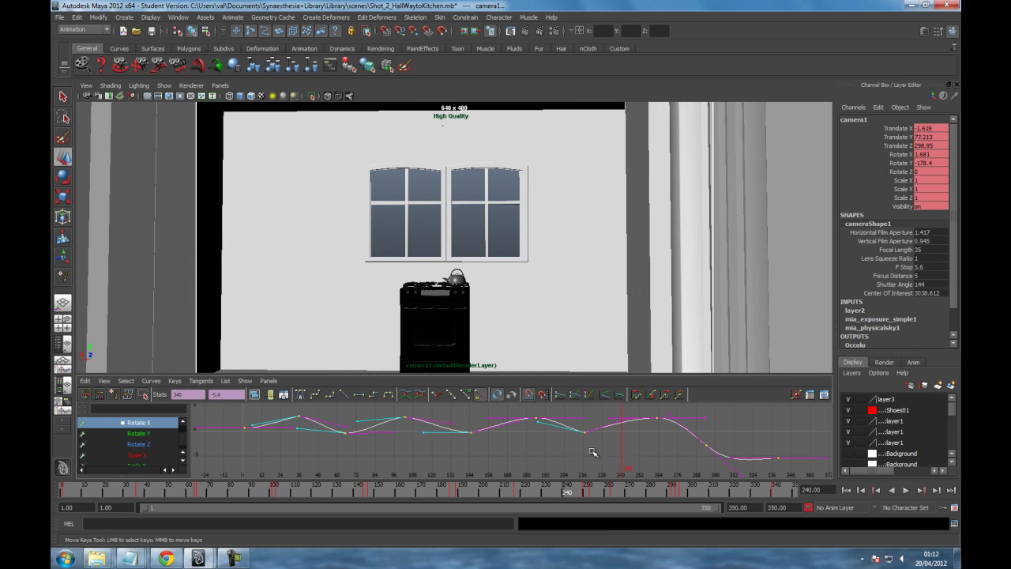
drag(583, 419, 608, 454)
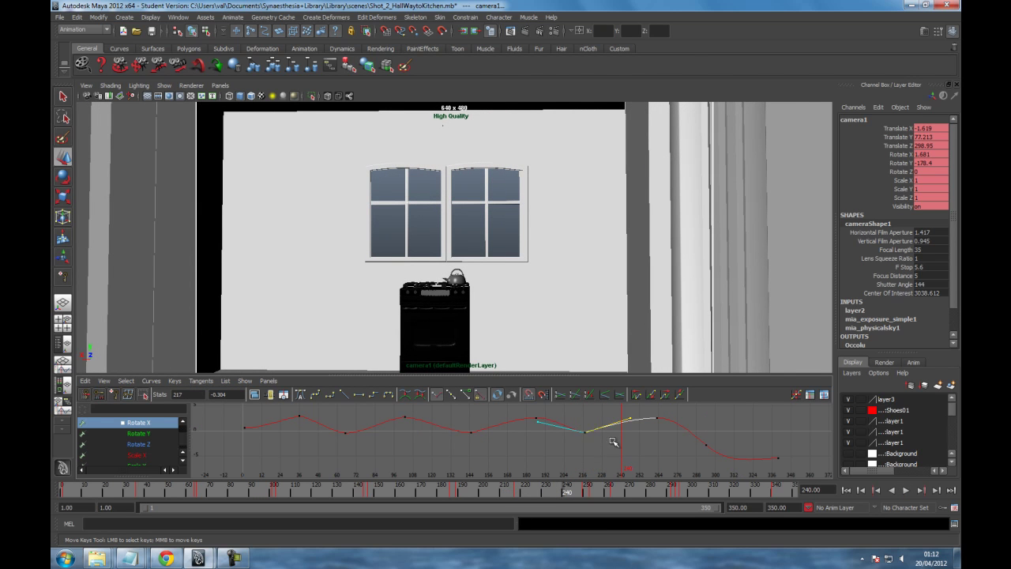
middle_drag(618, 451, 621, 456)
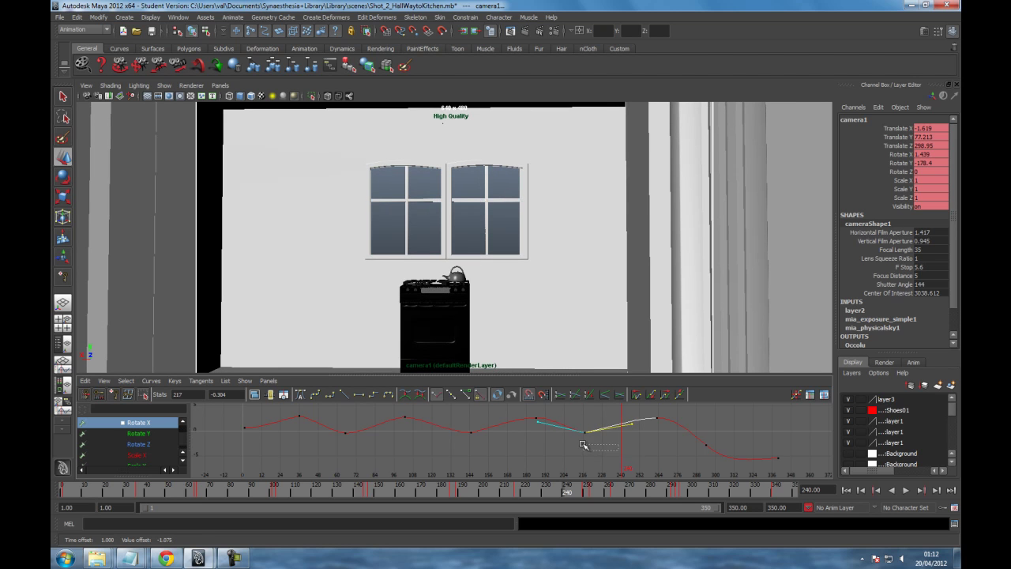
drag(563, 483, 442, 490)
click(906, 490)
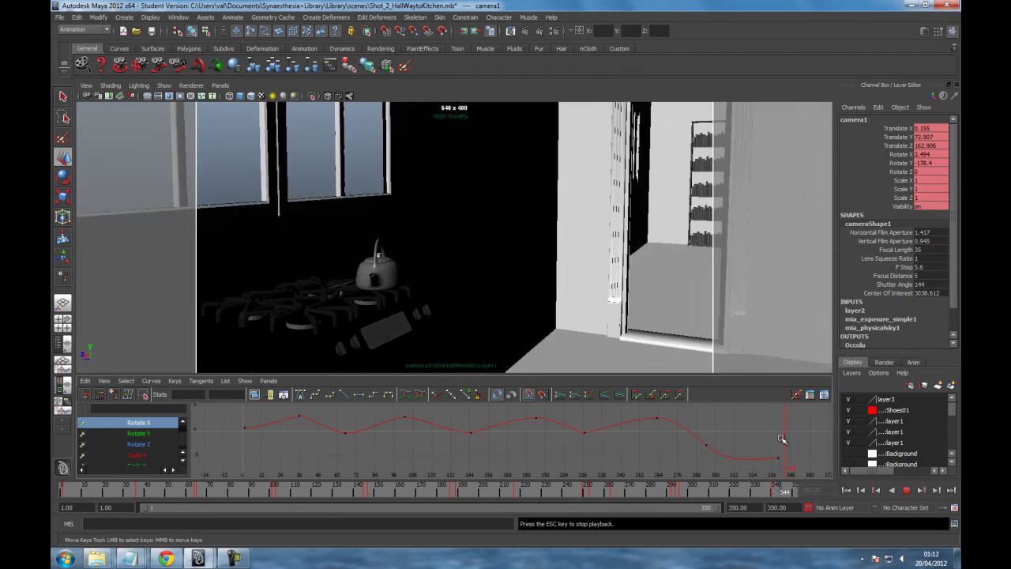
- Replay the turn beside the stove, delete the last key on the camera's Scale Y curve, and scrub through the ending
click(713, 492)
drag(713, 491, 640, 492)
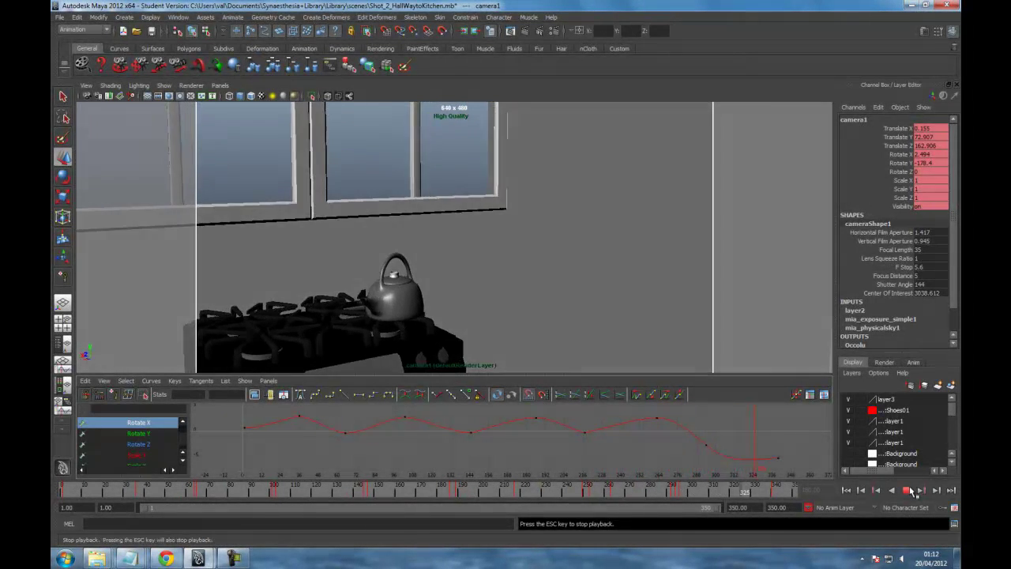
scroll(134, 450, down, 2)
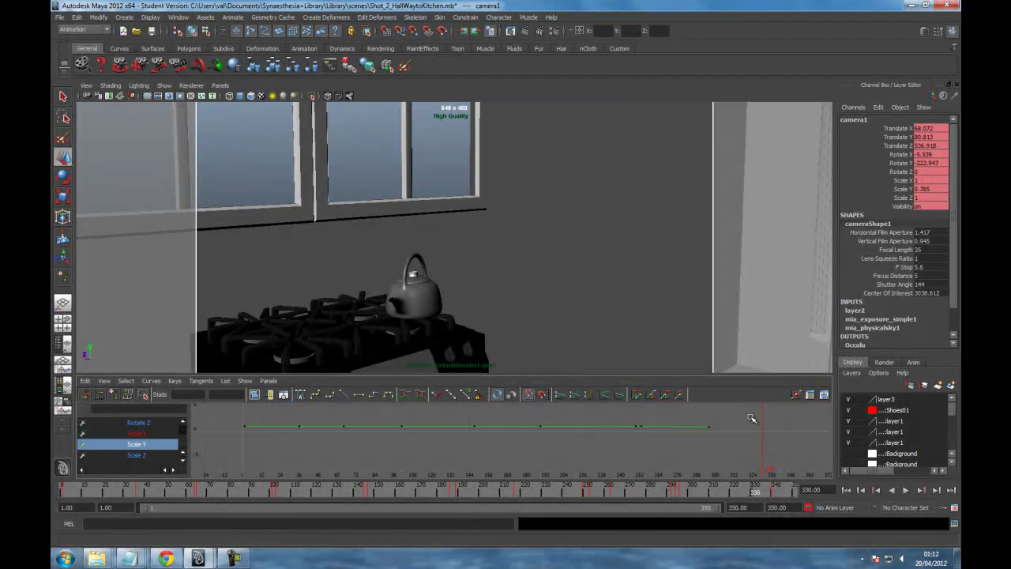
mouse_move(737, 492)
mouse_down()
mouse_move(584, 492)
mouse_move(671, 493)
mouse_up()
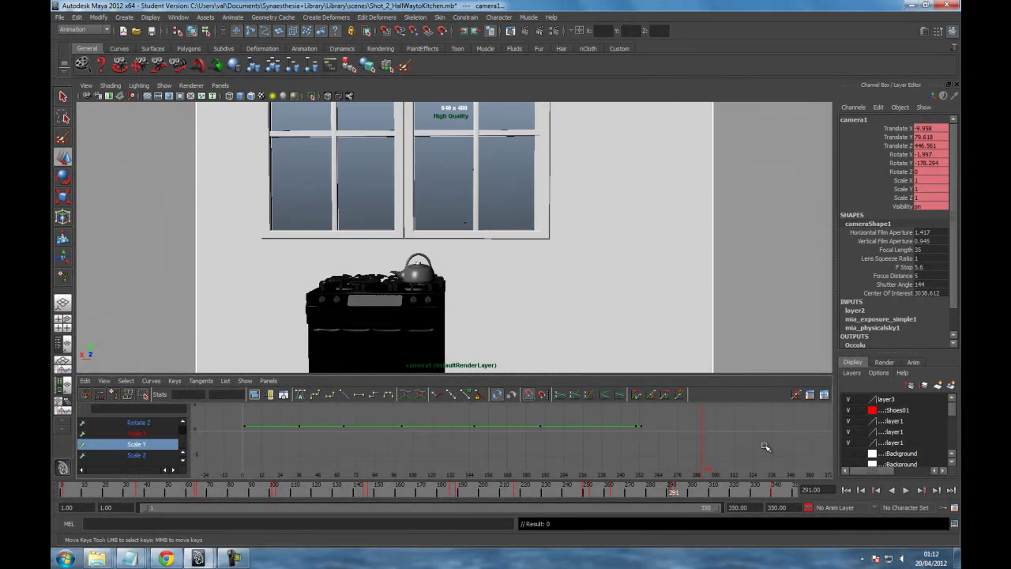
mouse_move(752, 491)
mouse_down()
mouse_move(543, 483)
mouse_move(802, 475)
mouse_up()
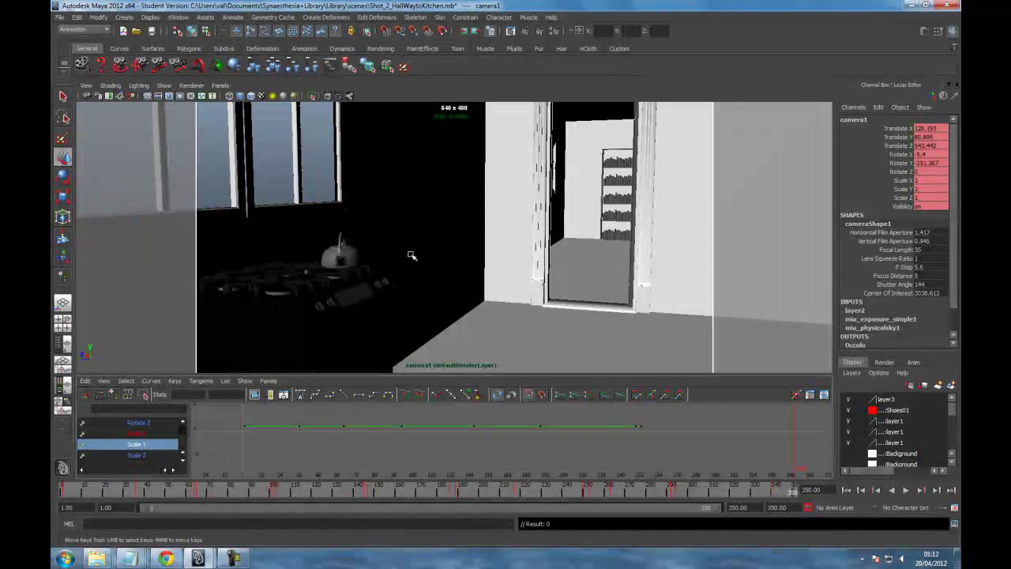
- Try to rotate the kettle on the stove about its vertical axis
click(342, 252)
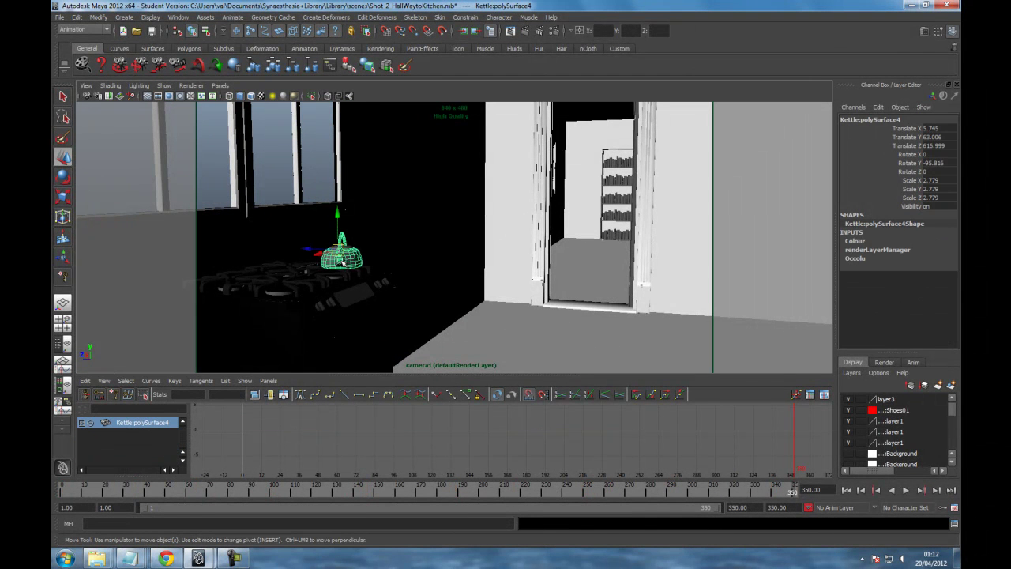
key(e)
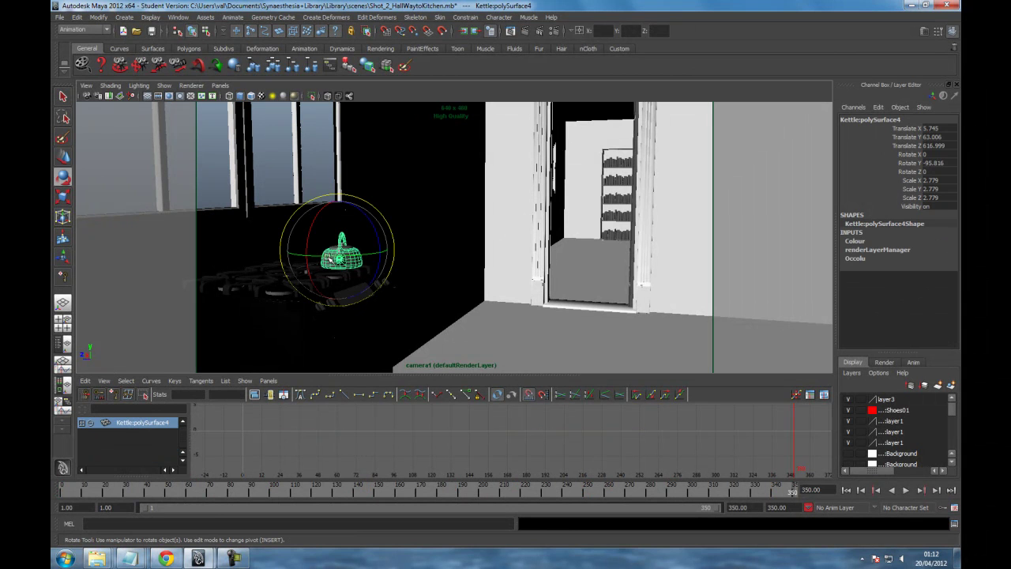
drag(341, 258, 392, 254)
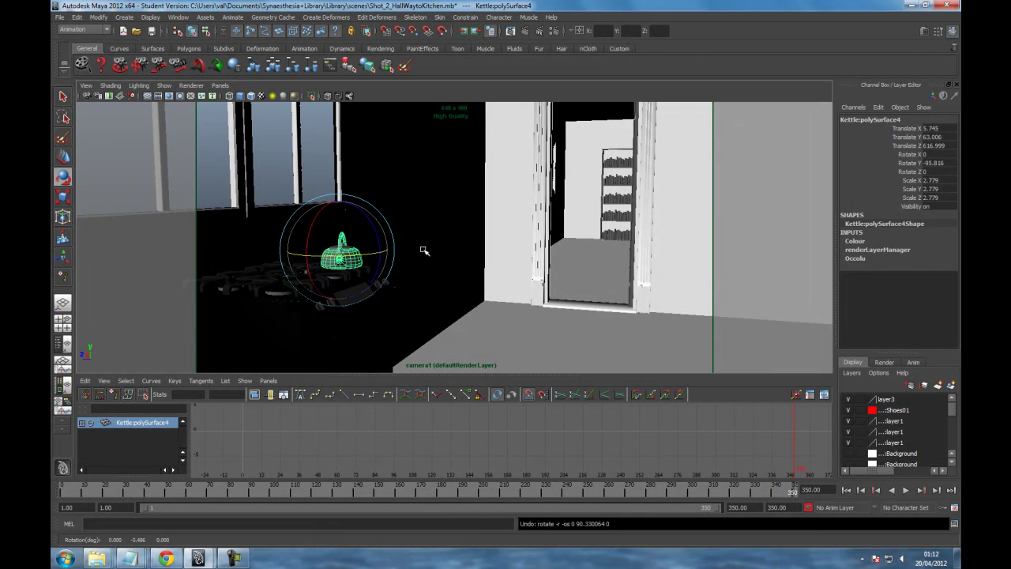
- Select the viewport's camera again, play its animation from the first frame, and scrub to frame 328
drag(441, 494, 260, 491)
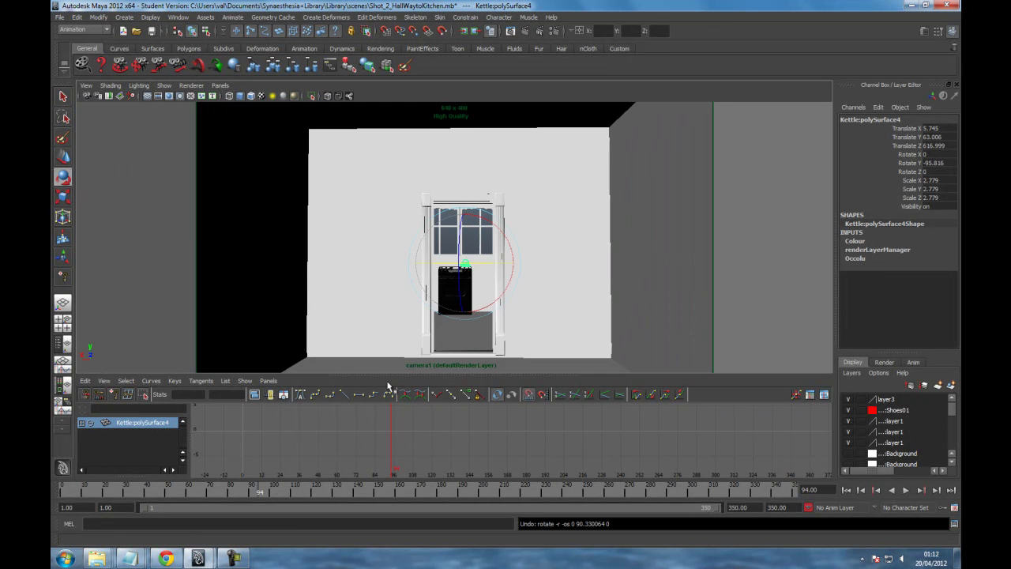
click(86, 85)
click(108, 101)
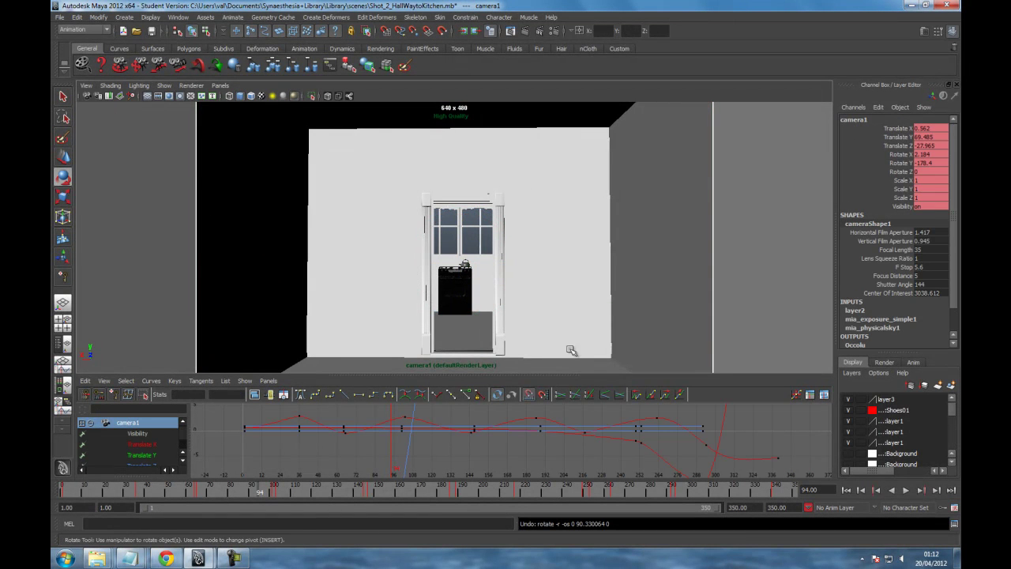
click(905, 490)
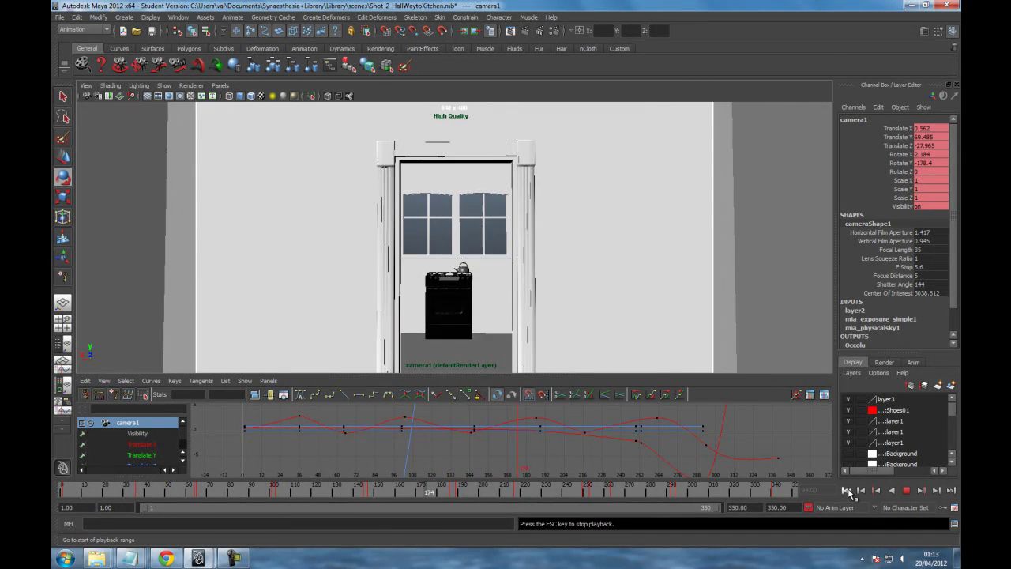
click(847, 490)
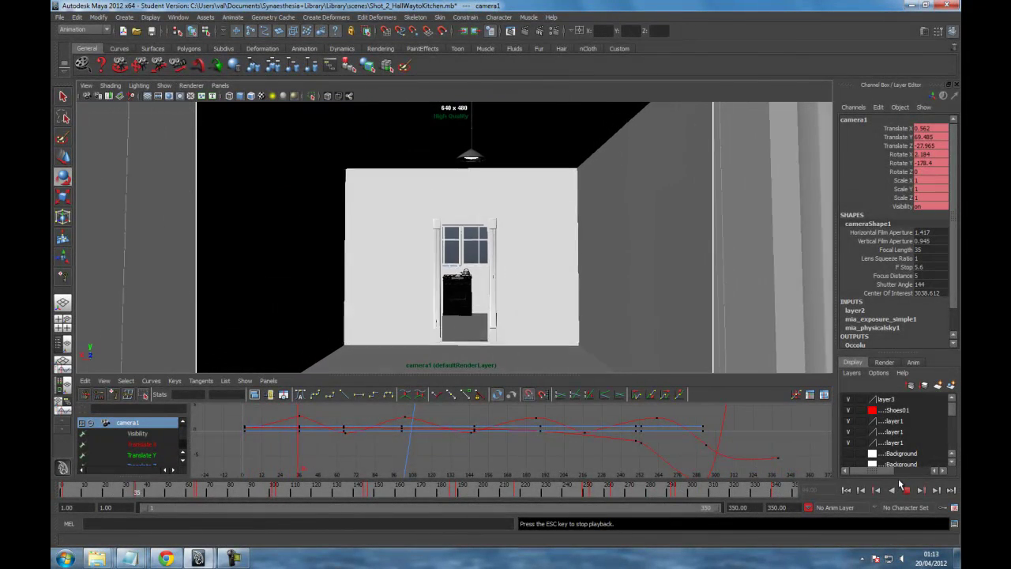
click(905, 490)
drag(628, 496, 751, 493)
- Show all of camera1's animation curves framed in the graph and replay the end of the shot up to frame 350
click(154, 444)
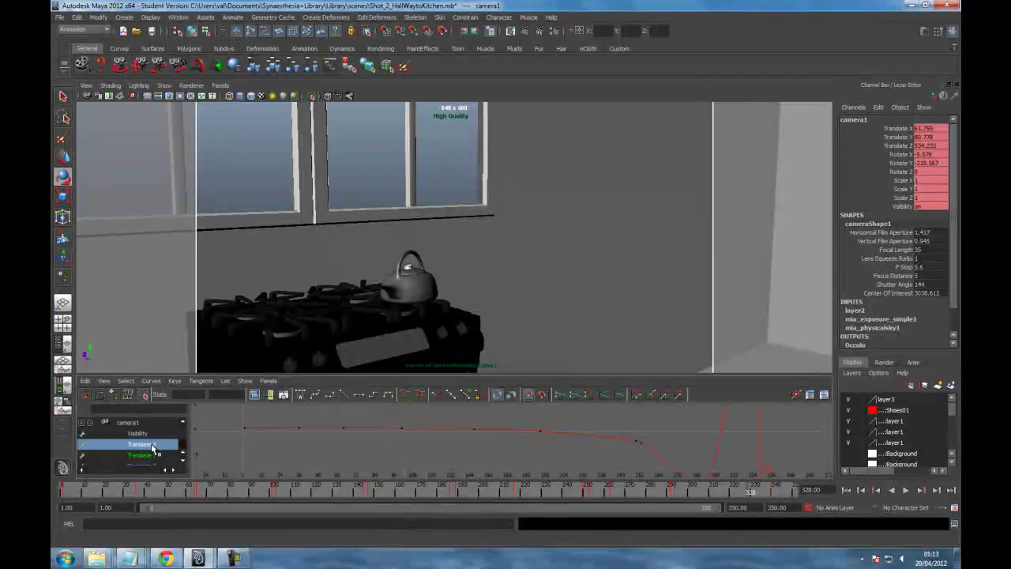
click(140, 424)
key(a)
key(alt+v)
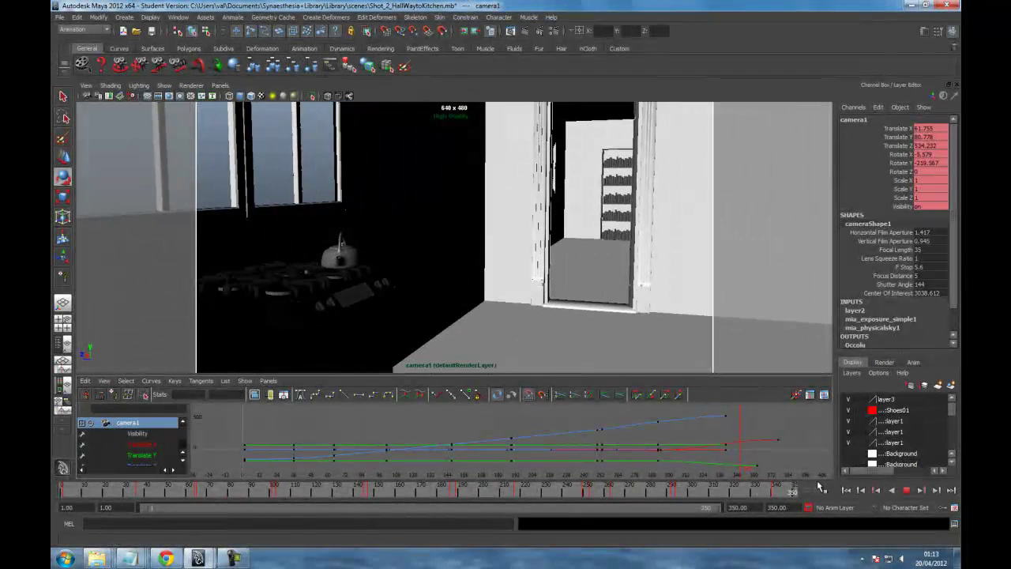
click(770, 489)
drag(766, 489, 813, 493)
key(alt+v)
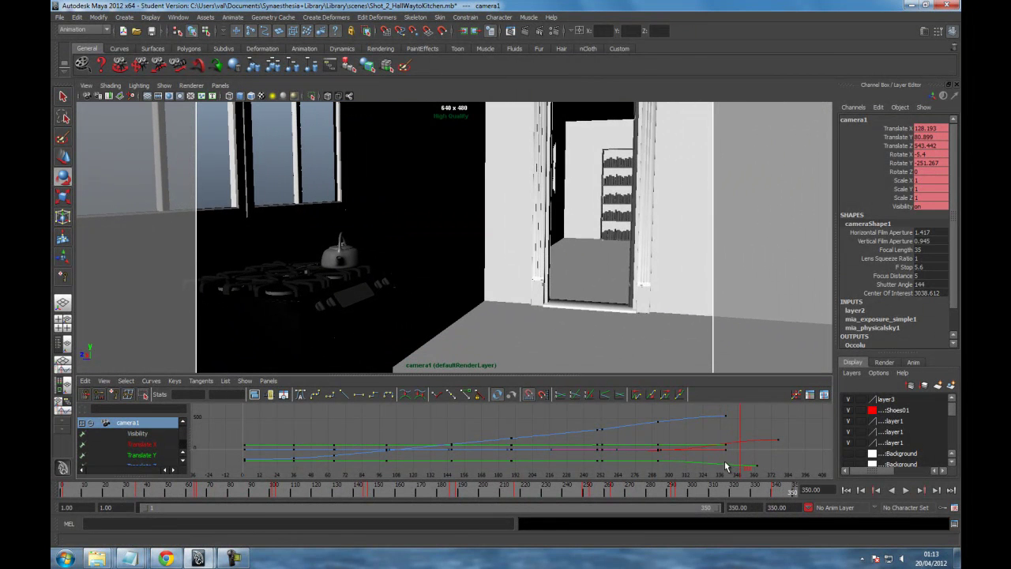
- Try to move the last Rotate Y key at frame 362 with all of camera1's curves shown, and undo the edit
click(142, 433)
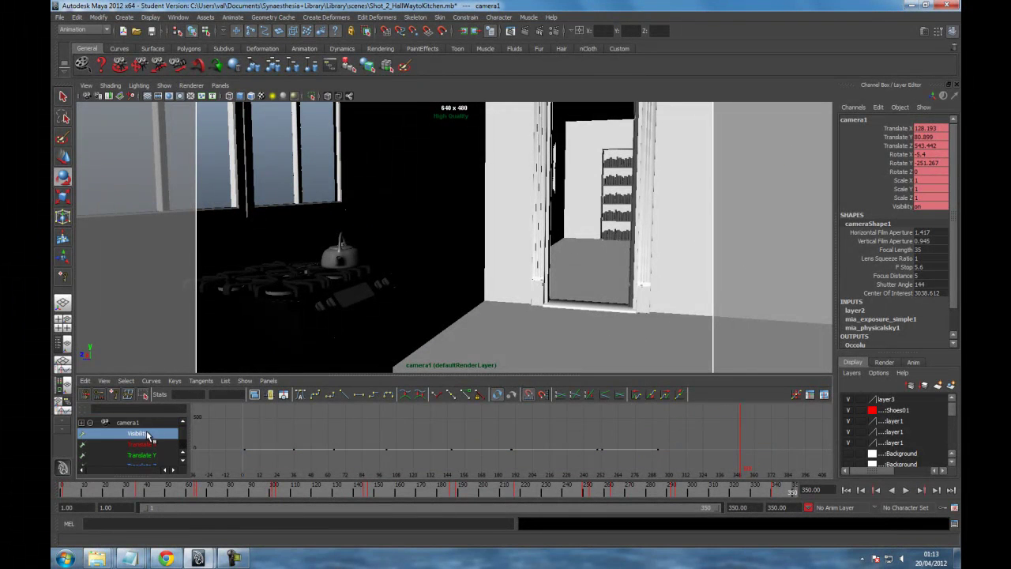
click(142, 424)
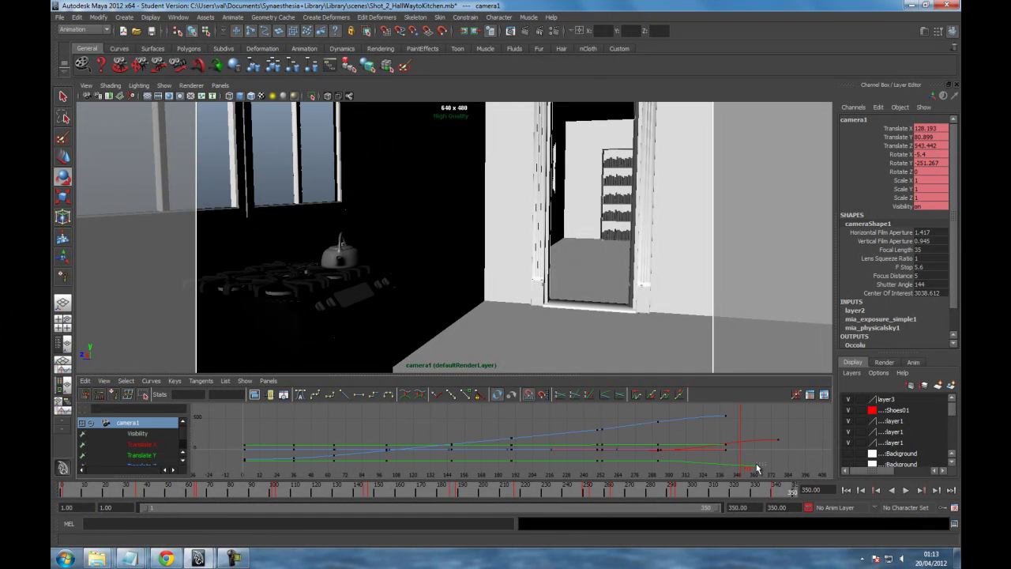
middle_drag(758, 470, 755, 474)
key(ctrl+z)
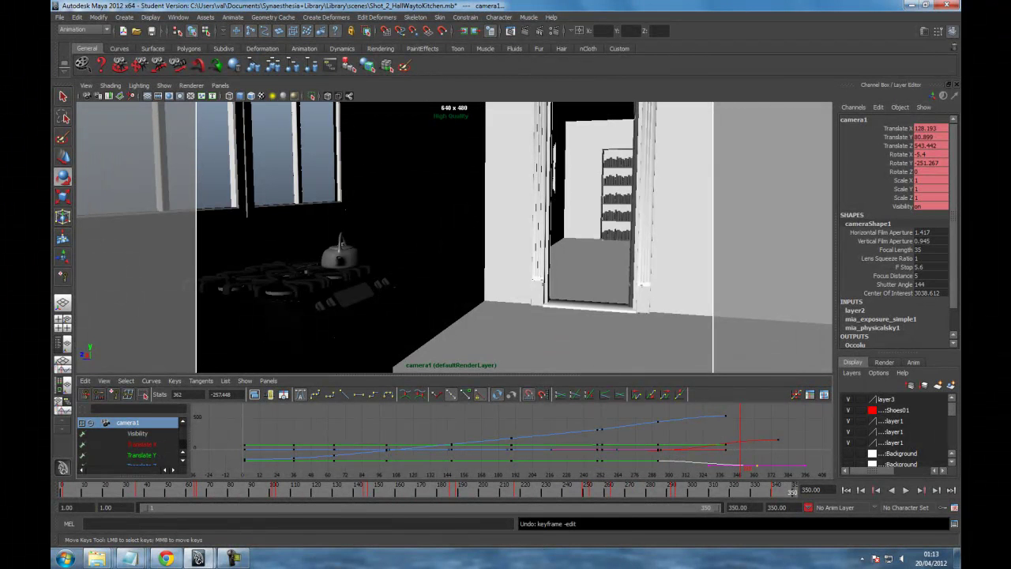
- Isolate the Translate X curve, try to move its last key at frame 377, and undo the edits
click(158, 446)
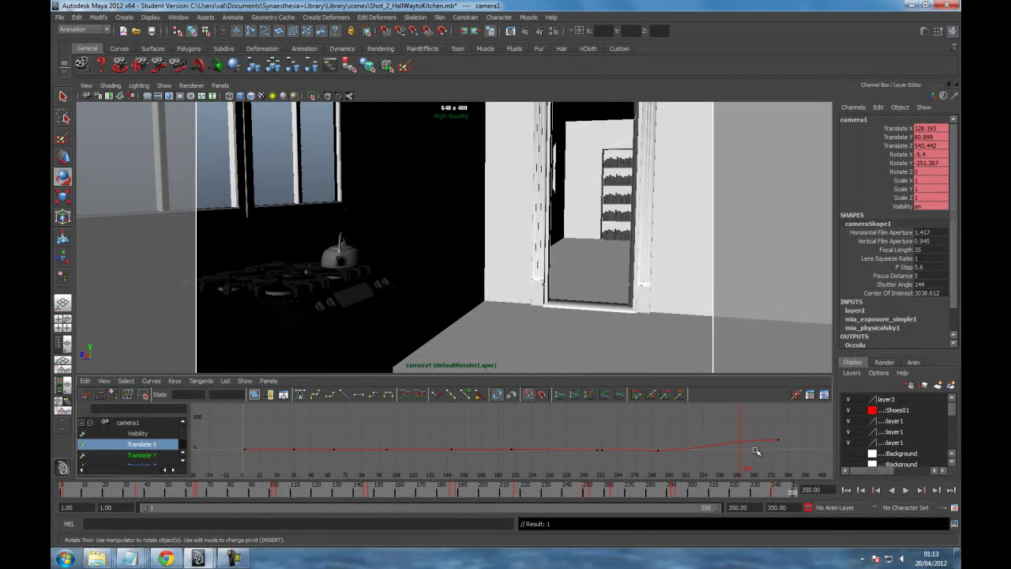
middle_drag(779, 449, 746, 435)
key(ctrl+z)
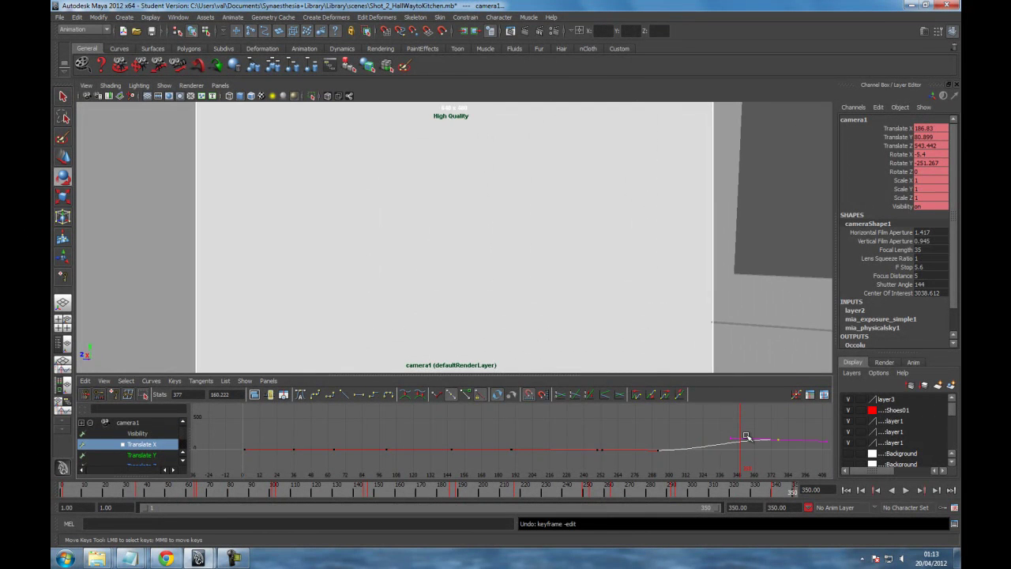
key(ctrl+z)
key(ctrl+z)
key(ctrl+z)
key(ctrl+z)
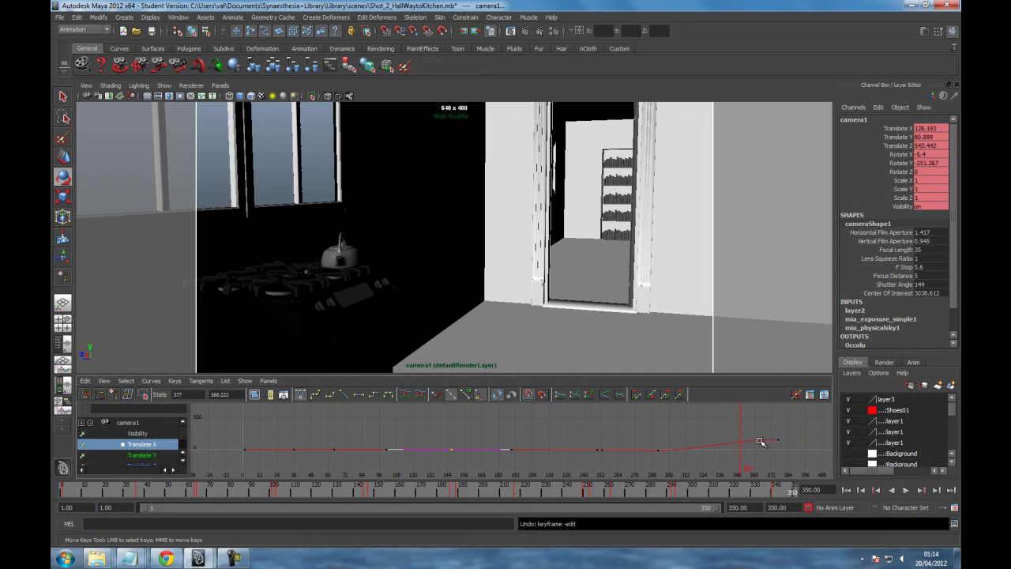
- Replay the ending, add a Translate X key at frame 339, and lower it to about 73
mouse_move(772, 488)
mouse_down()
mouse_move(647, 488)
mouse_move(839, 484)
mouse_up()
key(alt+v)
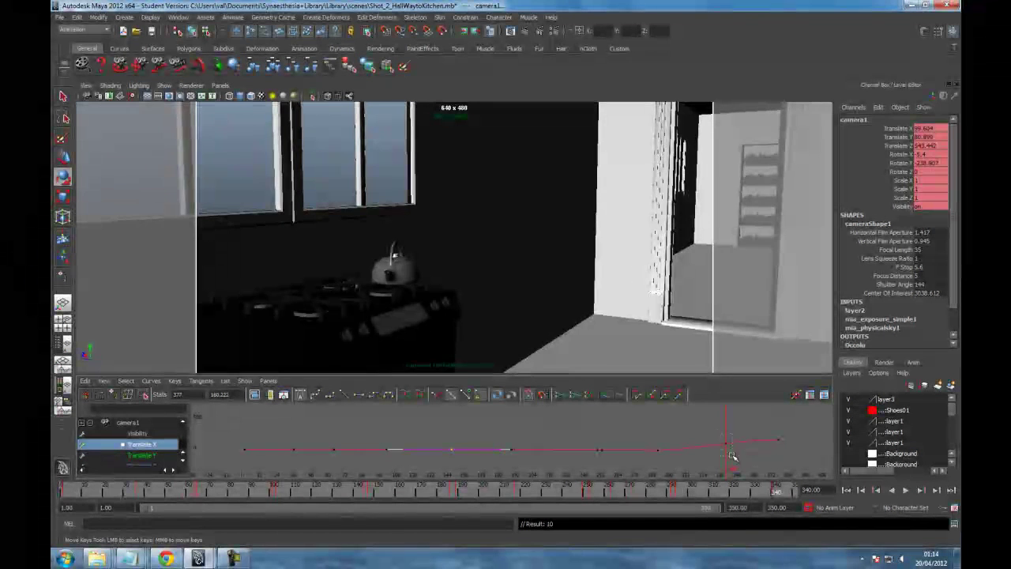
middle_drag(727, 441, 736, 463)
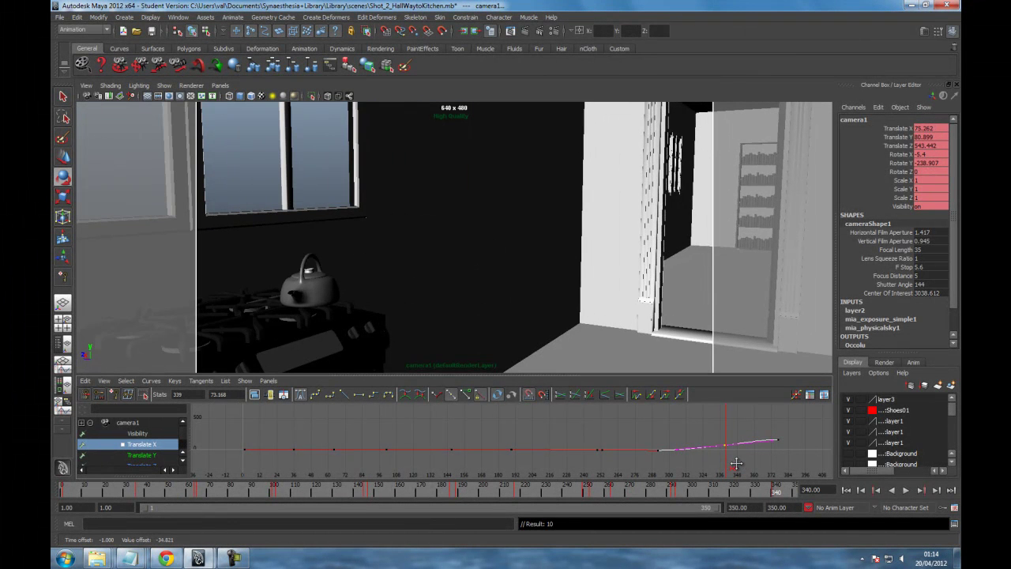
- Replay the end of the shot up to frame 350 and return to frame 339
mouse_move(768, 489)
mouse_down()
mouse_move(758, 488)
mouse_move(793, 488)
mouse_move(666, 489)
mouse_move(801, 495)
mouse_up()
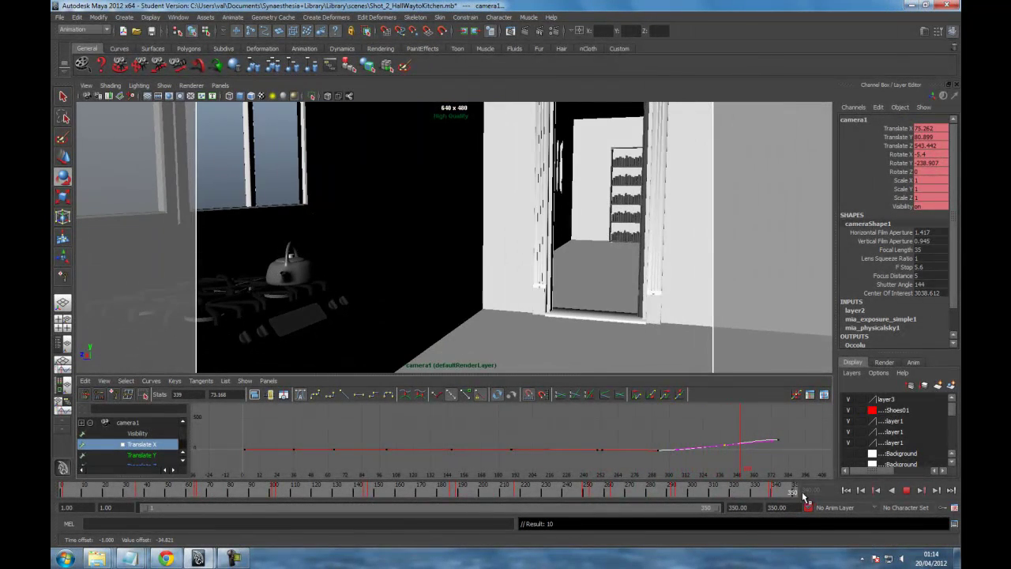
key(alt+v)
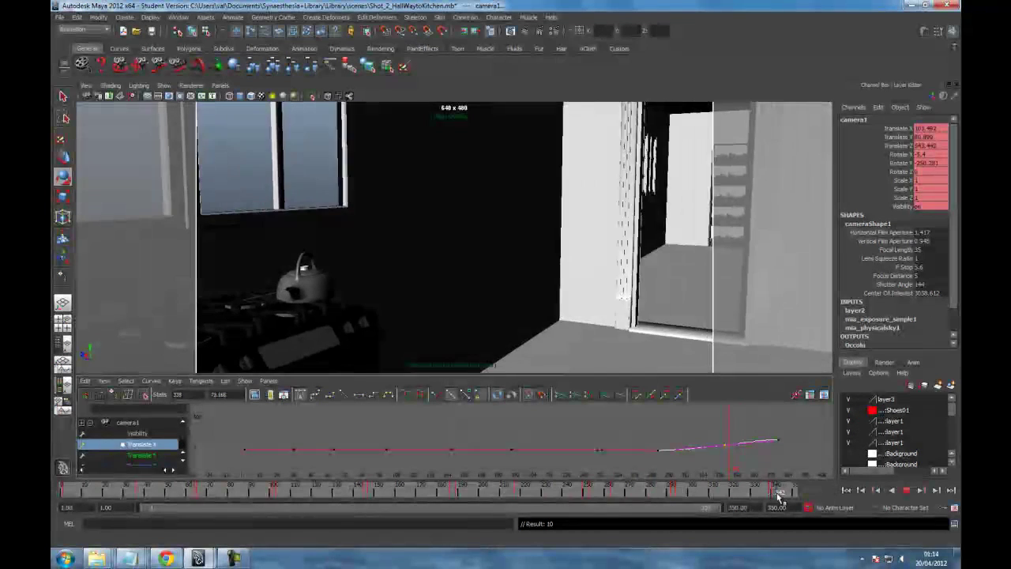
key(alt+v)
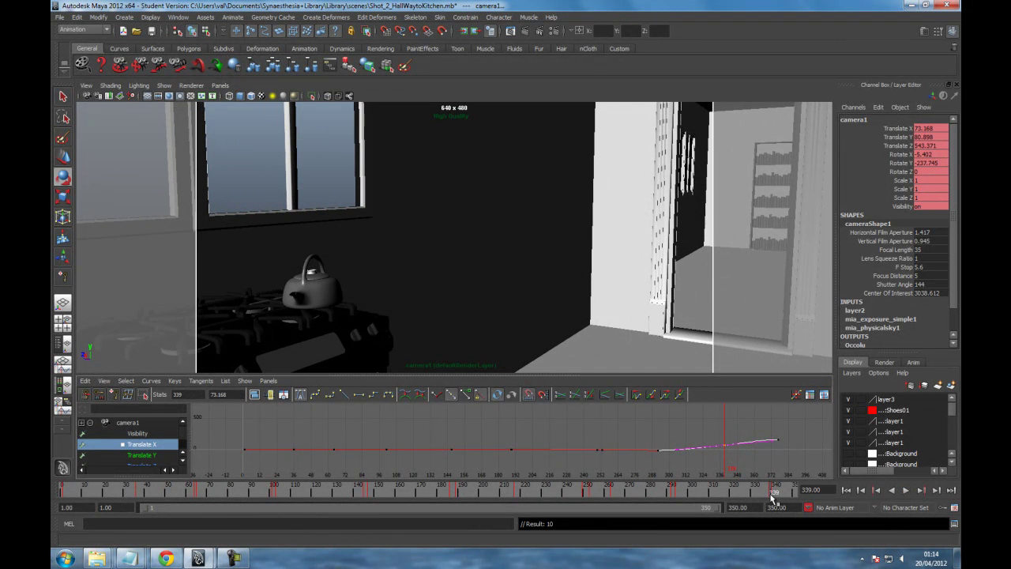
- Try to cut camera1's keys at frames 339 and 340, and undo each cut
right_click(770, 499)
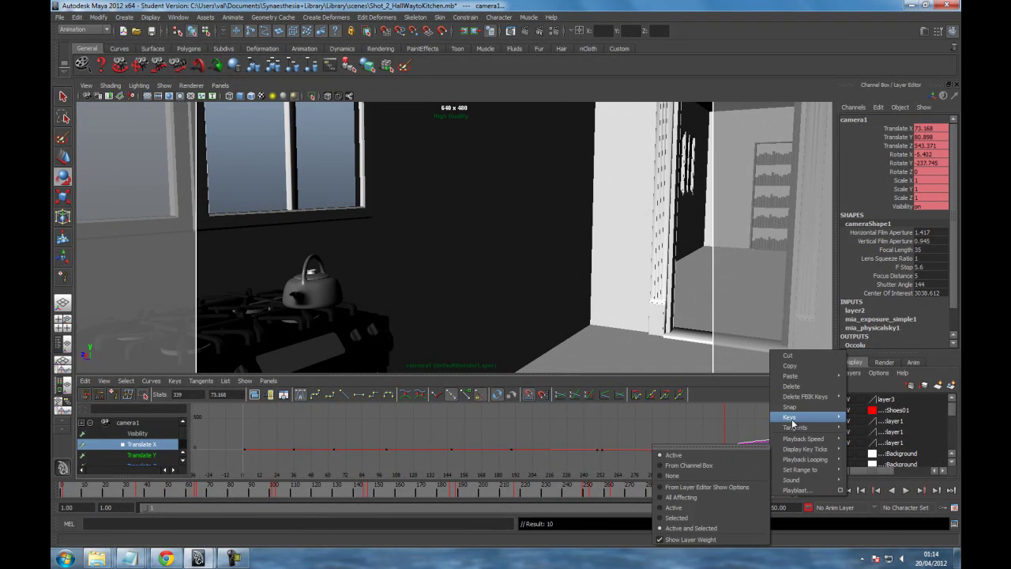
click(800, 358)
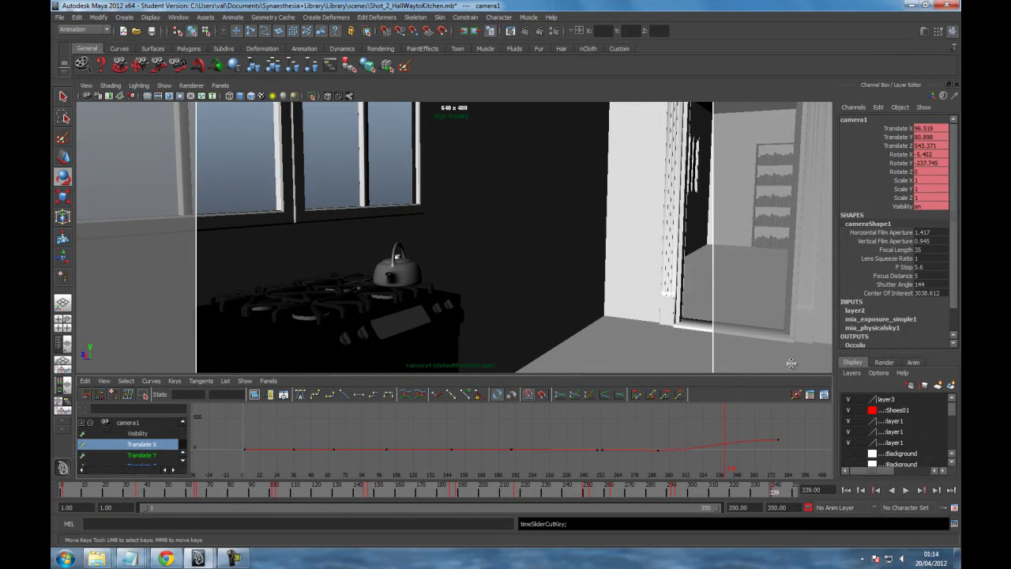
key(ctrl+z)
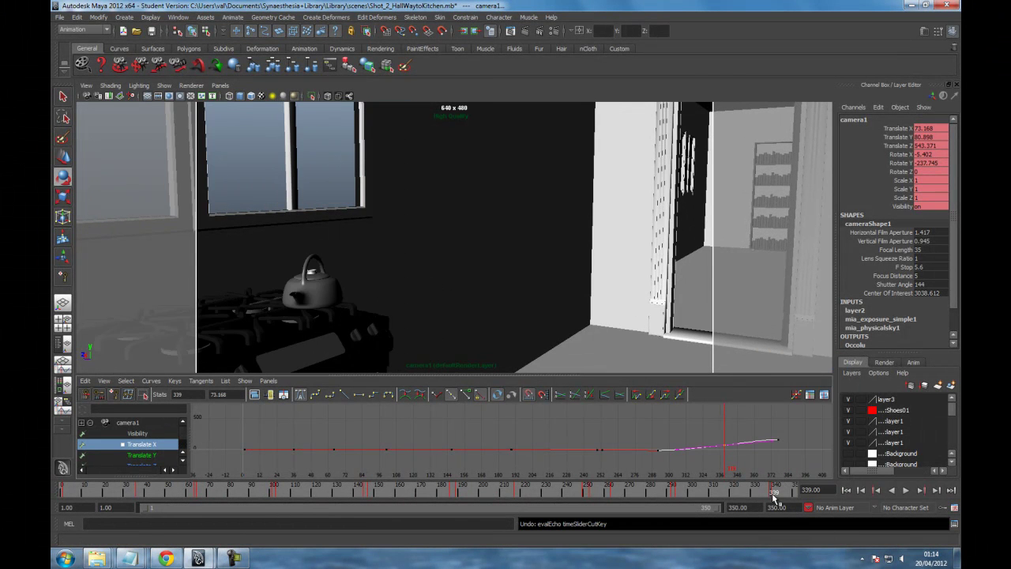
drag(774, 500, 776, 495)
right_click(774, 496)
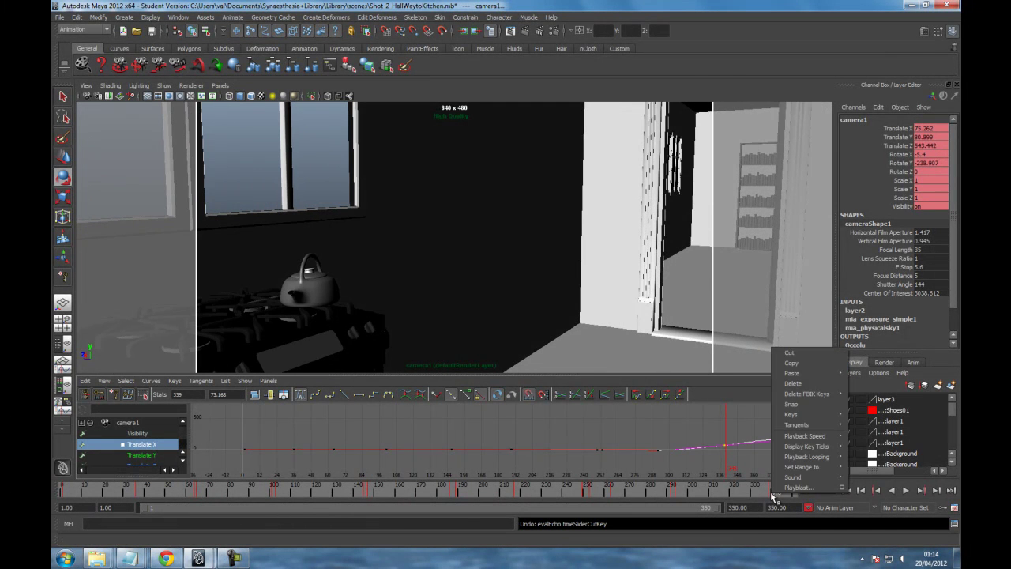
click(799, 360)
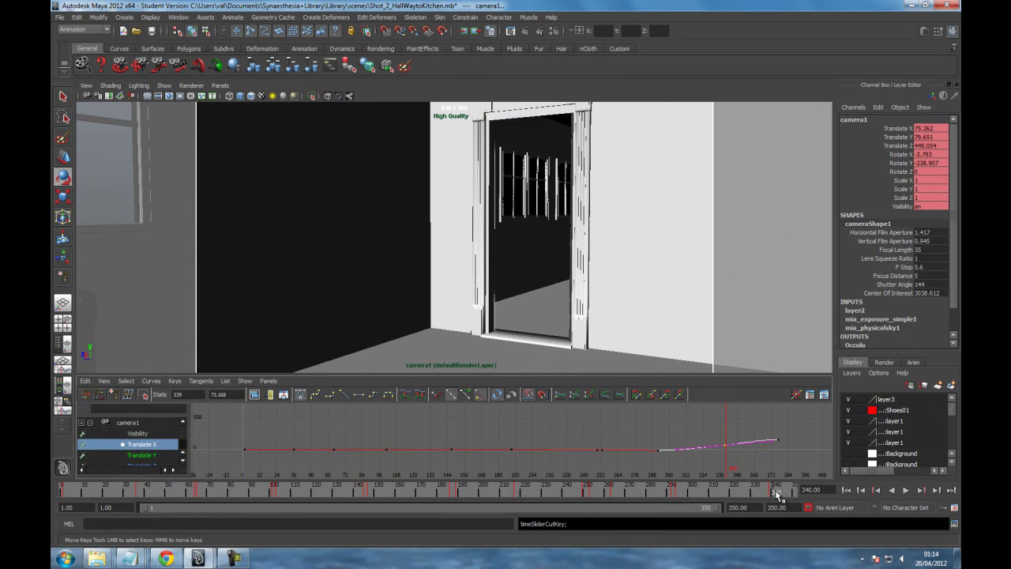
key(ctrl+z)
- Enlarge the camera view and play the whole shot from the first frame, then review its end up to frame 350
key(alt+v)
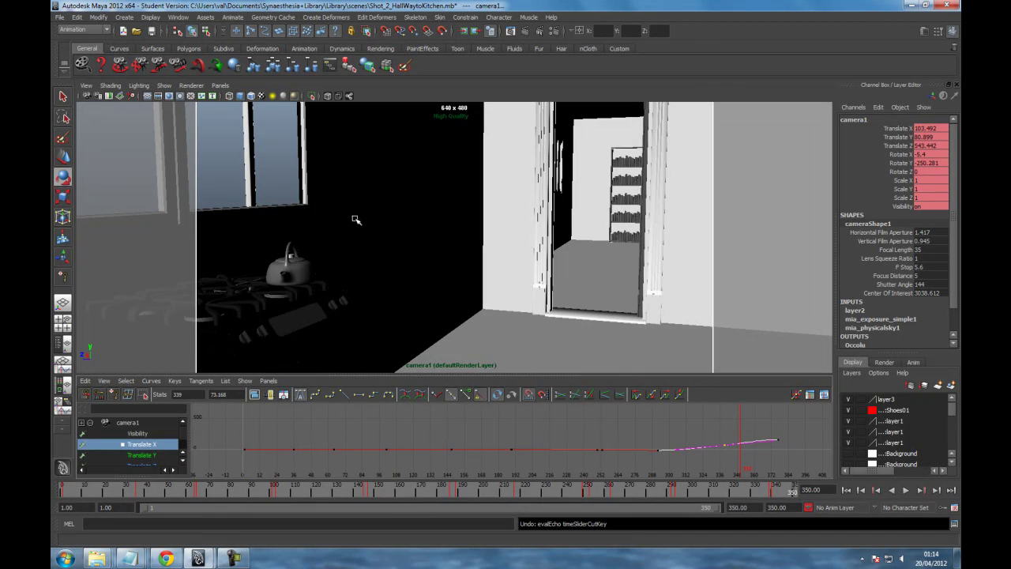
drag(500, 372, 536, 478)
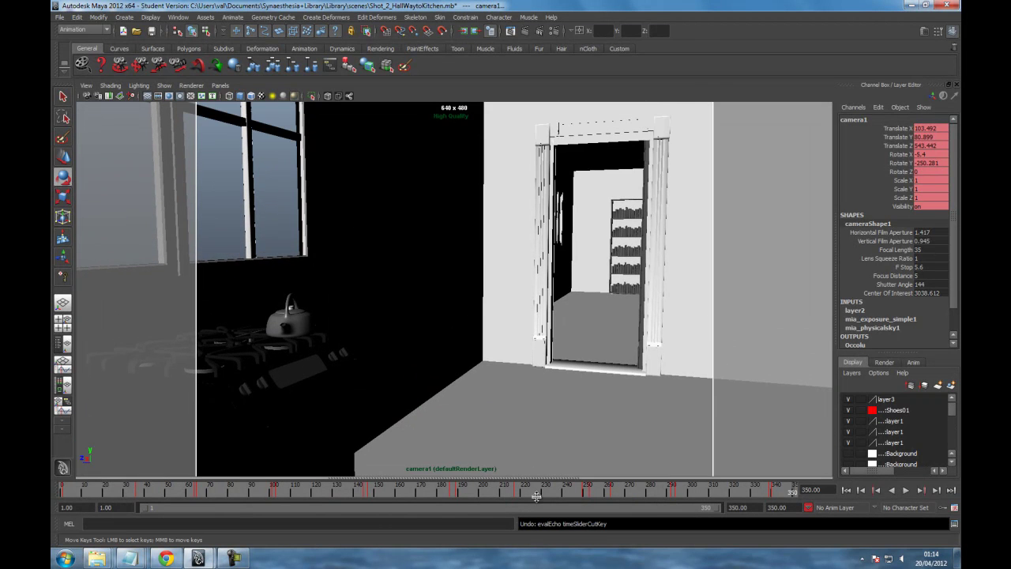
click(845, 490)
click(905, 491)
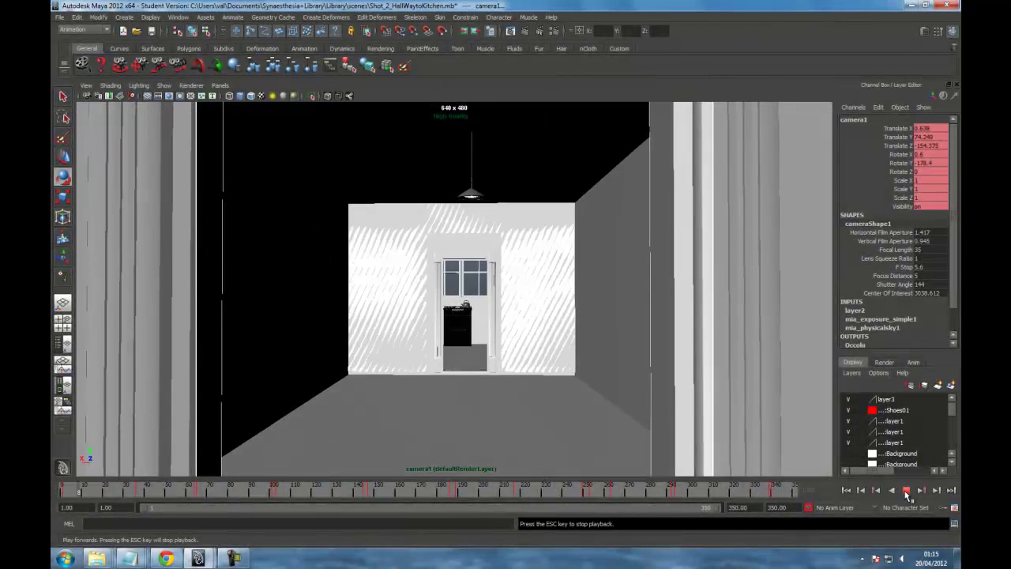
click(906, 491)
click(907, 491)
drag(628, 490, 821, 509)
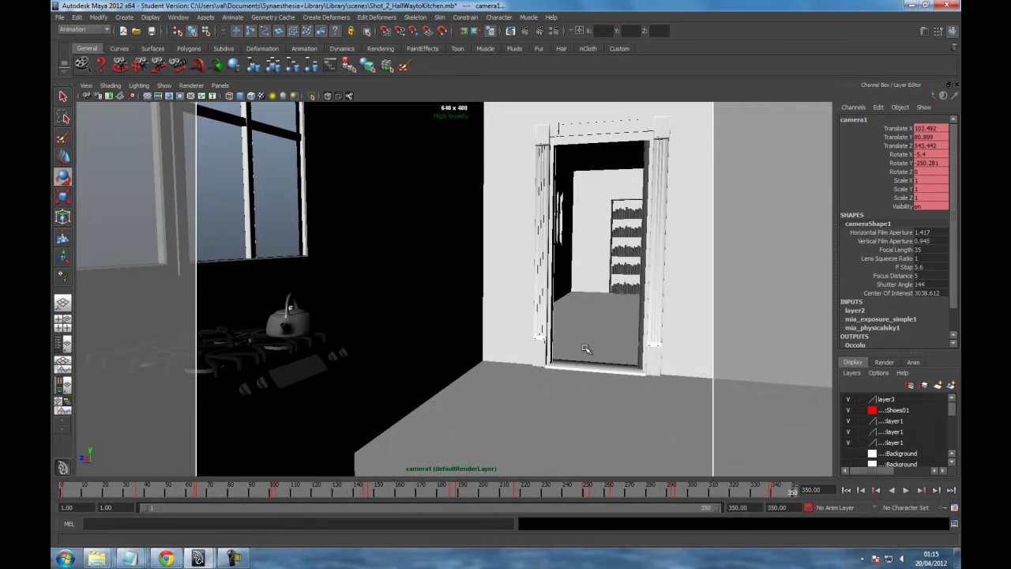
- Isolate the Translate Y curve, lower its last key at frame 340 to about 79.65, and undo the last move beyond that
drag(158, 478, 157, 352)
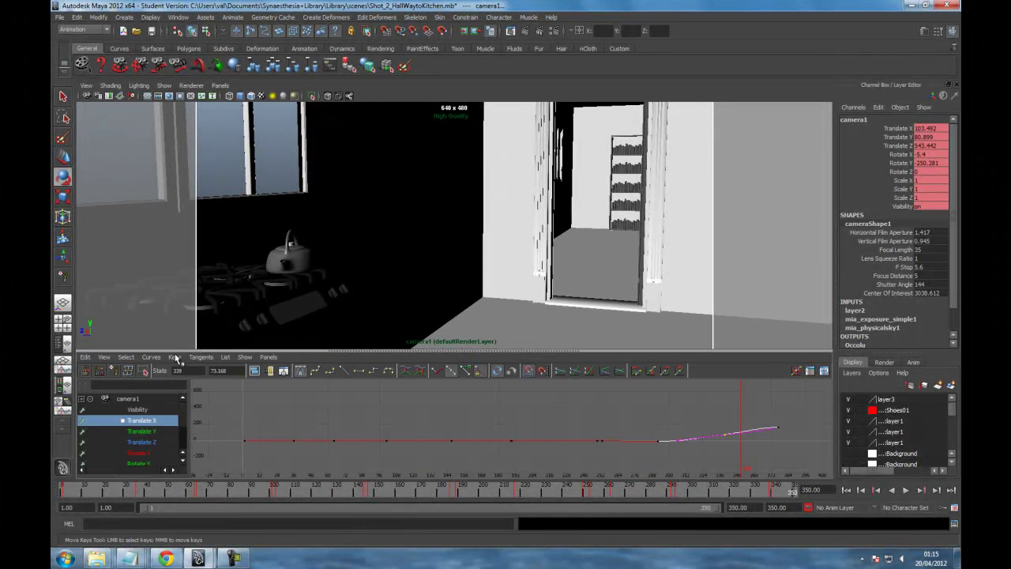
click(144, 432)
mouse_move(722, 435)
middle_down()
mouse_move(722, 456)
mouse_move(722, 446)
middle_up()
key(ctrl+z)
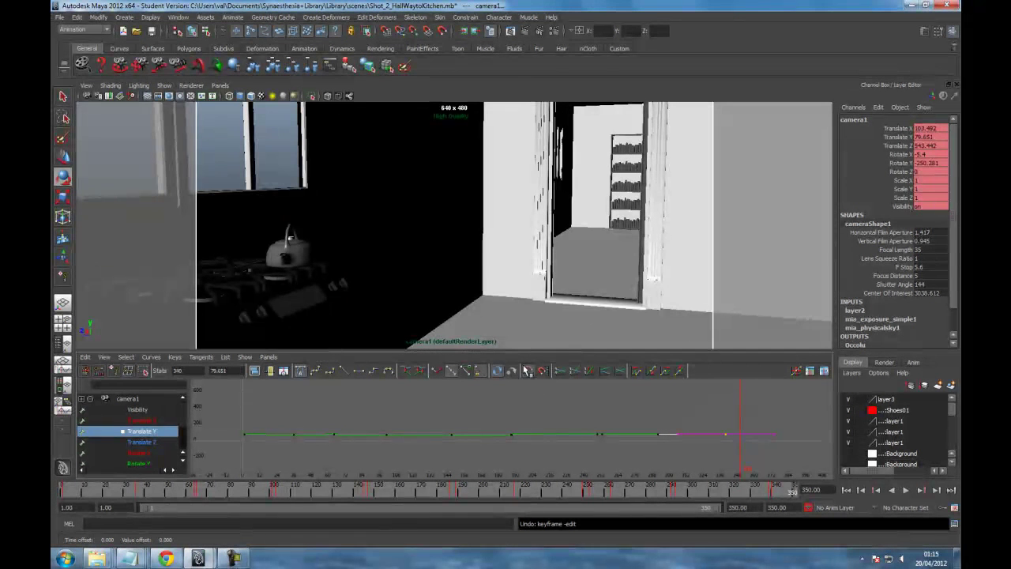
- Isolate the Rotate Y curve, try to raise its last key at frame 362, and undo the edit
drag(184, 424, 188, 441)
click(147, 412)
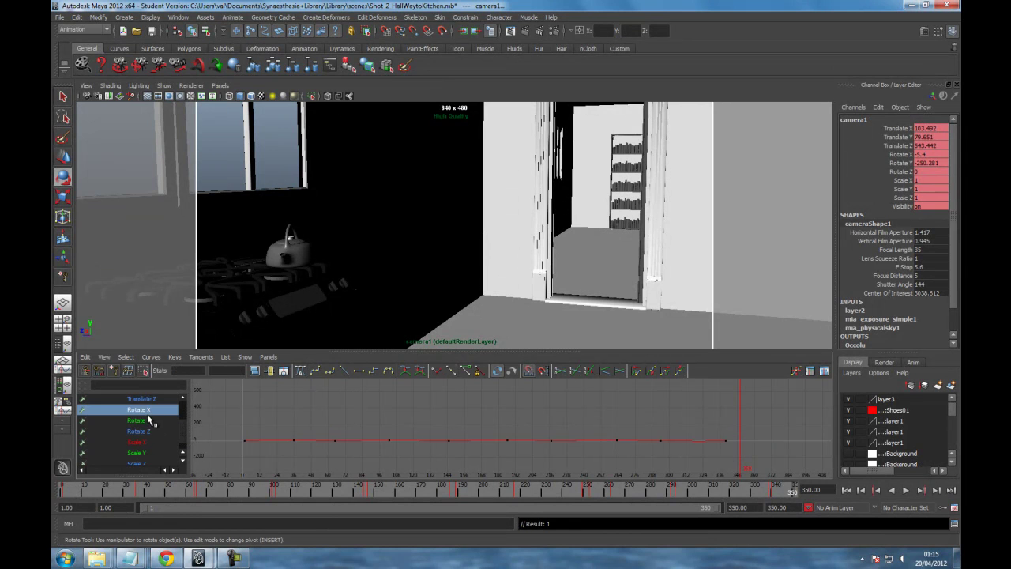
click(139, 421)
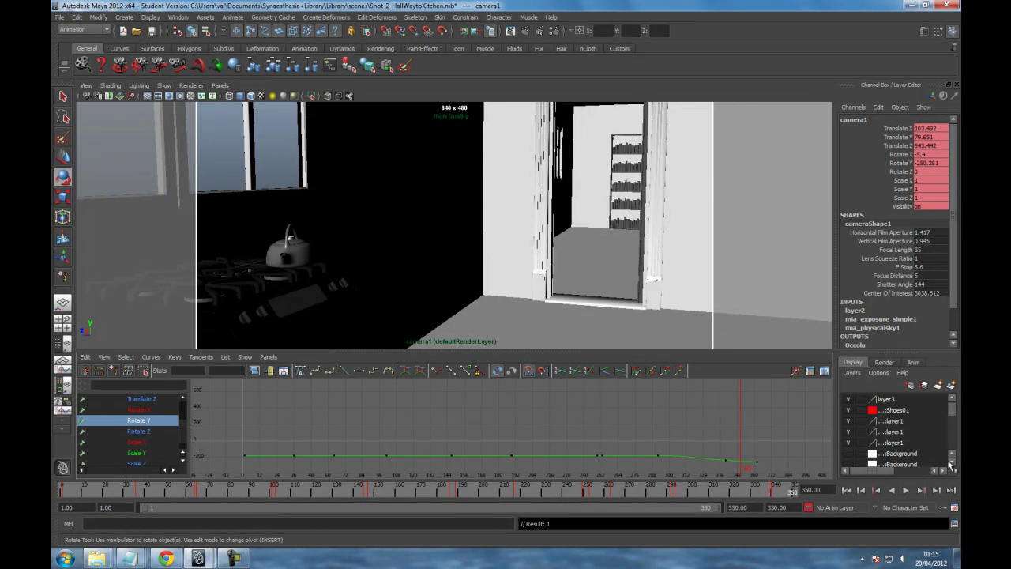
drag(748, 466, 747, 466)
middle_drag(759, 464, 762, 460)
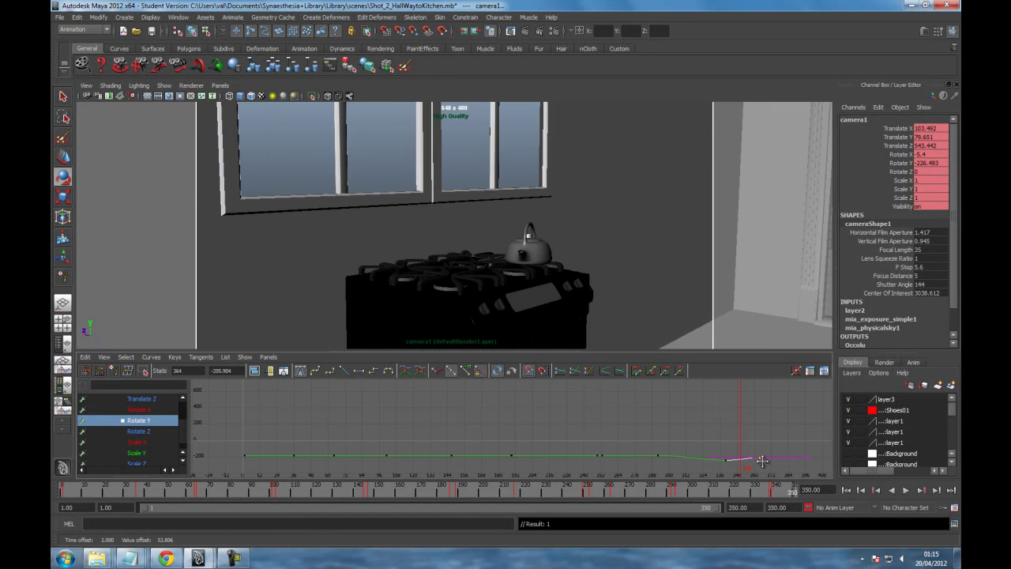
key(ctrl+z)
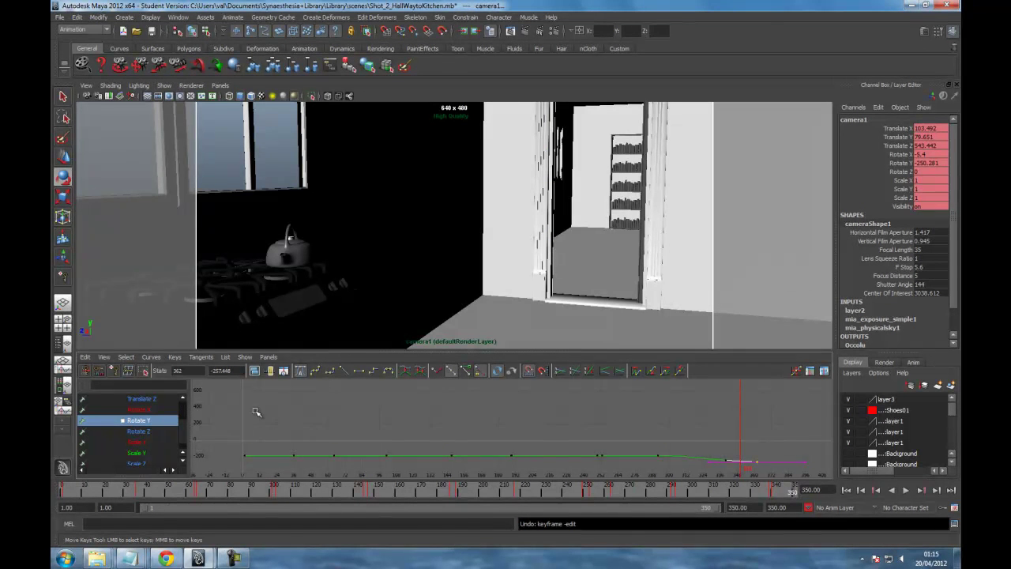
- Isolate the Rotate Z curve, try to move its last key at frame 340, and undo the edit
click(140, 432)
click(725, 440)
middle_drag(727, 450, 726, 444)
key(ctrl+z)
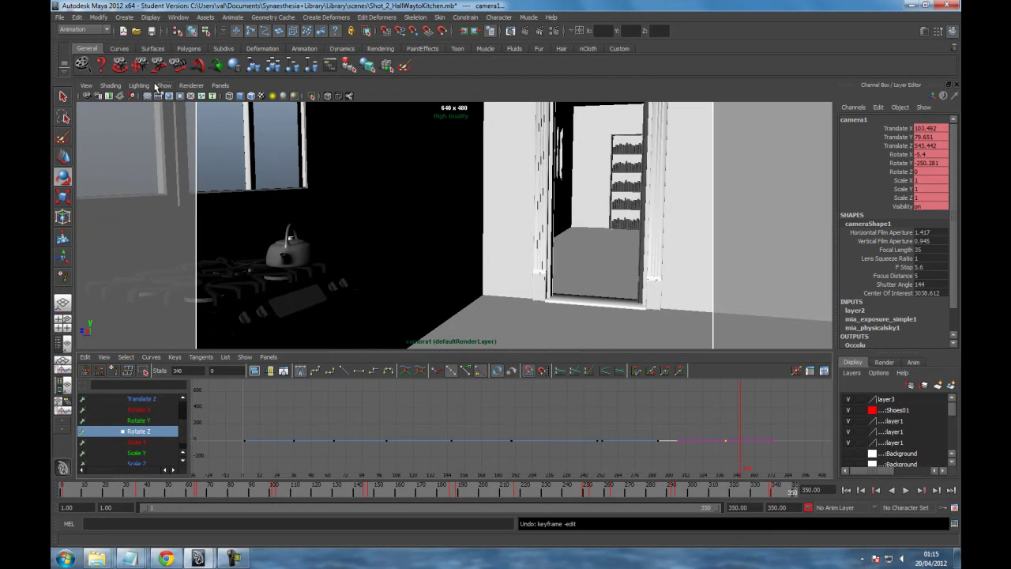
- Rotate camera1 in the perspective view to about 48.5, -239.5, 58.4 at frame 350 and check the result through camera1
click(220, 85)
mouse_move(241, 96)
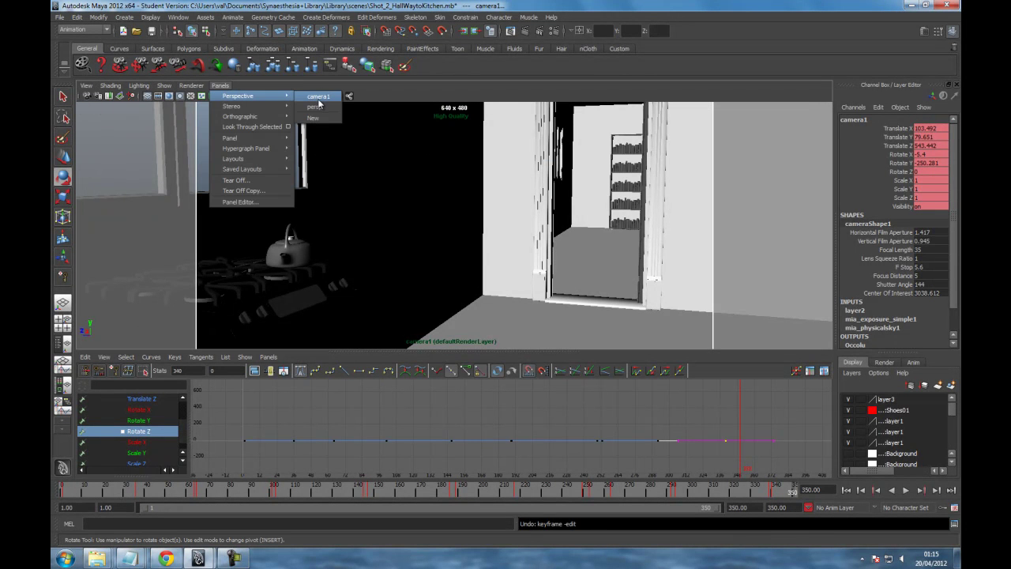
click(316, 105)
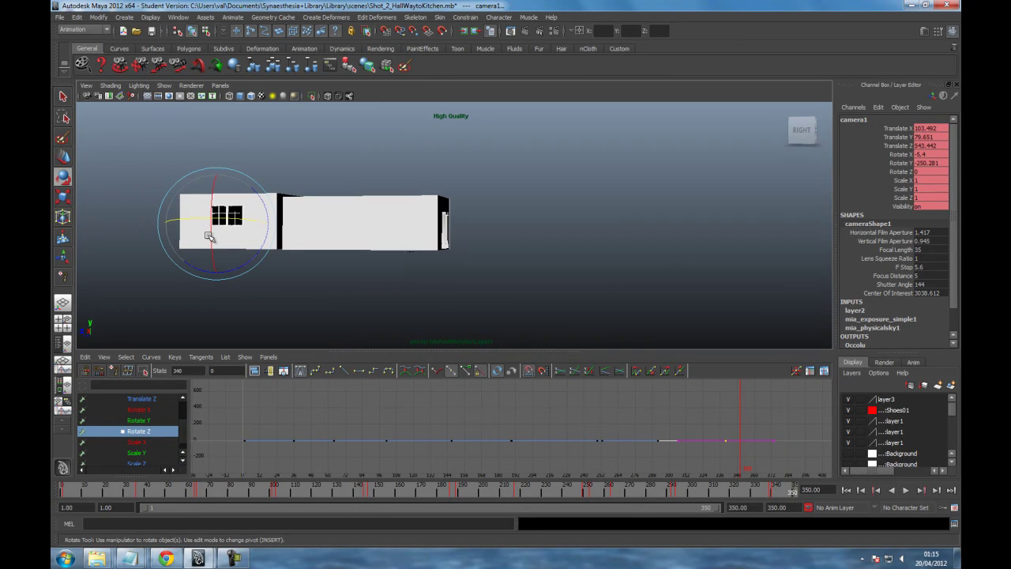
key(f)
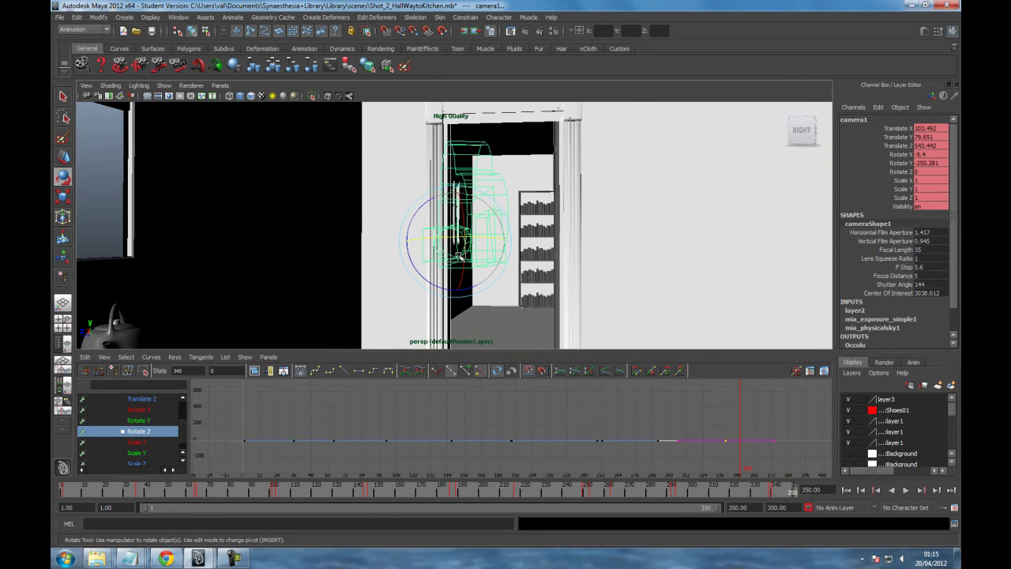
alt+drag(500, 203, 472, 201)
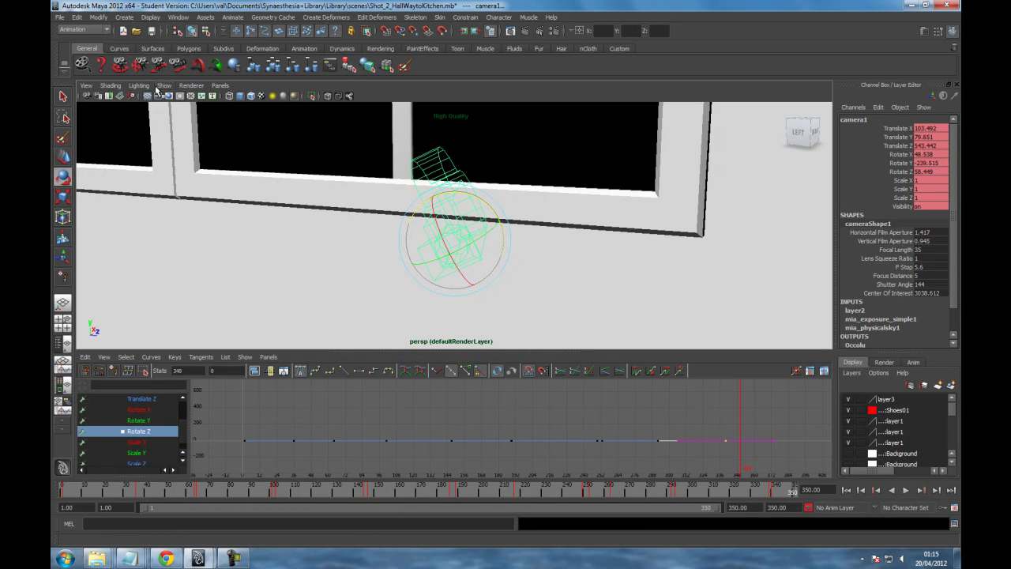
click(219, 85)
mouse_move(260, 96)
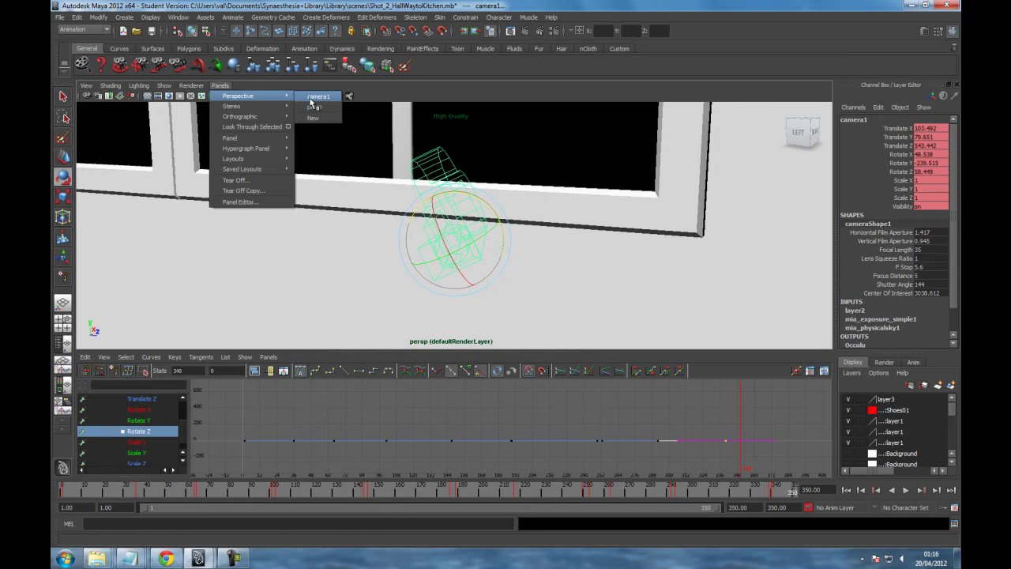
click(316, 96)
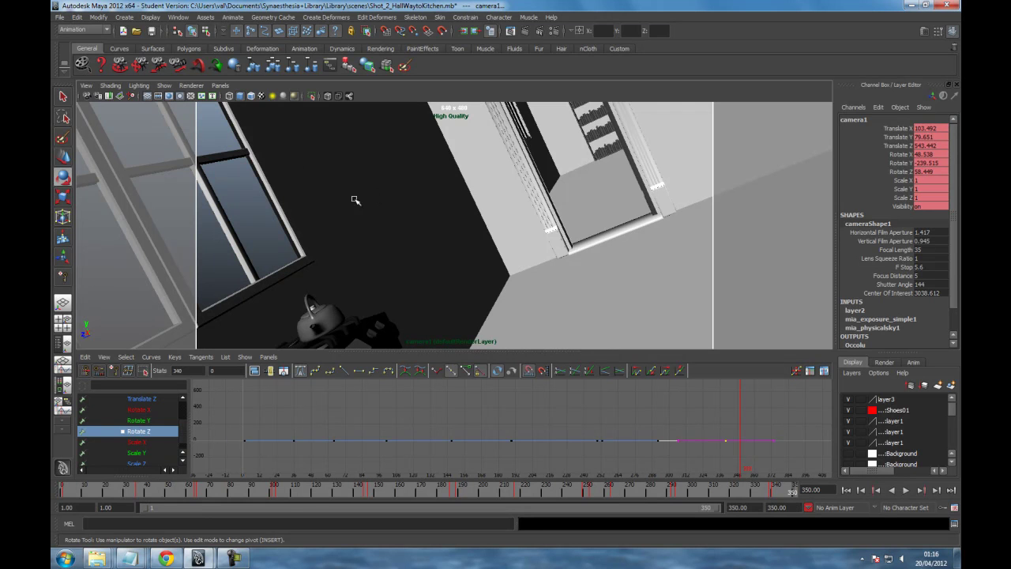
- Straighten camera1 in the perspective view to about -1.6, -250.4, 4.1 and look through camera1 again
click(219, 85)
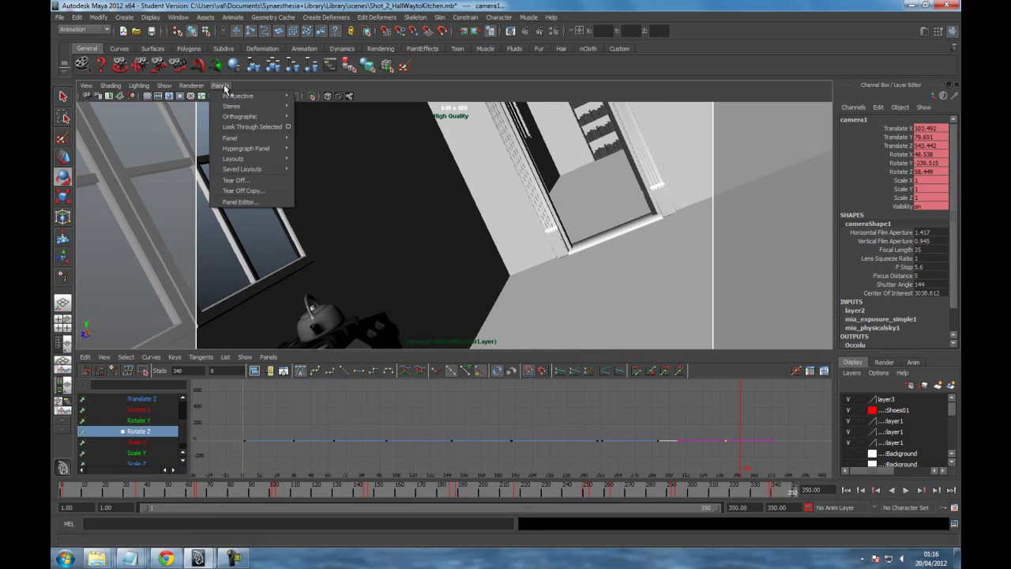
mouse_move(261, 106)
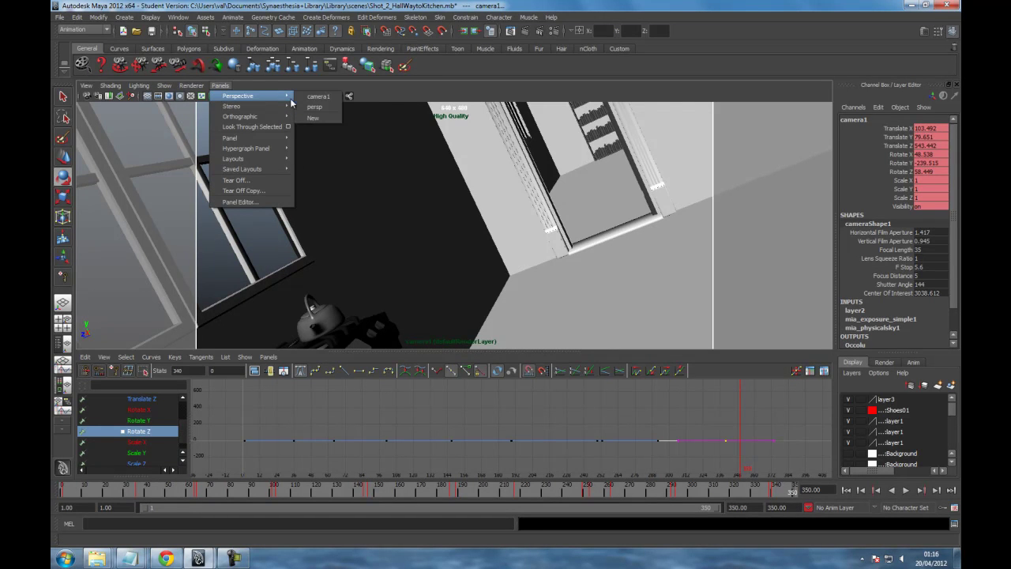
click(305, 106)
drag(476, 194, 506, 228)
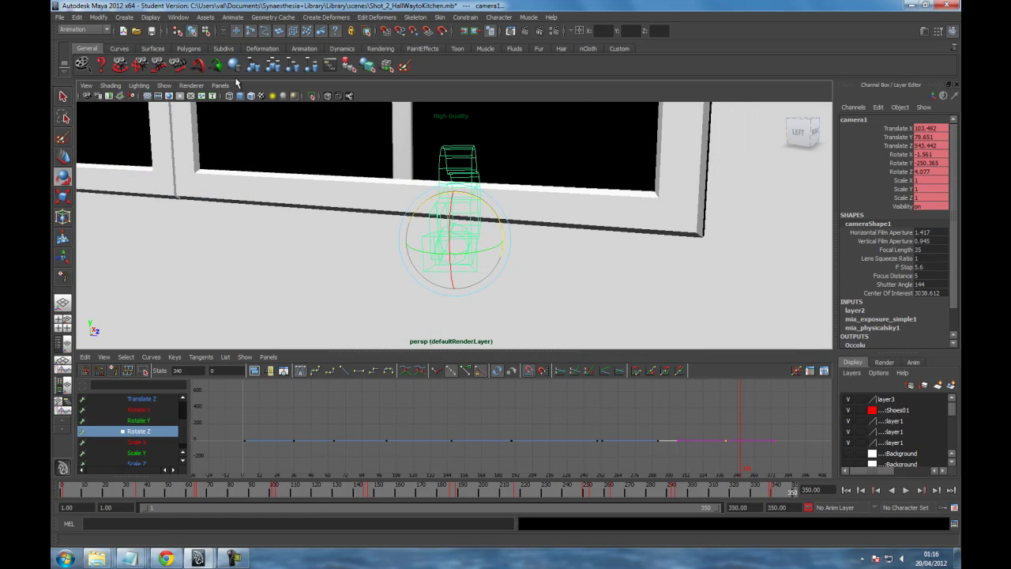
click(221, 85)
mouse_move(232, 97)
click(310, 99)
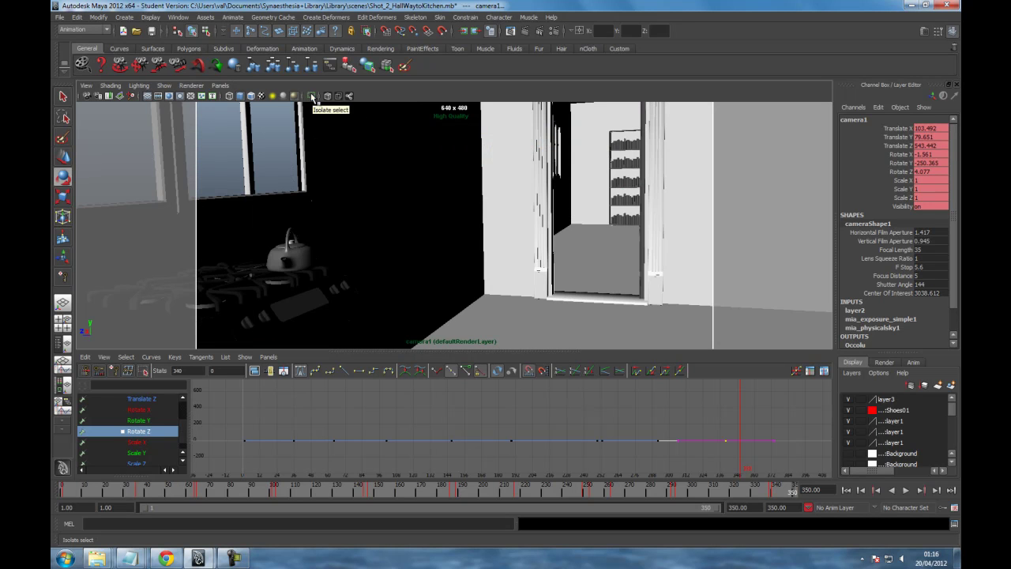
- Isolate the Translate Z curve and raise its last key at frame 340 to about 563.2
click(158, 401)
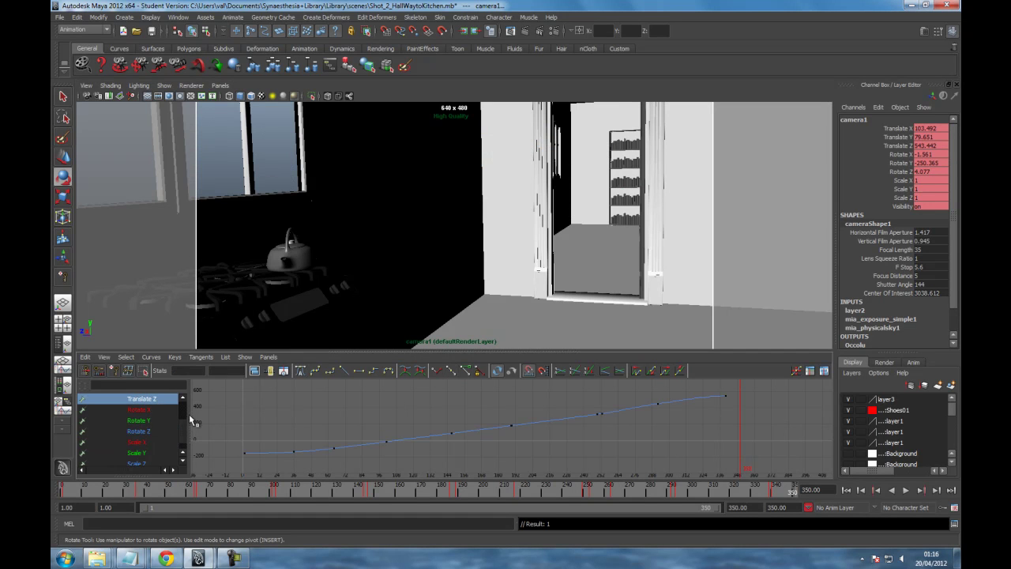
drag(731, 410, 727, 417)
middle_drag(727, 417, 724, 419)
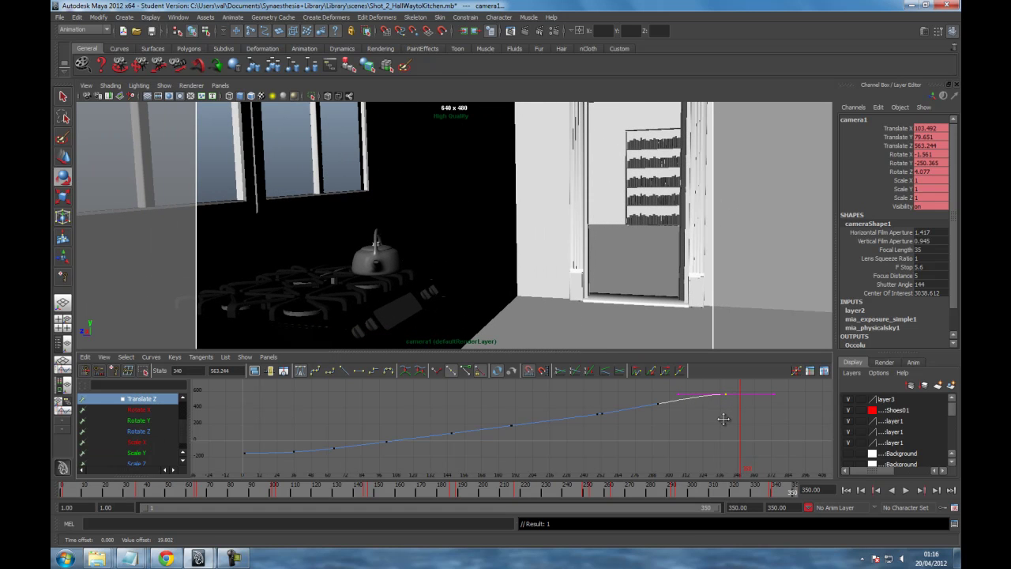
alt+right_drag(724, 420, 673, 428)
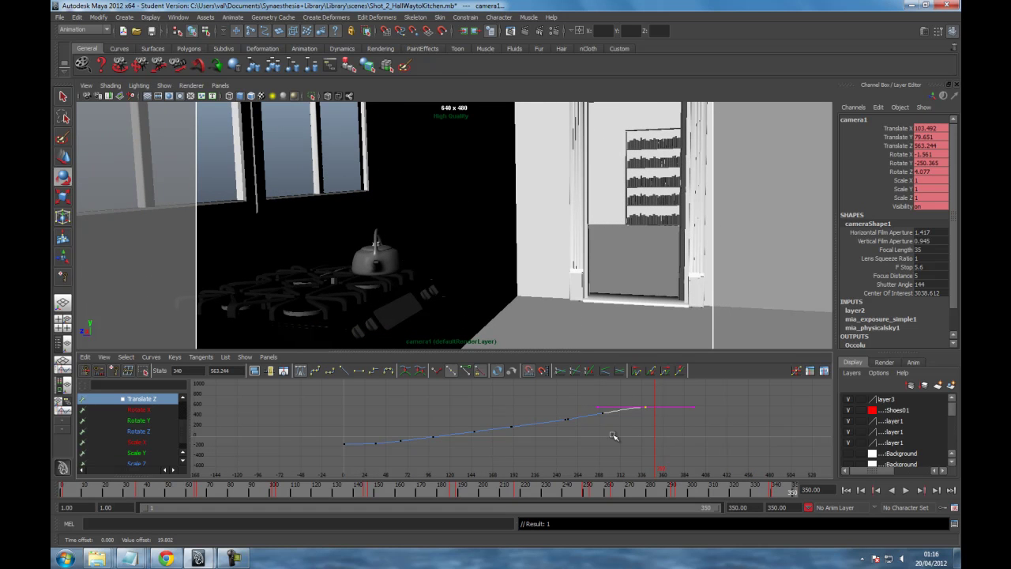
- Try to adjust the end of the Translate Z curve, undo the edit, and review the shot's ending up to frame 350
click(677, 406)
key(ctrl+z)
drag(738, 490, 838, 486)
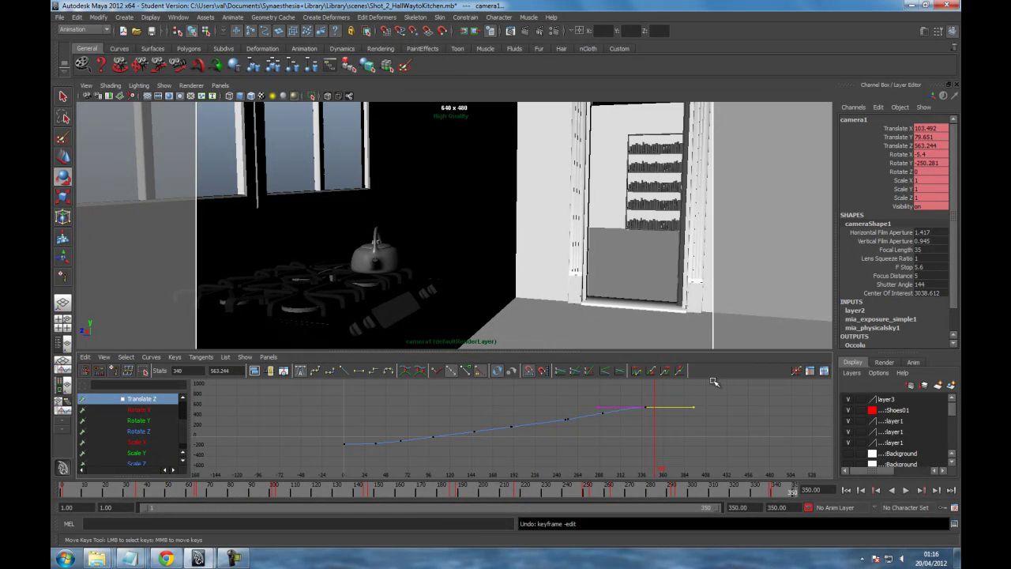
mouse_move(771, 493)
mouse_down()
mouse_move(419, 499)
mouse_move(740, 519)
mouse_move(841, 512)
mouse_up()
- Try to pick out the kettle on the stove, alternating between its body and the surrounding kitchen wall, and undo the selections
click(361, 253)
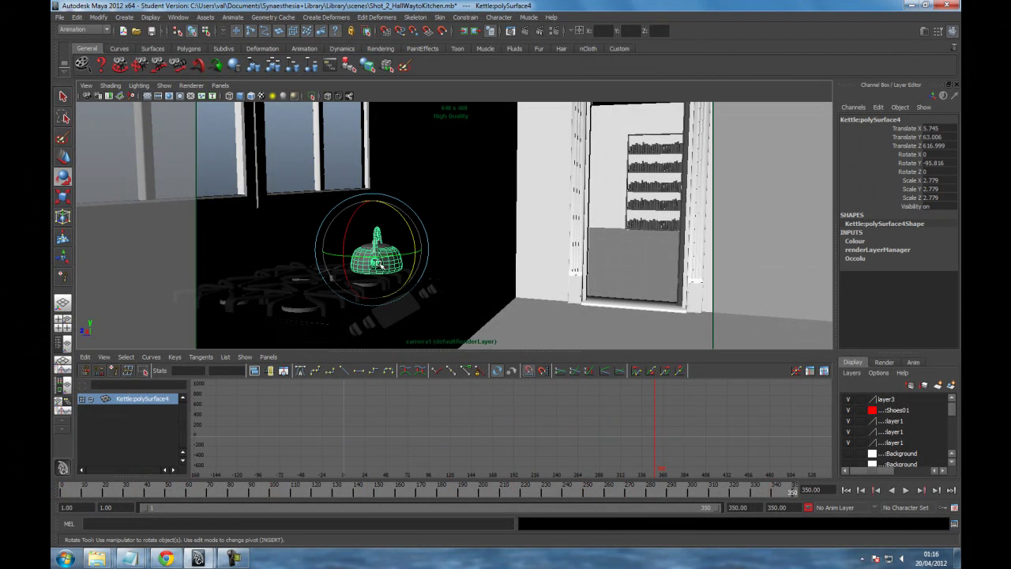
click(365, 246)
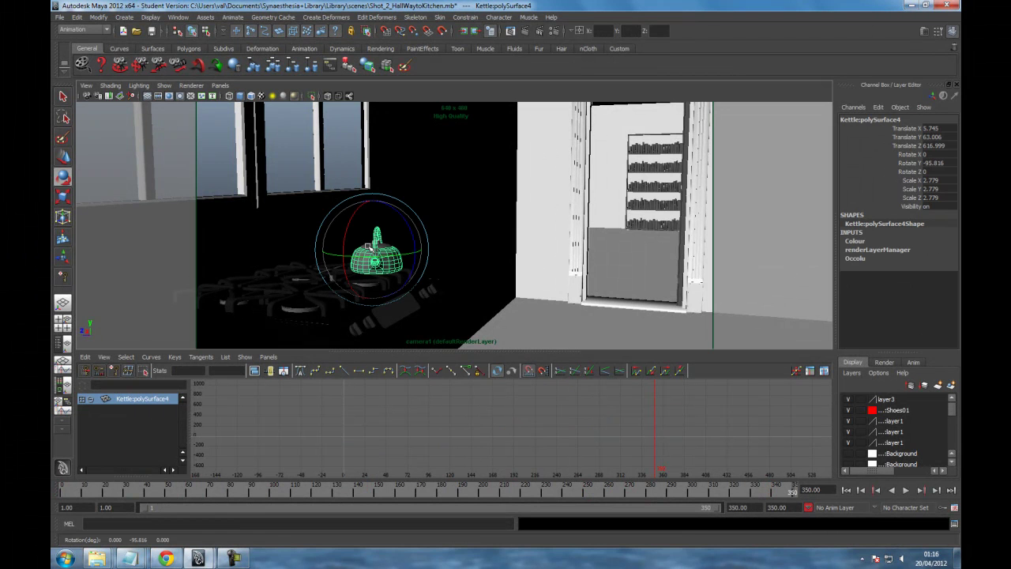
click(543, 252)
click(376, 262)
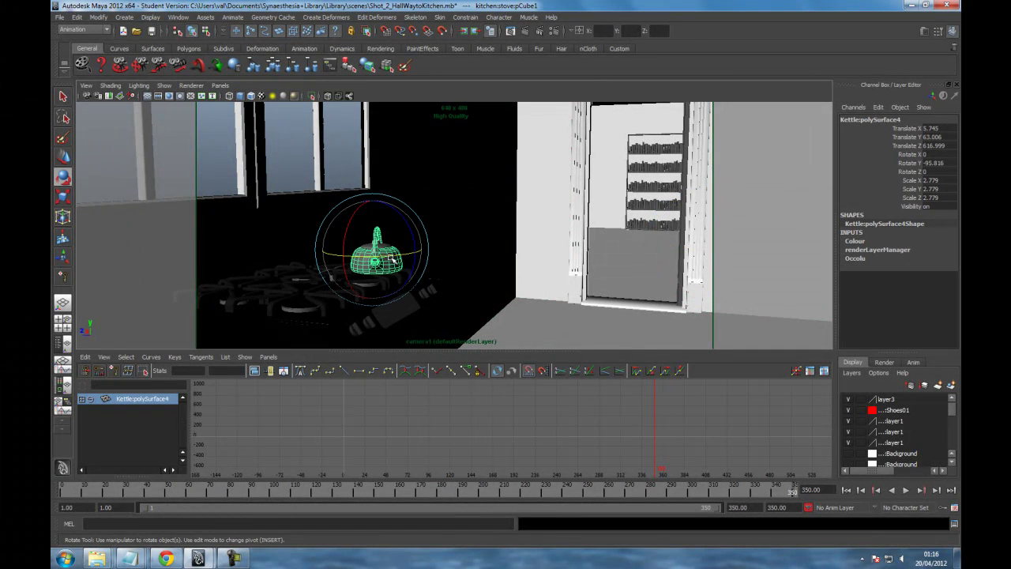
click(383, 249)
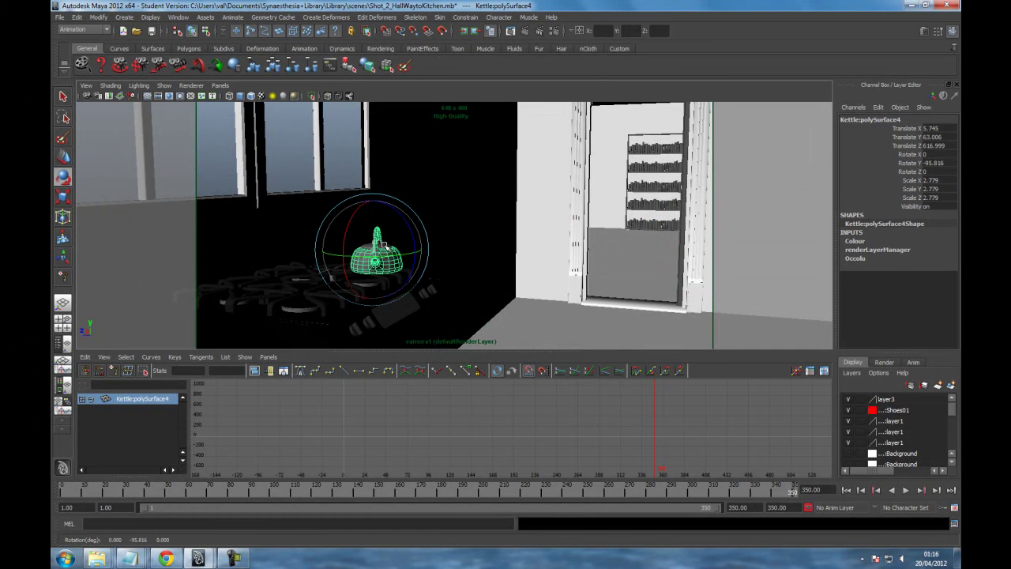
key(ctrl+z)
key(ctrl+z)
click(475, 245)
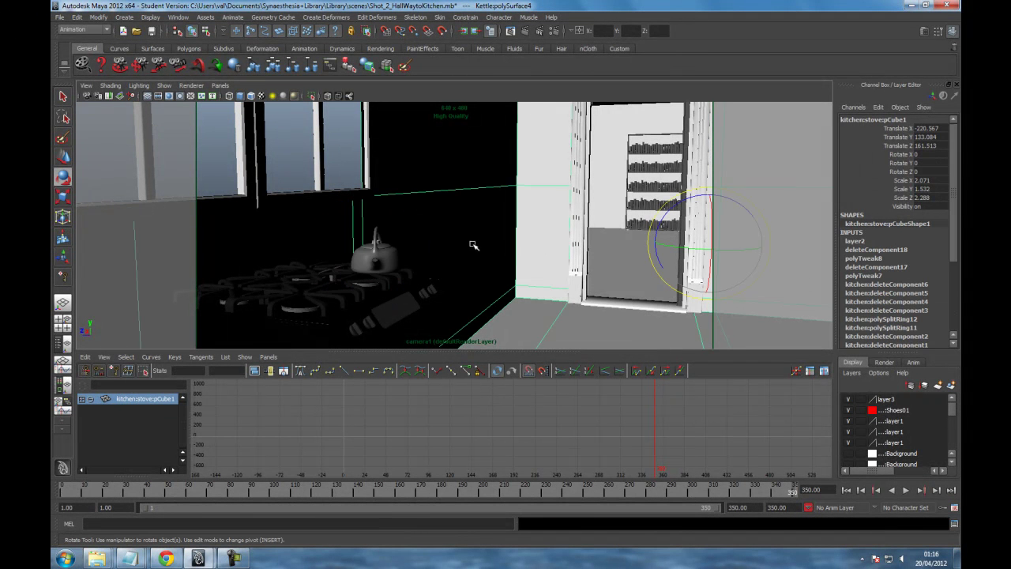
- Try to rotate the kettle body together with its lids about the vertical axis, and undo each rotation
drag(407, 231, 364, 257)
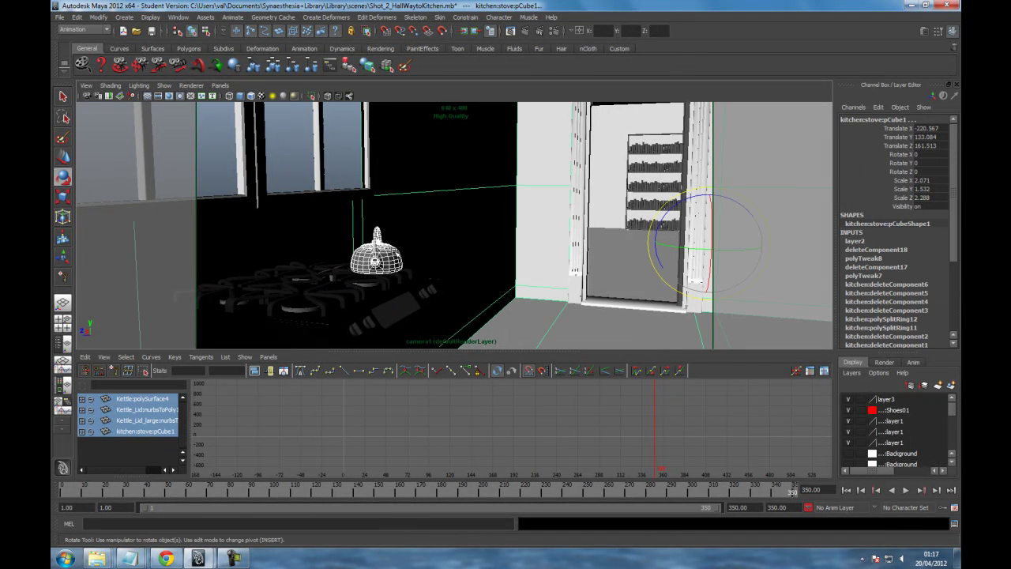
shift+click(427, 231)
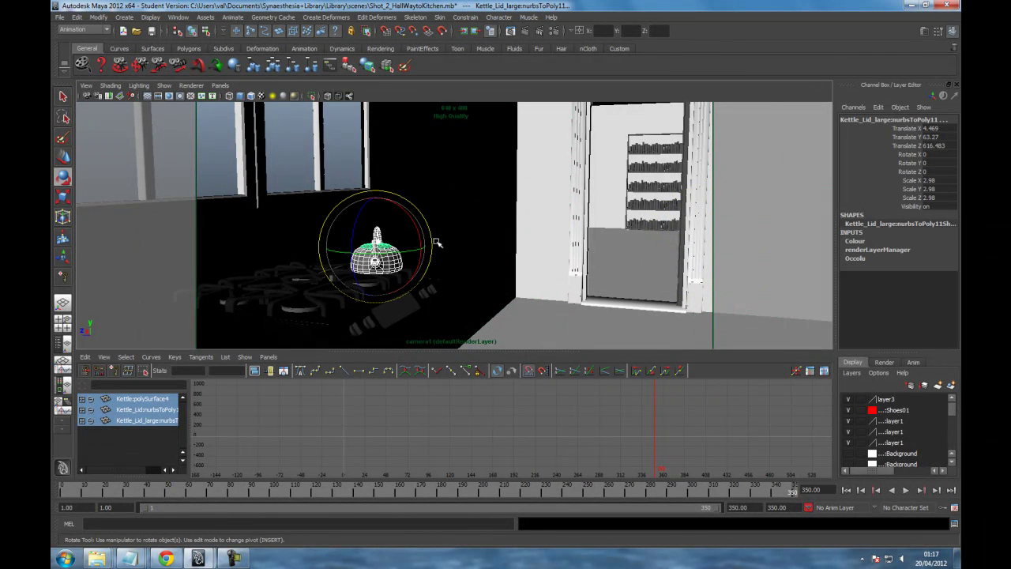
drag(407, 259, 466, 241)
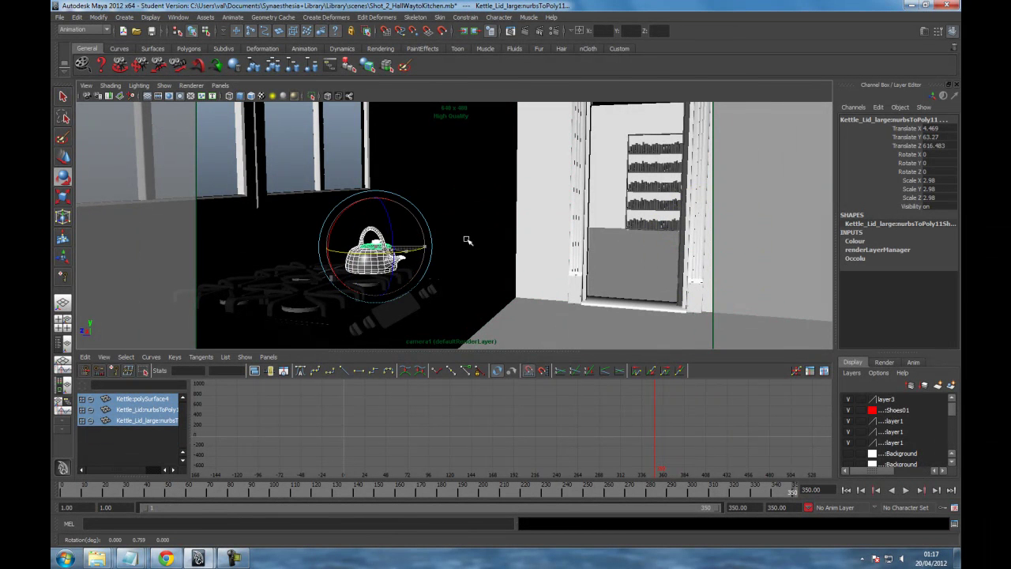
key(ctrl+z)
drag(337, 252, 498, 240)
key(ctrl+z)
- Undo the accidental camera dolly and the kettle selections until camera1 and its animation curves are active again
click(380, 259)
mouse_move(377, 263)
alt+right_down()
mouse_move(388, 253)
mouse_move(434, 256)
mouse_move(389, 261)
alt+right_up()
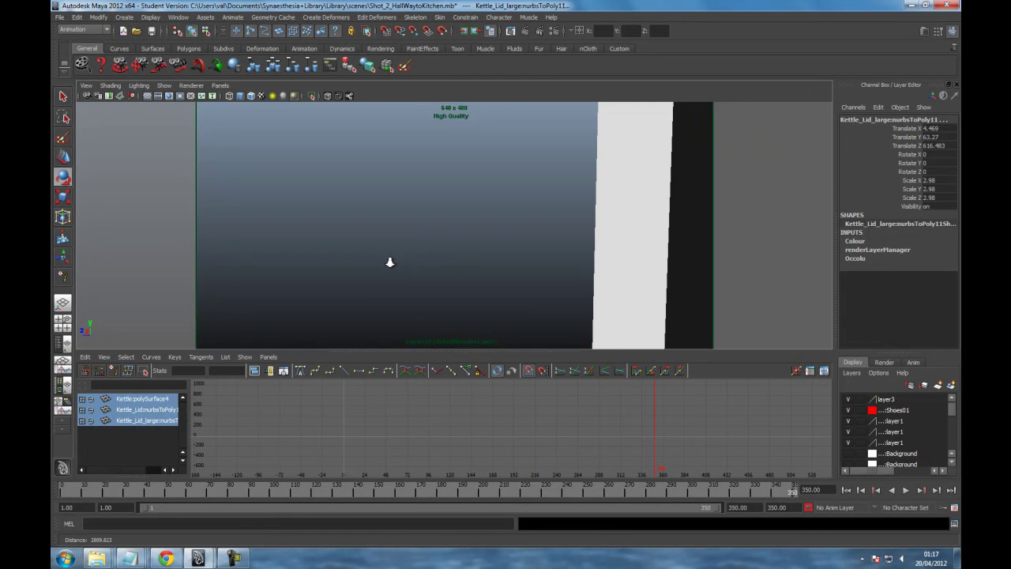
key(ctrl+z)
key(ctrl+z)
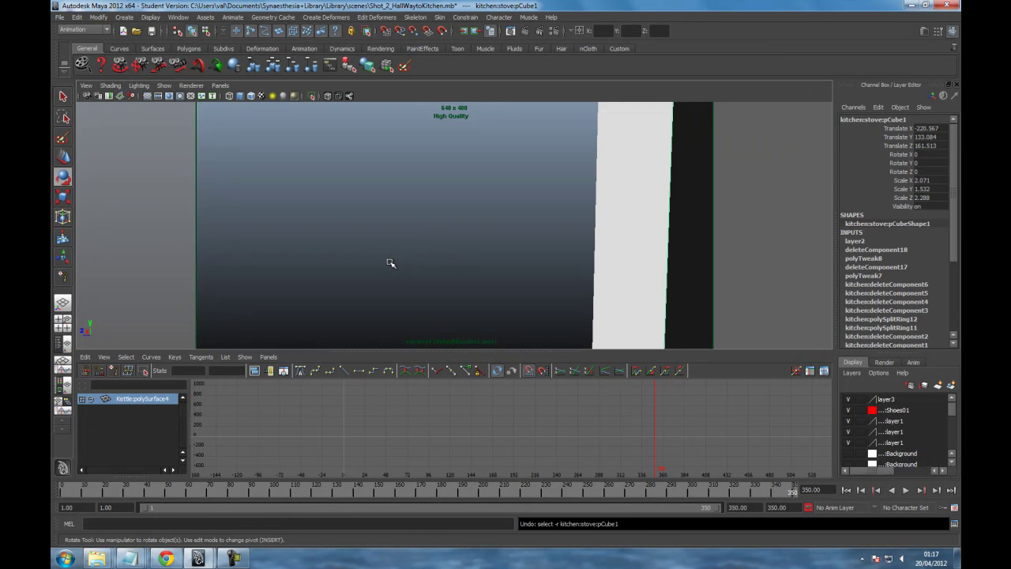
key(ctrl+z)
key(ctrl+z)
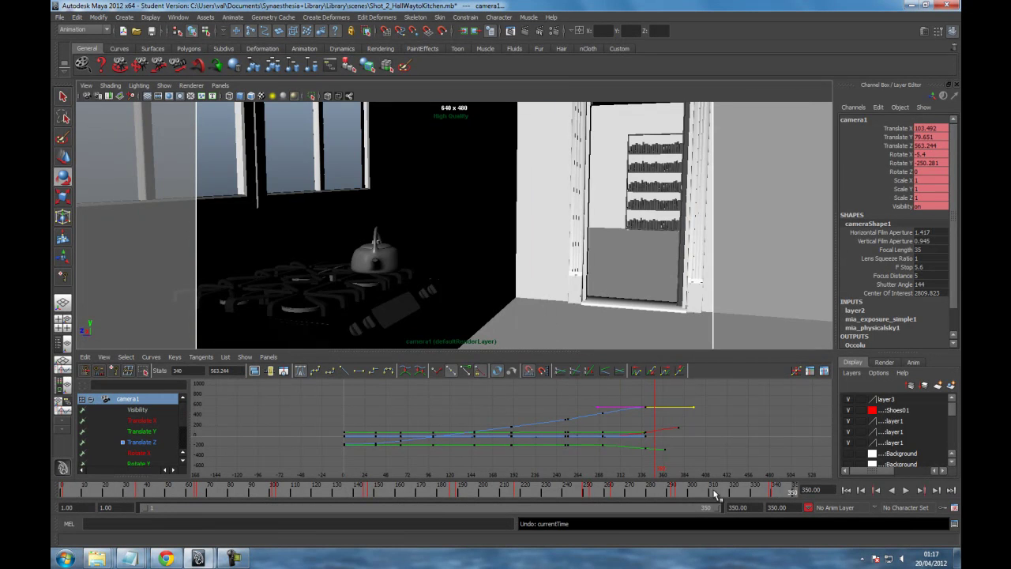
- Play the shot through camera1 from frame 1 and review the walk up to the stove
key(alt+v)
key(alt+v)
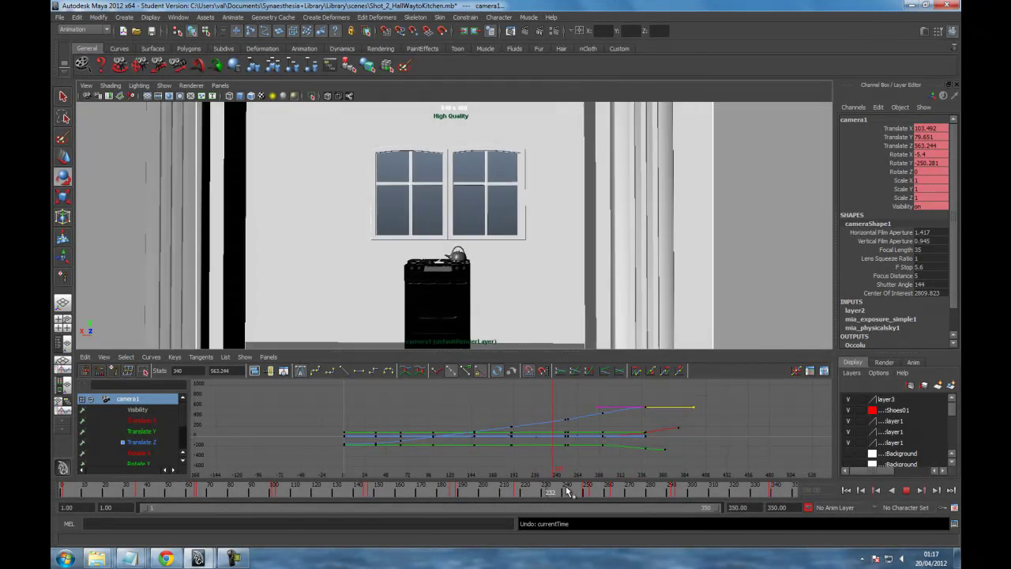
drag(269, 496, 50, 481)
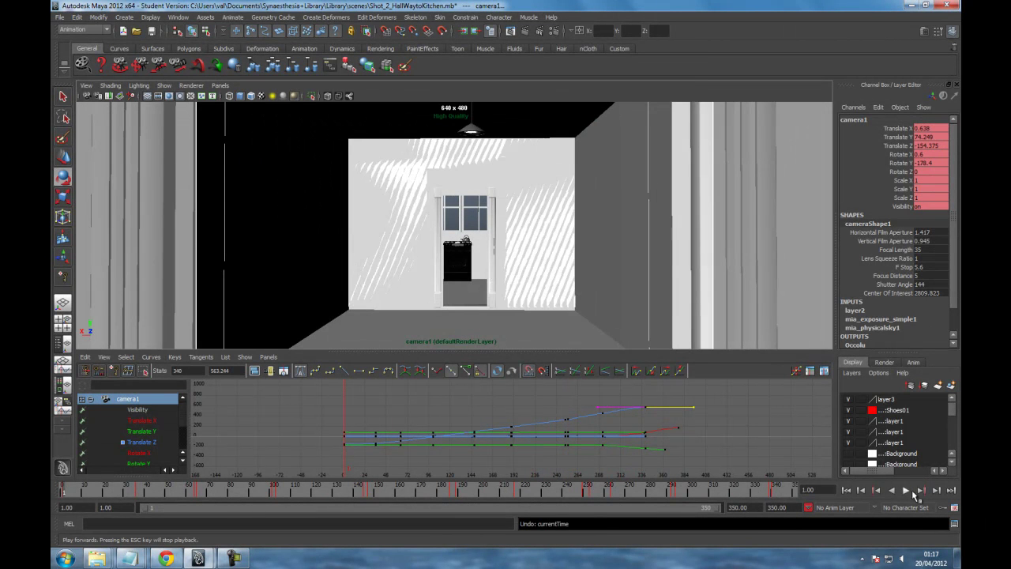
click(906, 489)
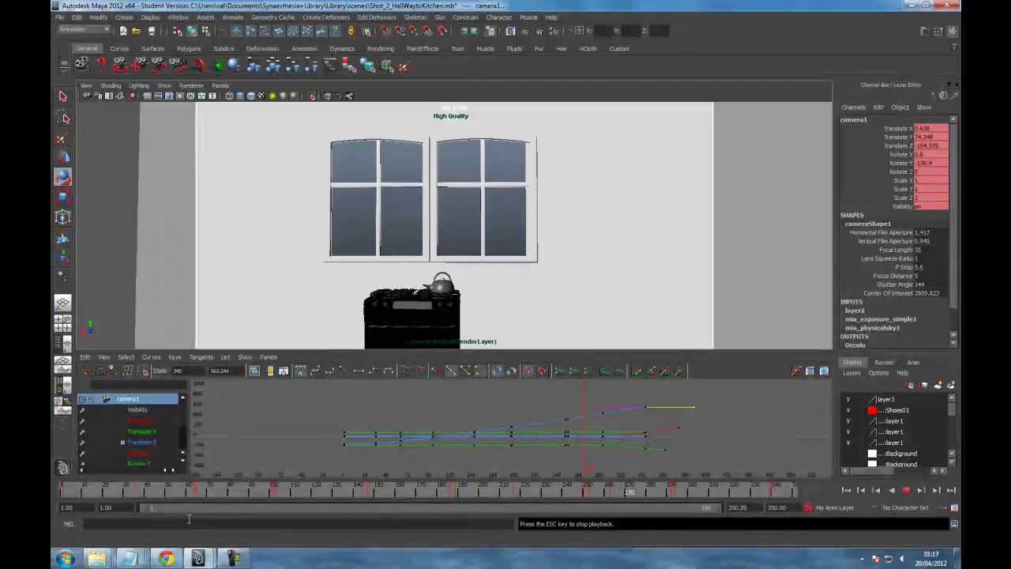
drag(723, 490, 580, 491)
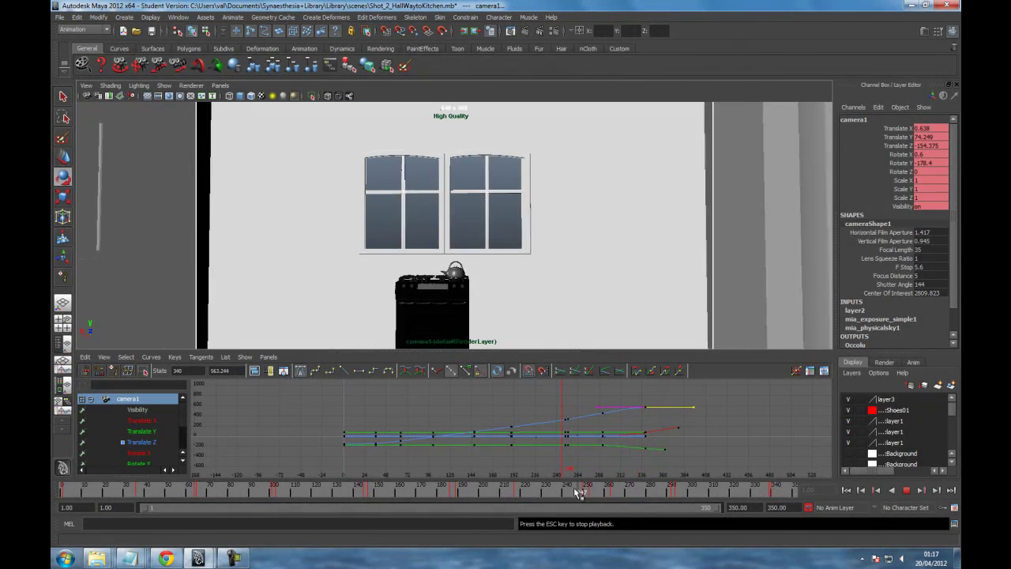
click(907, 490)
- Delete all of camera1's curve keys at frame 292 and check the resulting motion up to frame 340
drag(512, 494, 673, 491)
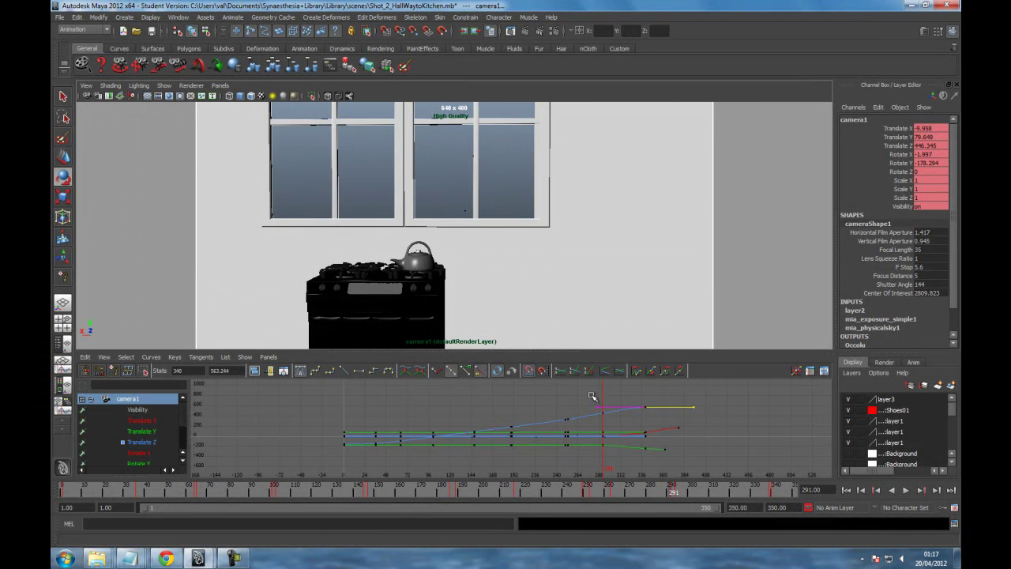
drag(602, 400, 613, 448)
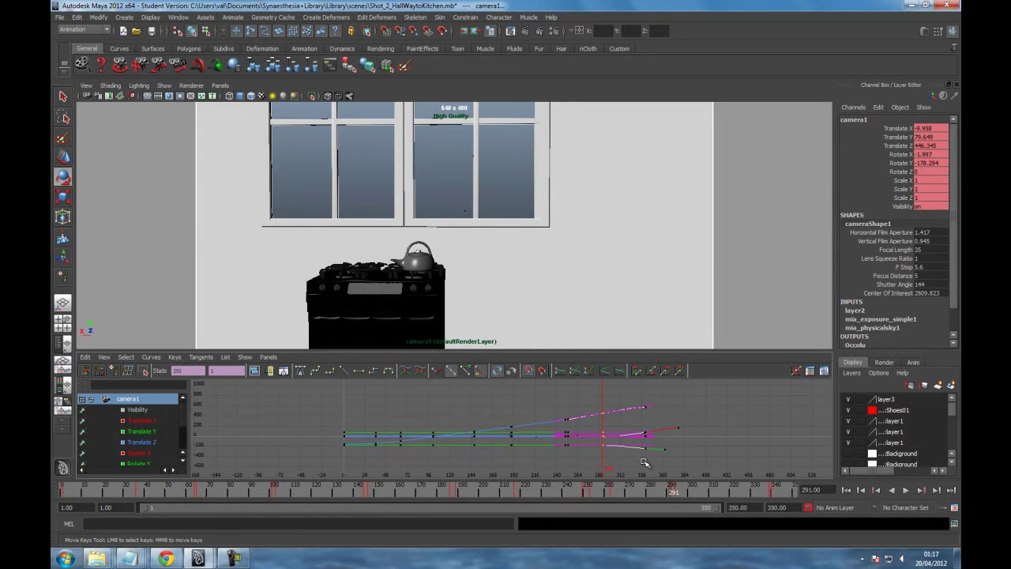
key(Delete)
mouse_move(786, 489)
mouse_down()
mouse_move(528, 479)
mouse_move(829, 498)
mouse_move(771, 489)
mouse_up()
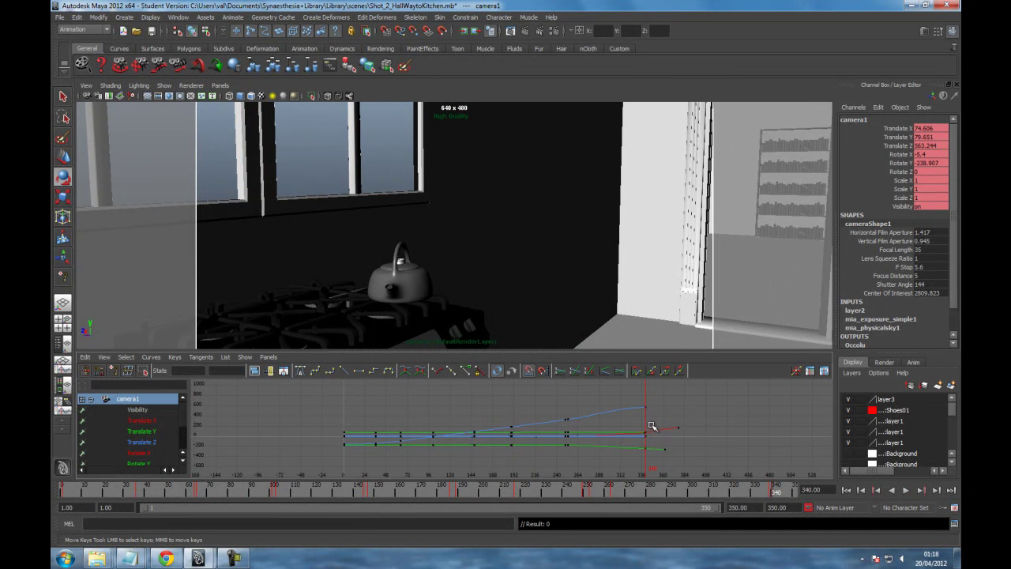
- Isolate the Translate Y curve, try different heights for its last key at frame 340, and undo the changes
click(139, 433)
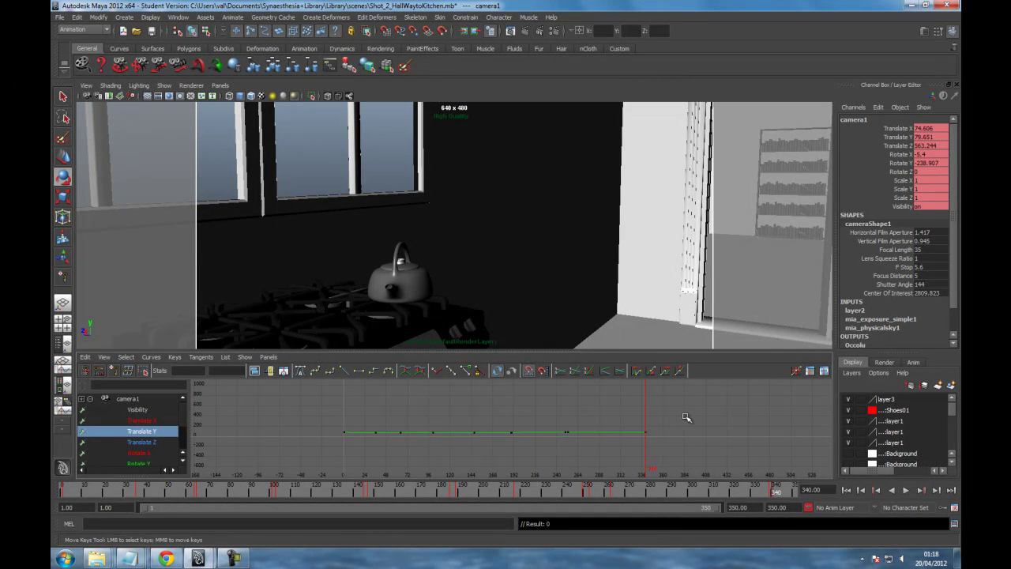
middle_drag(638, 451, 639, 453)
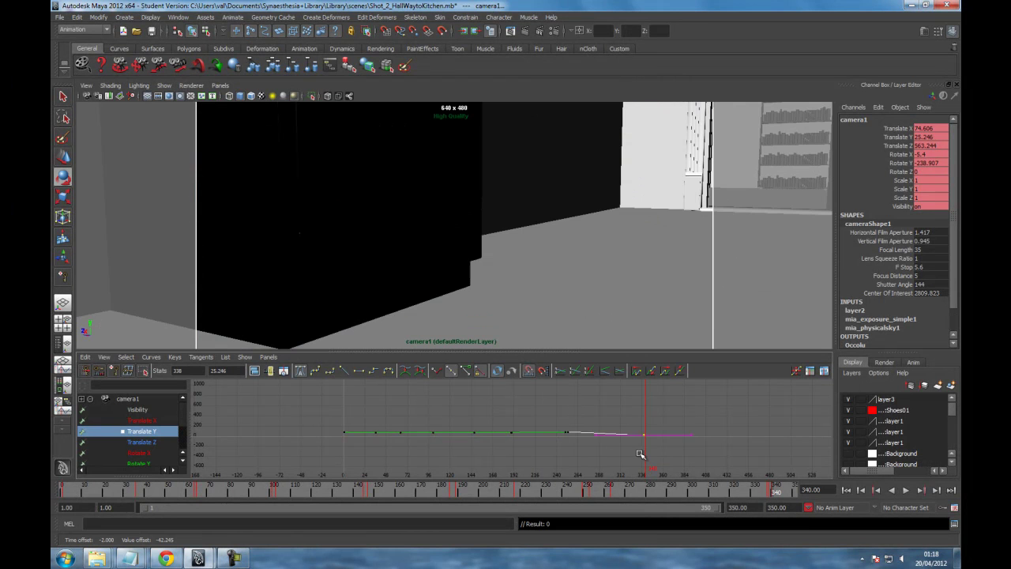
key(ctrl+z)
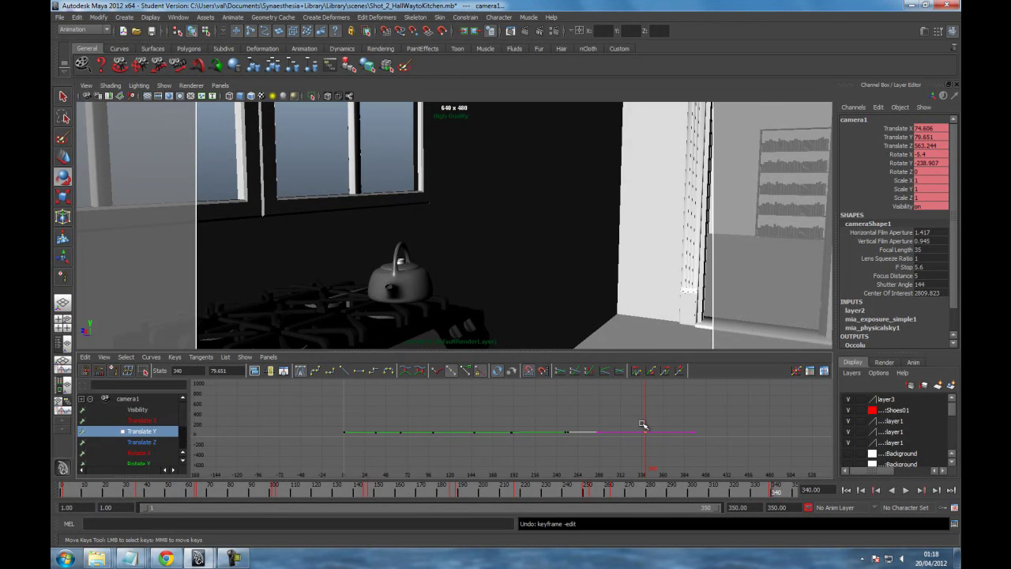
middle_drag(643, 426, 643, 426)
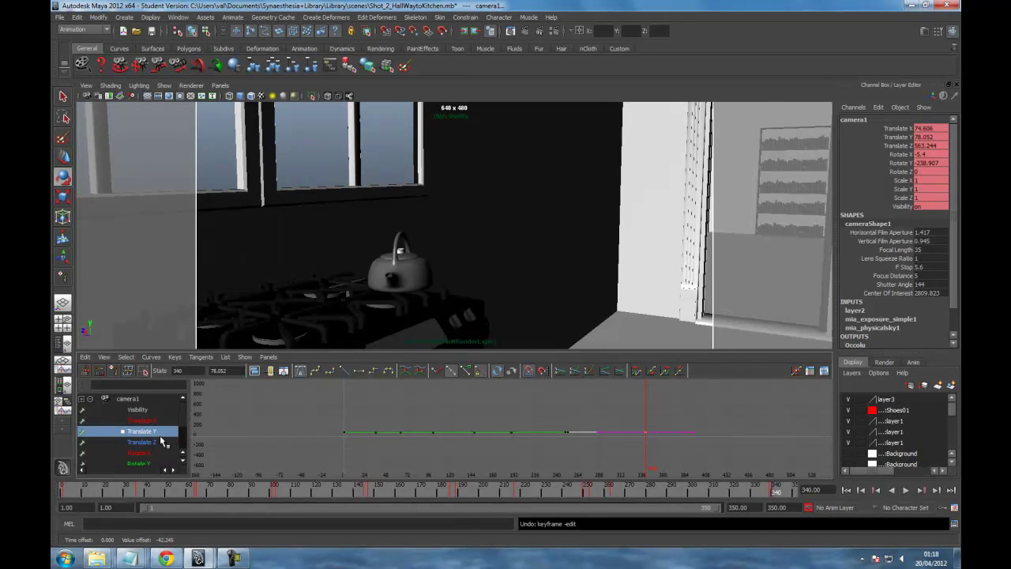
key(ctrl+z)
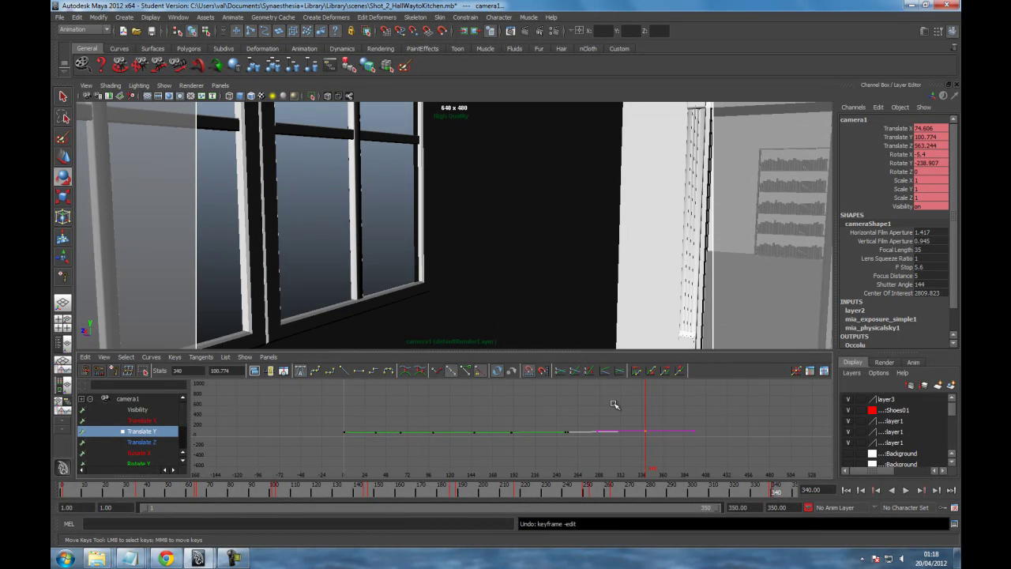
key(ctrl+z)
- Isolate the Translate Z curve, shift its last key to frame 352, and check the ending through frame 350
click(141, 441)
click(645, 408)
middle_drag(638, 426, 631, 402)
key(ctrl+z)
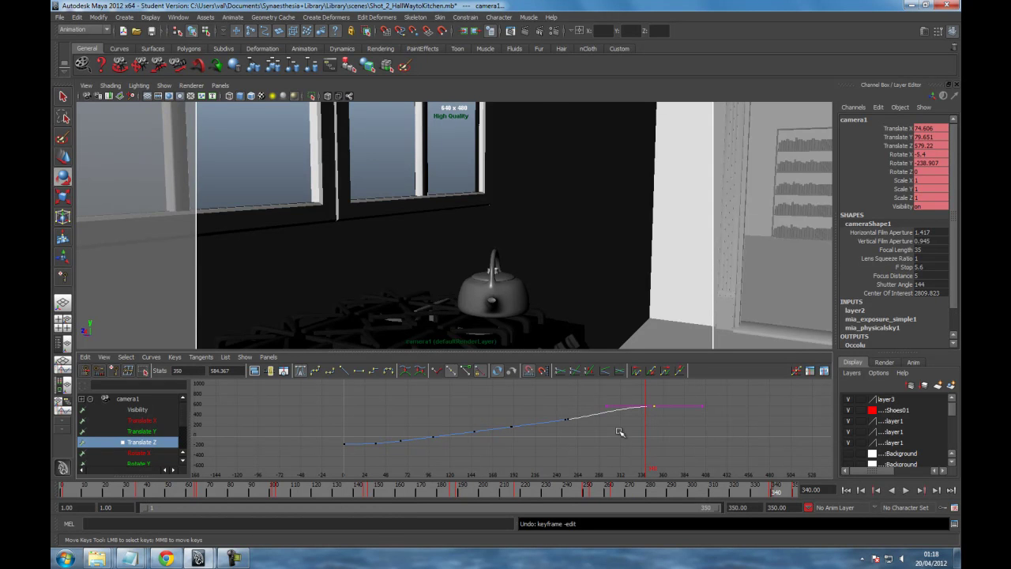
middle_drag(628, 430, 630, 430)
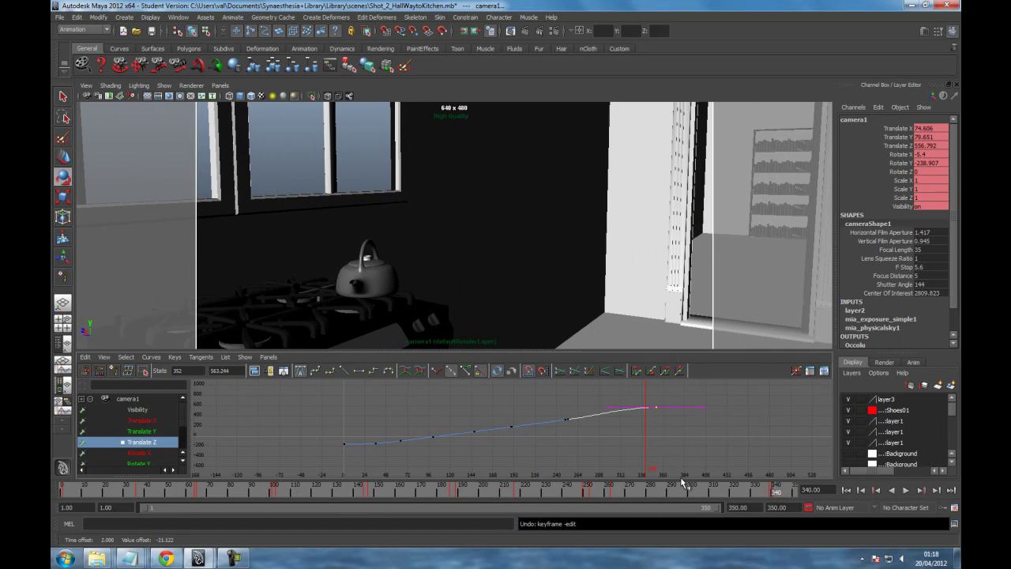
drag(714, 491, 792, 491)
- Move the last Translate Z key to frame 313 at about 573.8 and the last Translate Y key to frame 314 at about 78.1
middle_drag(665, 418, 628, 415)
drag(740, 491, 794, 488)
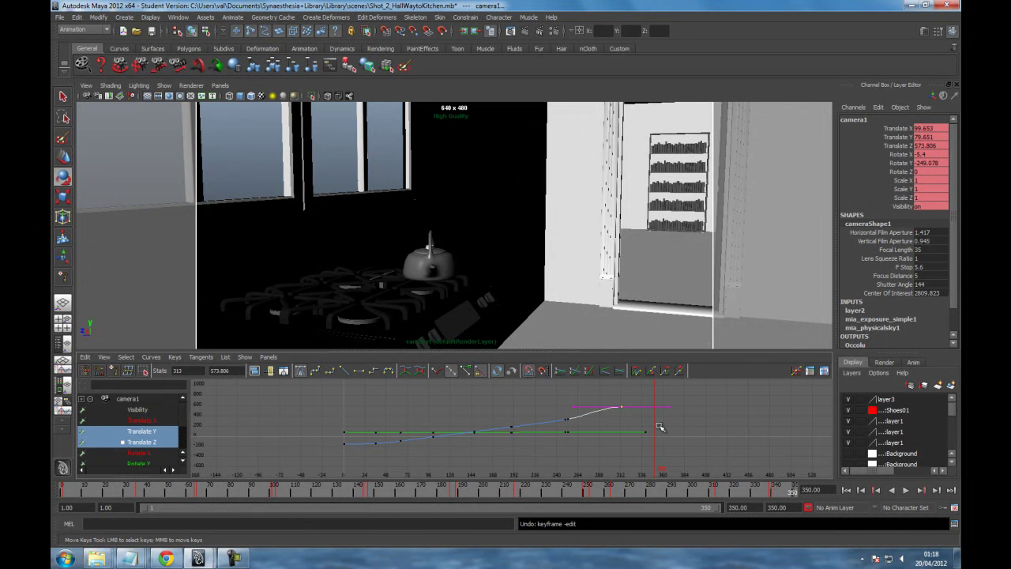
middle_drag(648, 441, 631, 438)
key(ctrl+z)
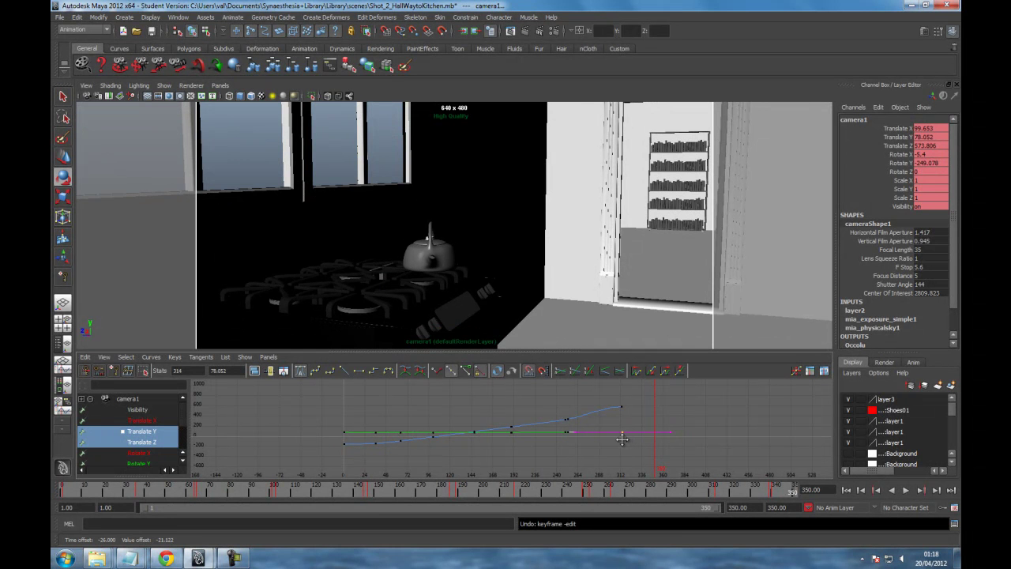
- Show the Translate X and Translate Y curves together and play the shot to review the turn at the kettle
click(149, 421)
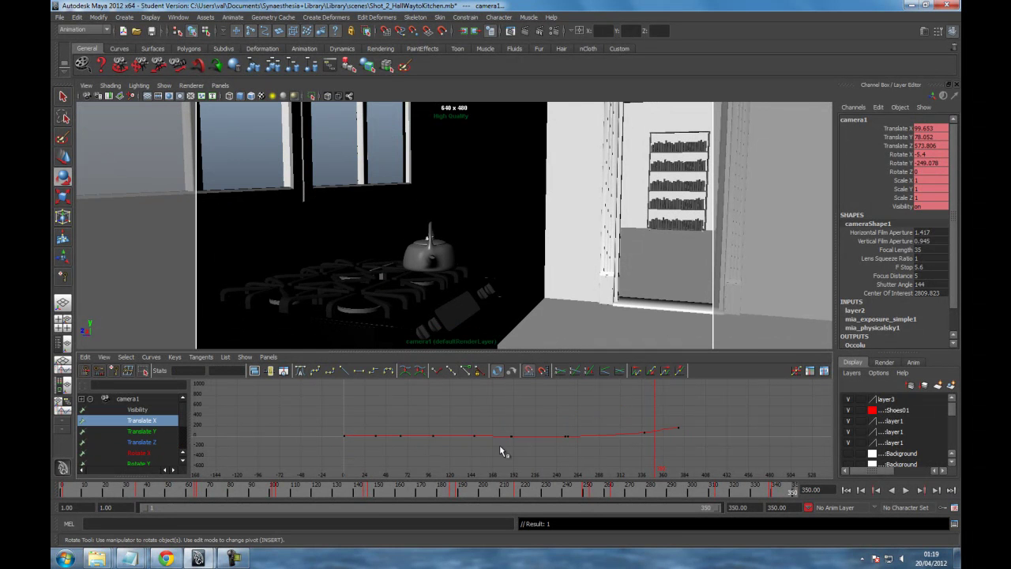
ctrl+click(151, 432)
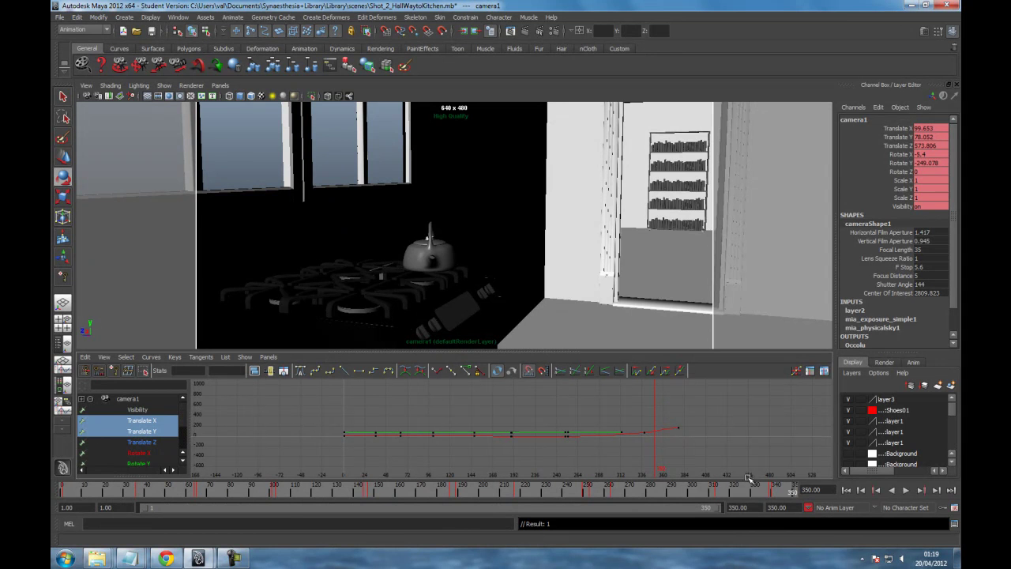
key(alt+v)
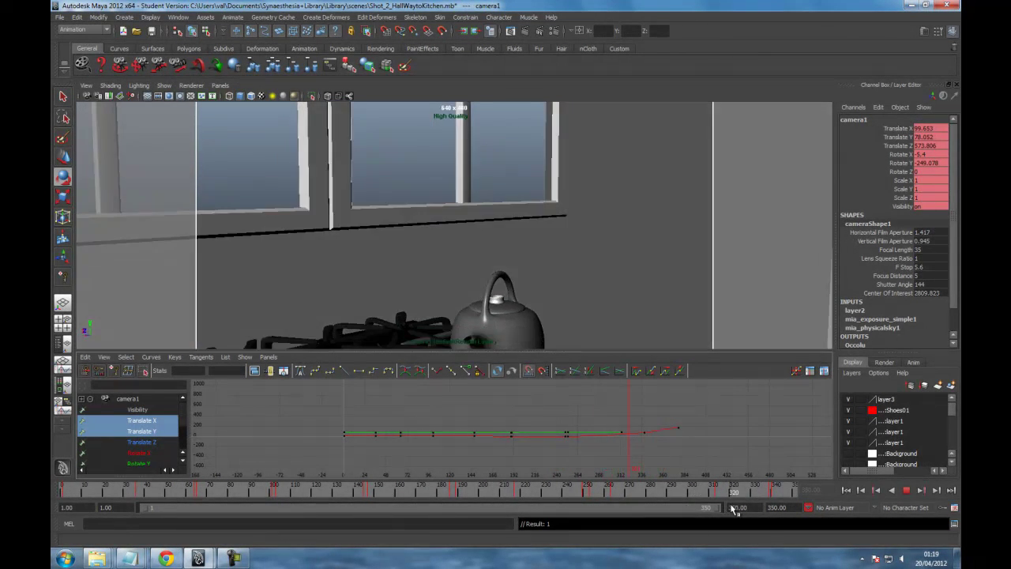
click(93, 491)
click(907, 490)
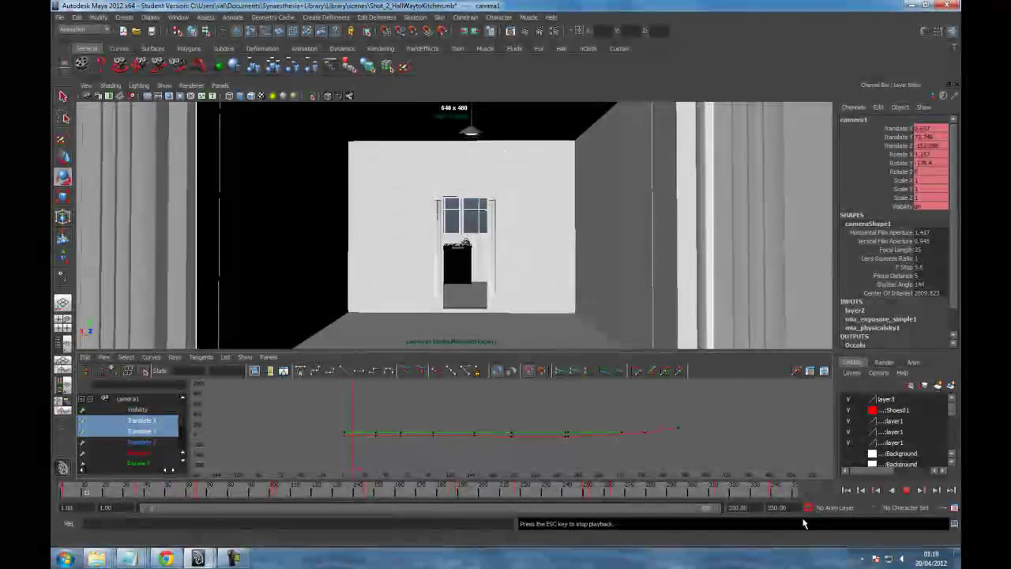
click(703, 495)
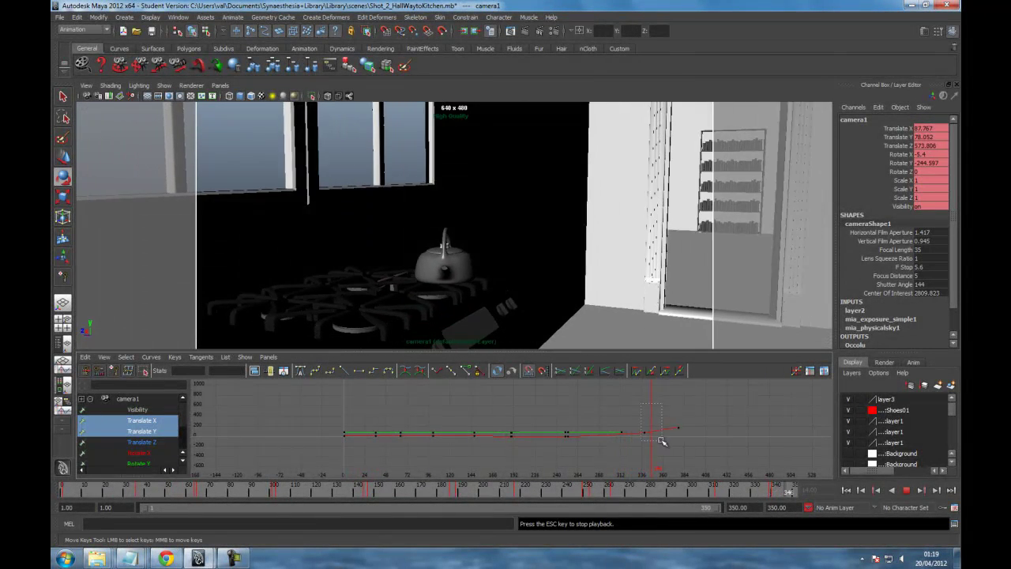
- Move the last two Translate X keys 26 frames earlier, placing the final one at frame 351 with a value of about 149.7
drag(684, 448, 686, 450)
click(907, 491)
drag(675, 491, 738, 491)
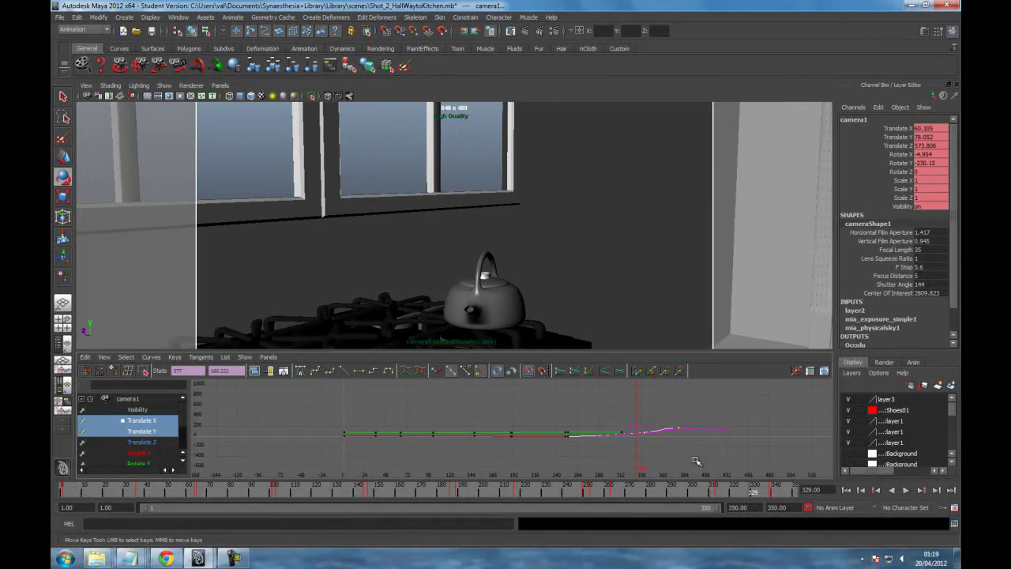
middle_drag(691, 440, 670, 443)
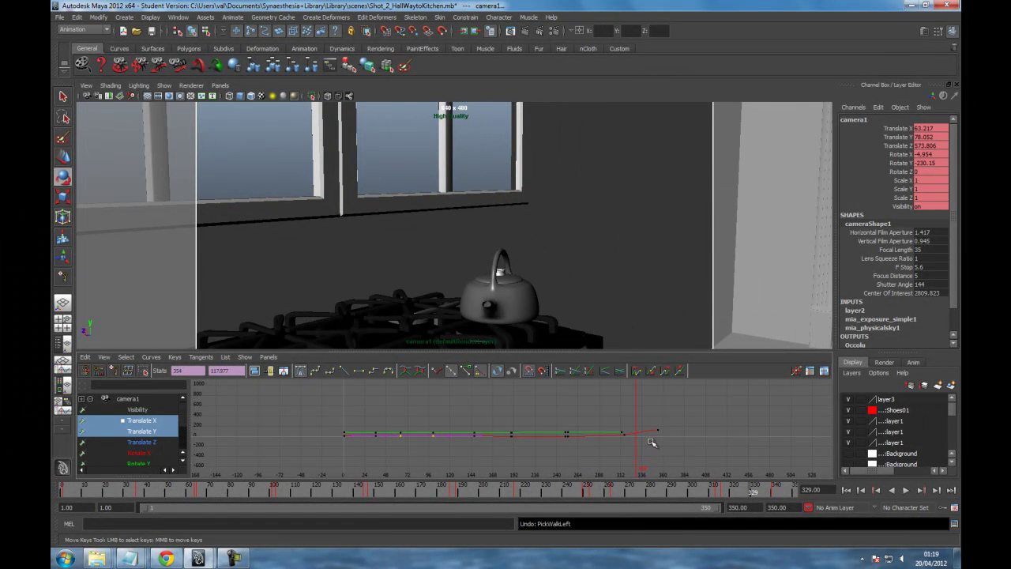
middle_drag(695, 448, 620, 451)
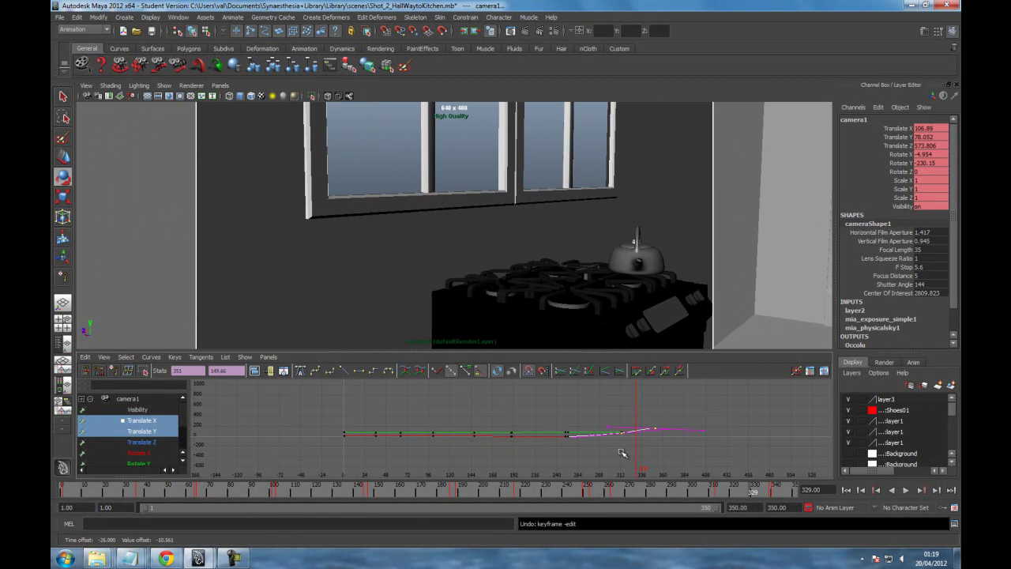
- Undo the last move of the Translate X keys and review the approach and turn from frame 240 through 350
drag(721, 484, 804, 490)
key(ctrl+z)
drag(637, 490, 837, 485)
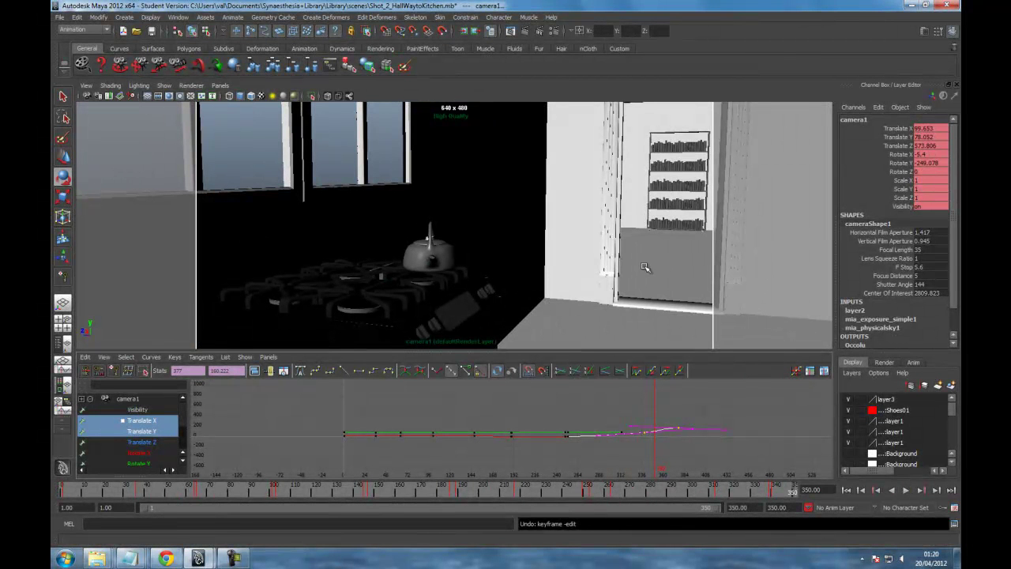
drag(708, 493, 564, 483)
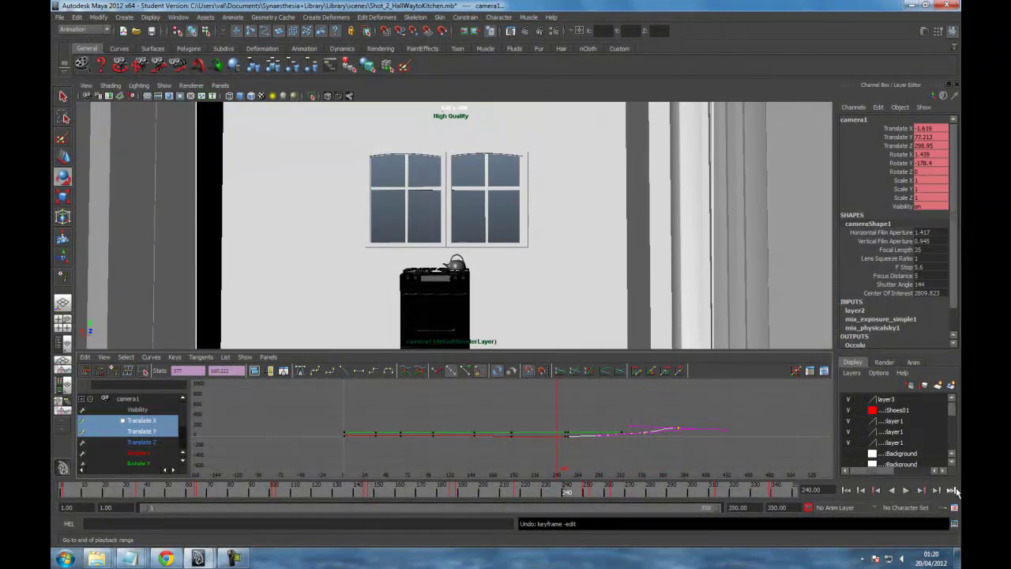
click(907, 491)
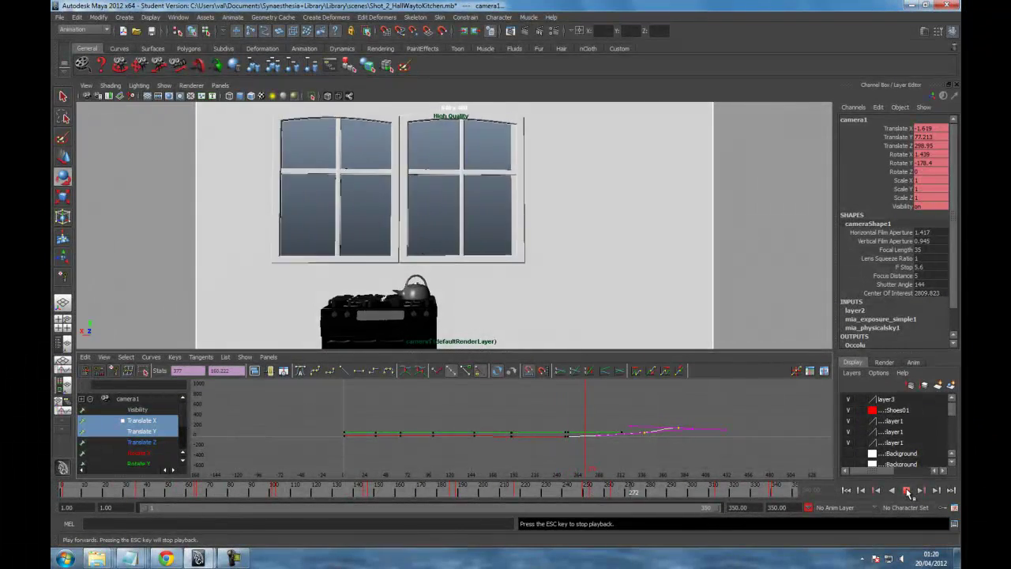
drag(584, 490, 607, 498)
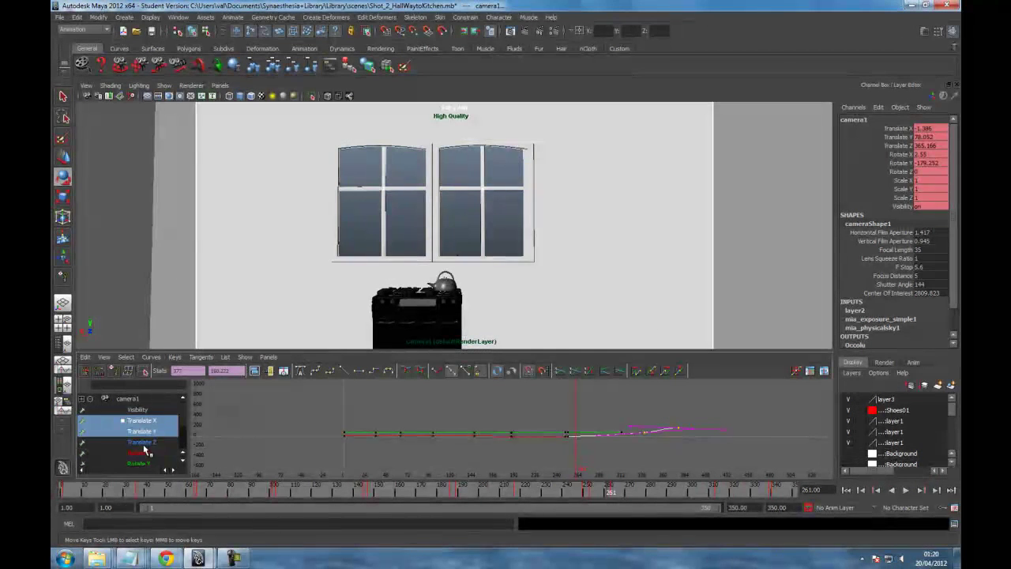
- Isolate the Translate Z curve and delete its second-to-last key, near frame 250
click(143, 444)
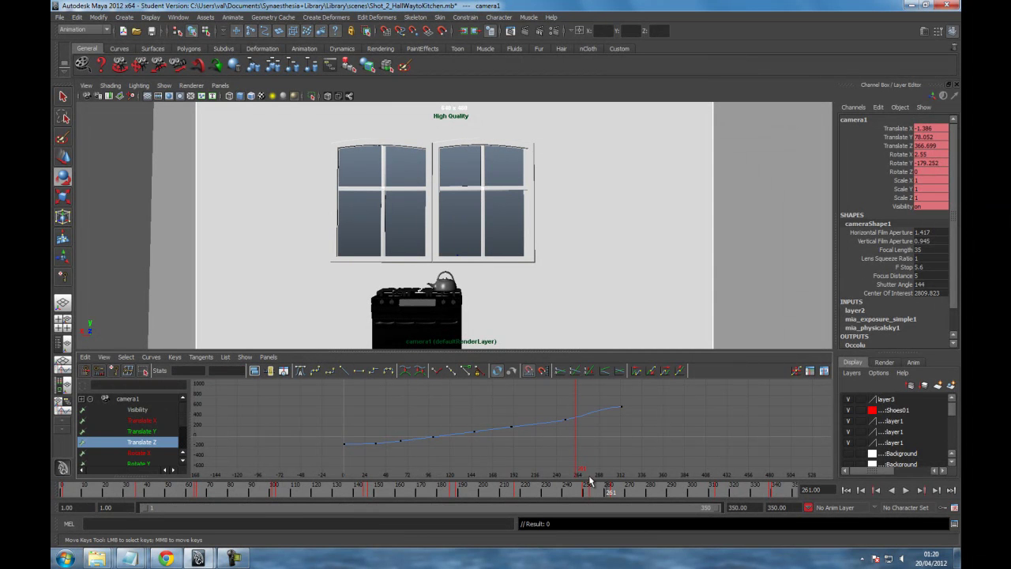
mouse_move(589, 500)
mouse_down()
mouse_move(564, 492)
mouse_move(727, 494)
mouse_move(481, 492)
mouse_move(582, 488)
mouse_up()
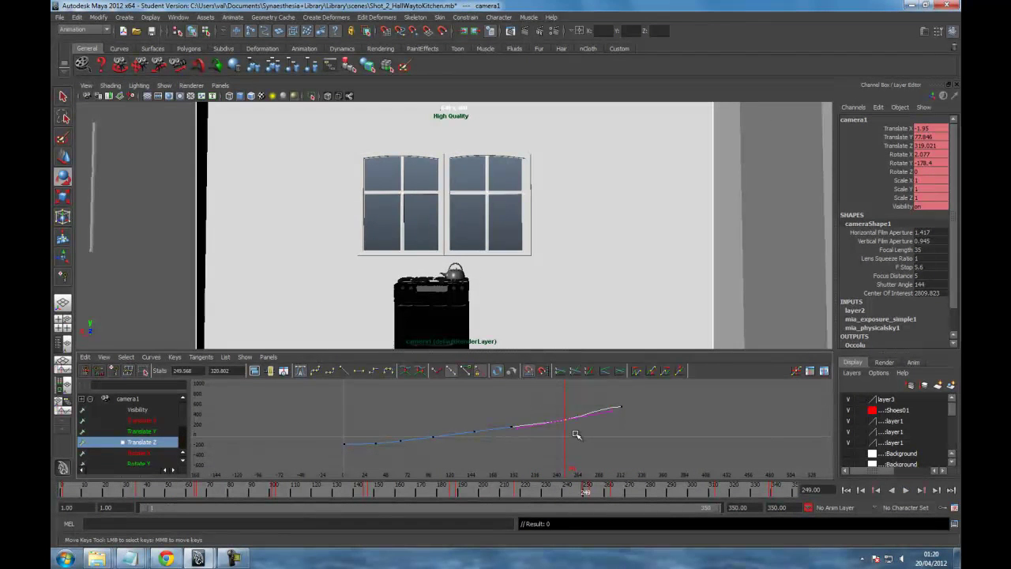
click(571, 438)
- Play the shot from frame 167 and check the move toward the kettle around frames 304 to 314
drag(478, 495, 566, 496)
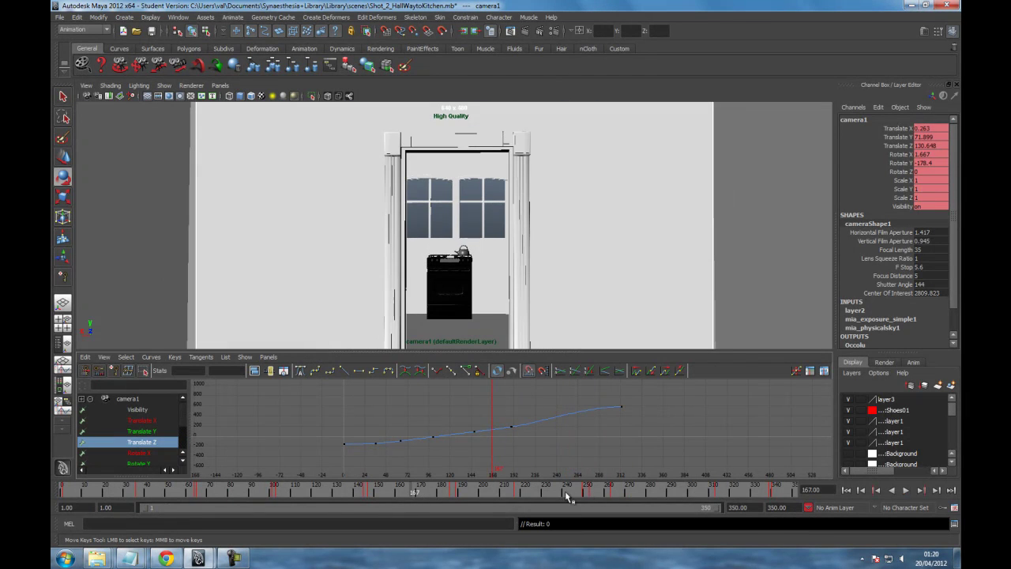
click(906, 490)
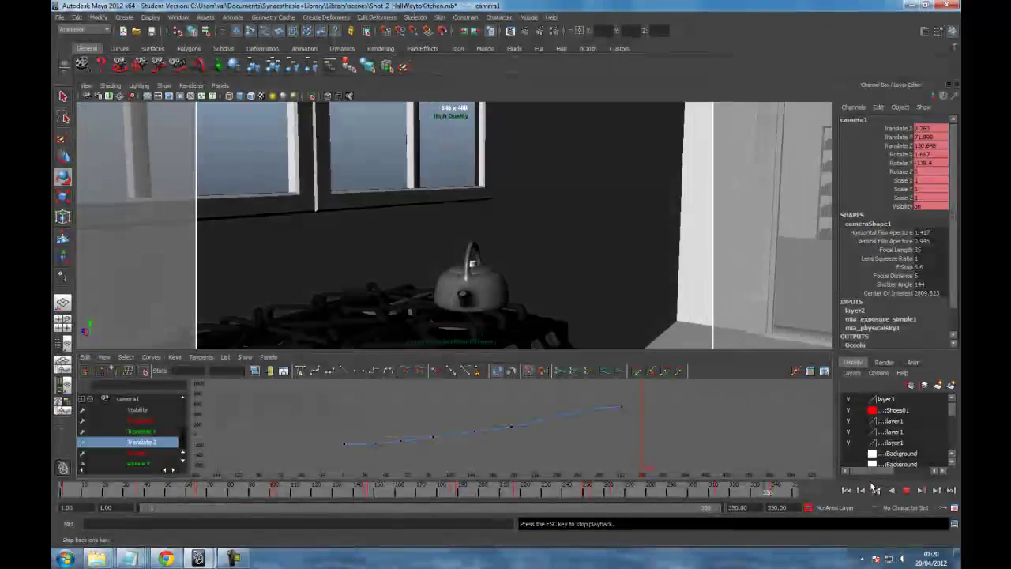
drag(701, 494, 726, 493)
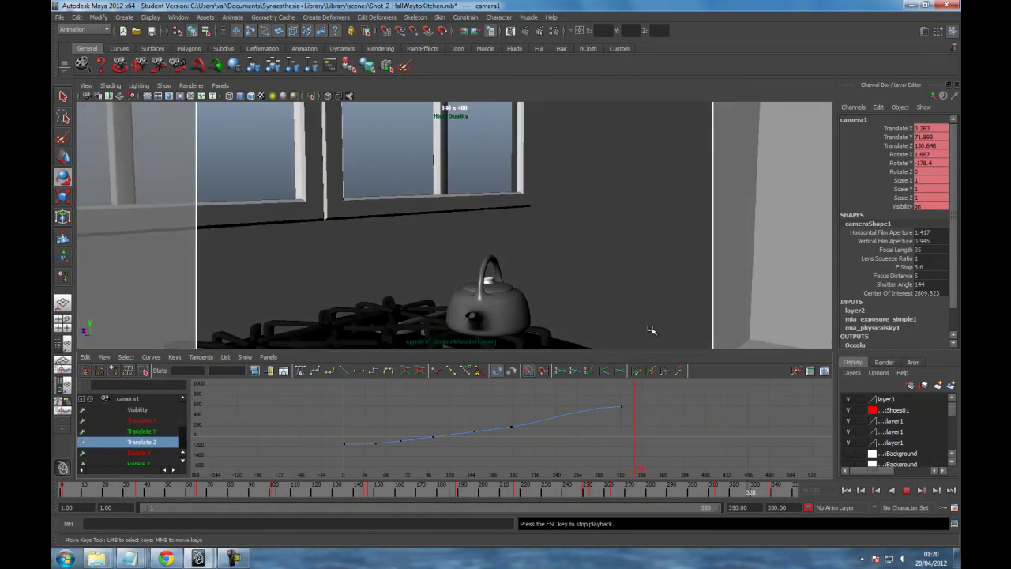
click(699, 494)
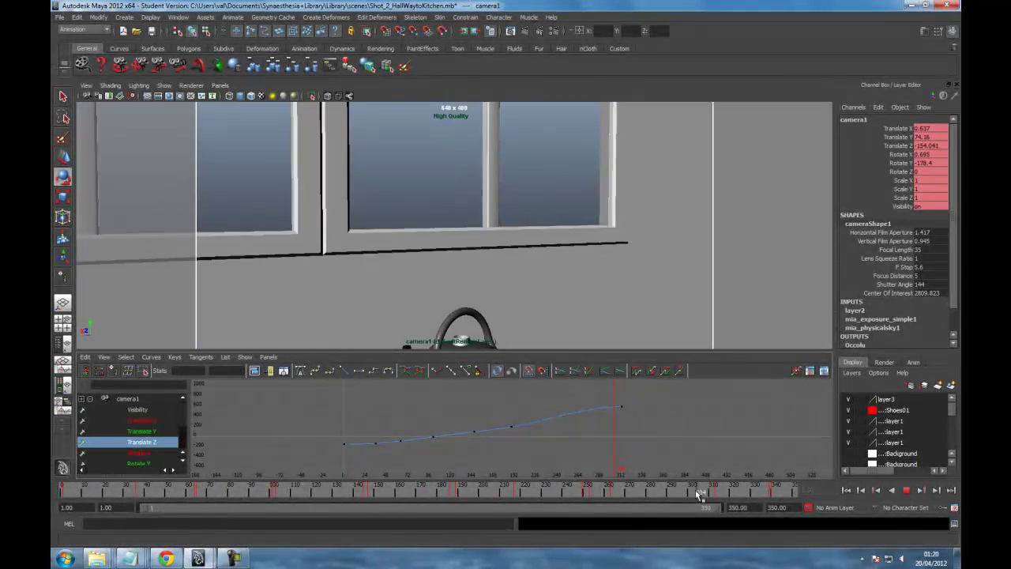
drag(554, 353, 577, 339)
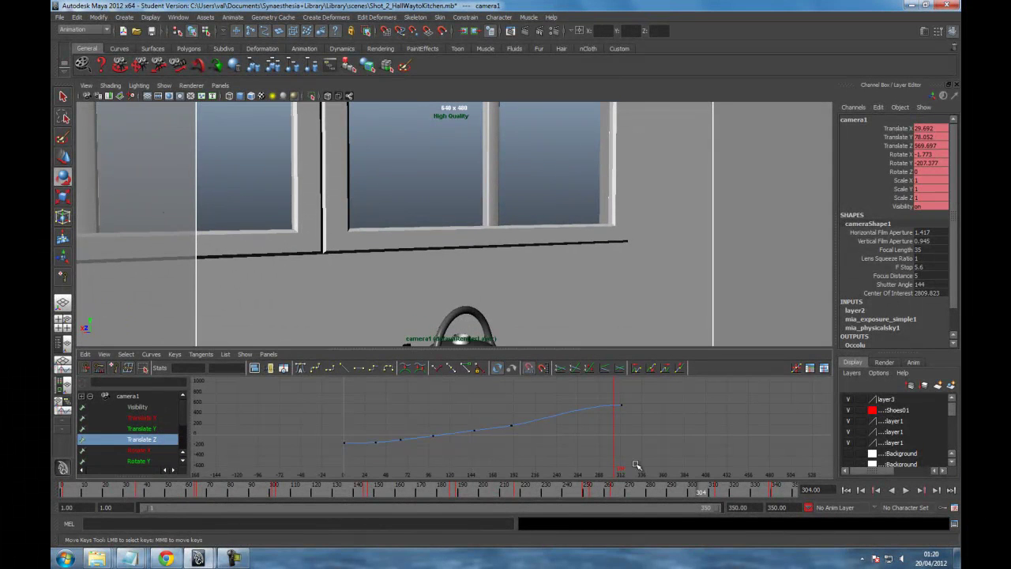
drag(682, 494, 719, 504)
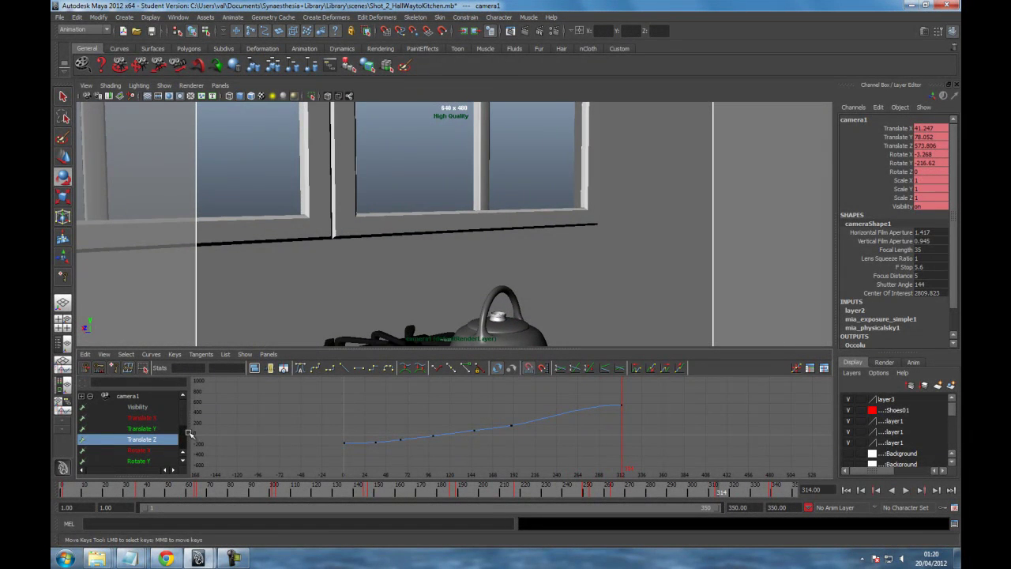
- Try moving the last Translate Z key earlier to frame 306 at about 563.5, and undo the move
drag(625, 421, 625, 420)
middle_drag(625, 420, 601, 408)
key(ctrl+z)
key(ctrl+z)
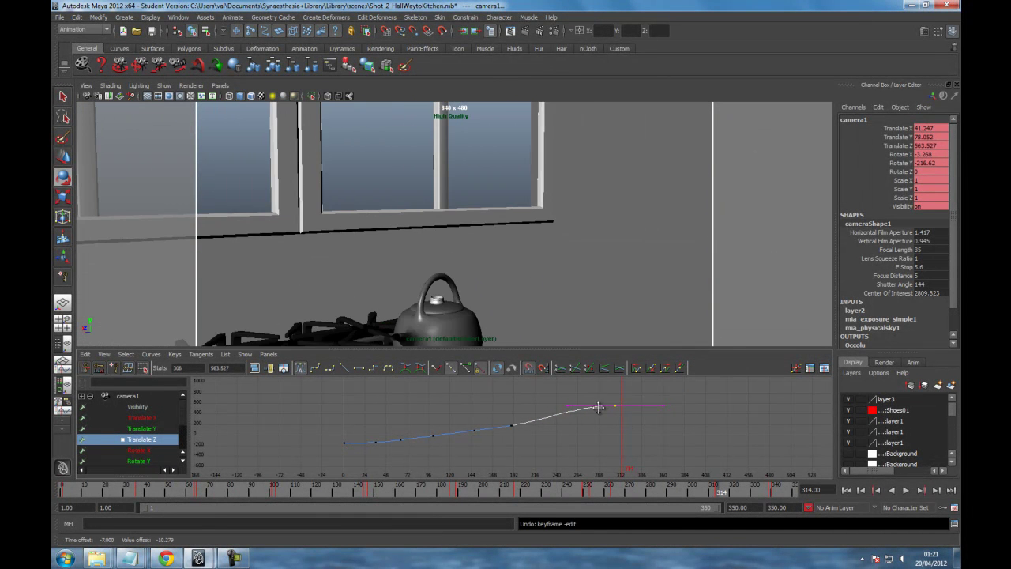
key(ctrl+z)
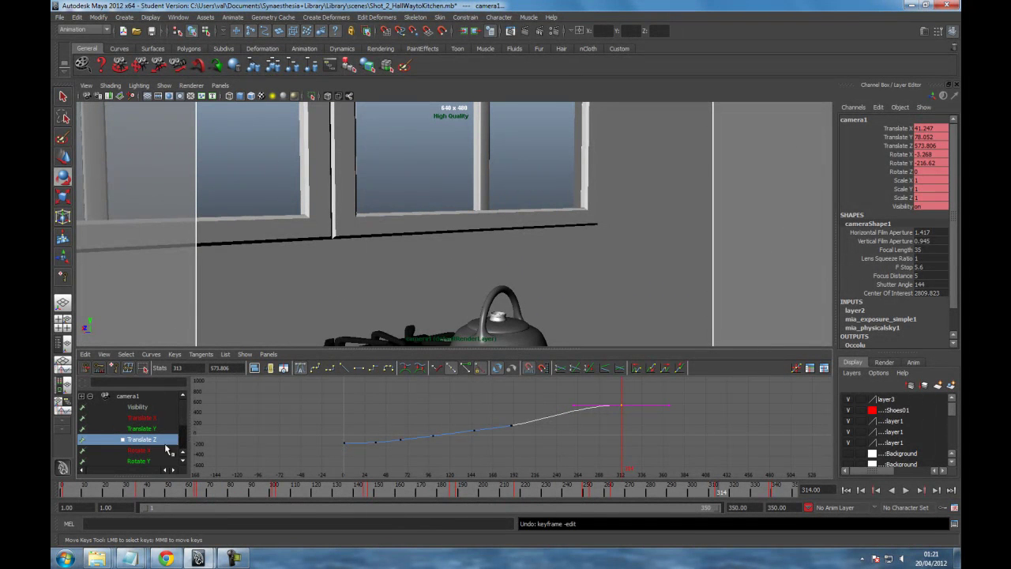
- Isolate the Translate Y curve and lower its last key at frame 314 to a value of about 66.2
click(149, 427)
drag(609, 417, 635, 451)
key(a)
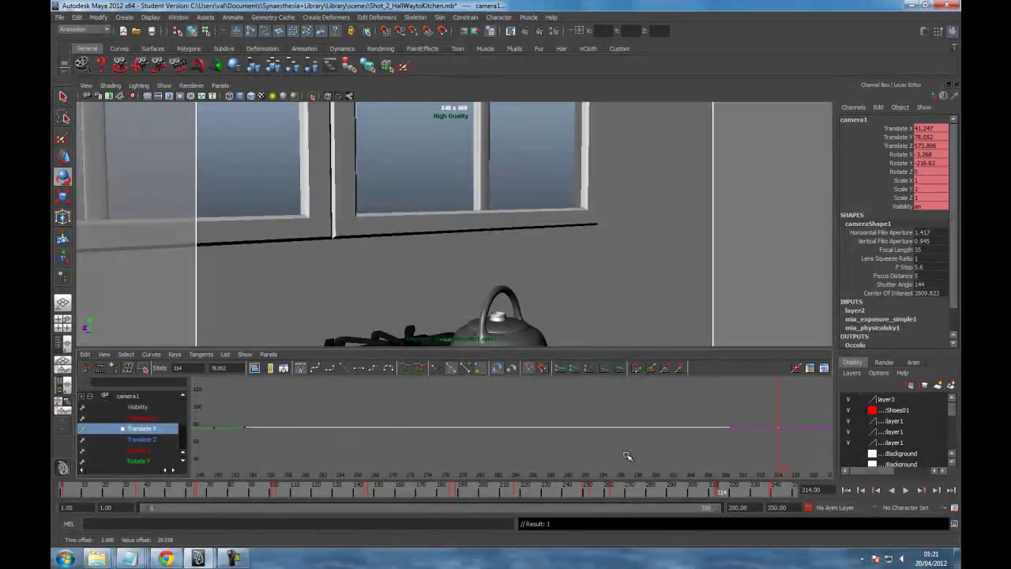
middle_drag(739, 432, 733, 442)
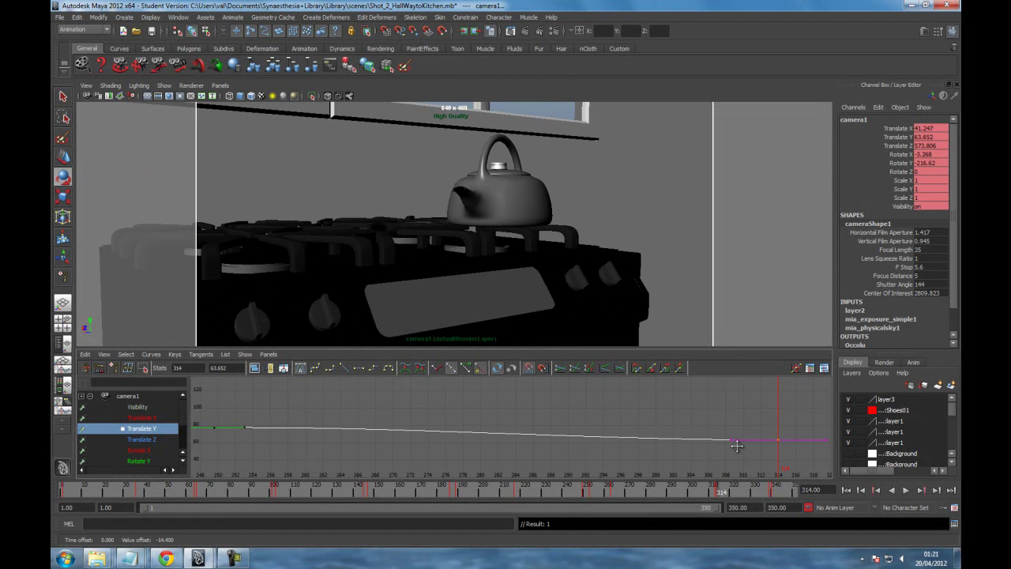
- Play and scrub the shot through frame 350 to review the camera height, and examine the Translate Z curve
drag(779, 491, 660, 496)
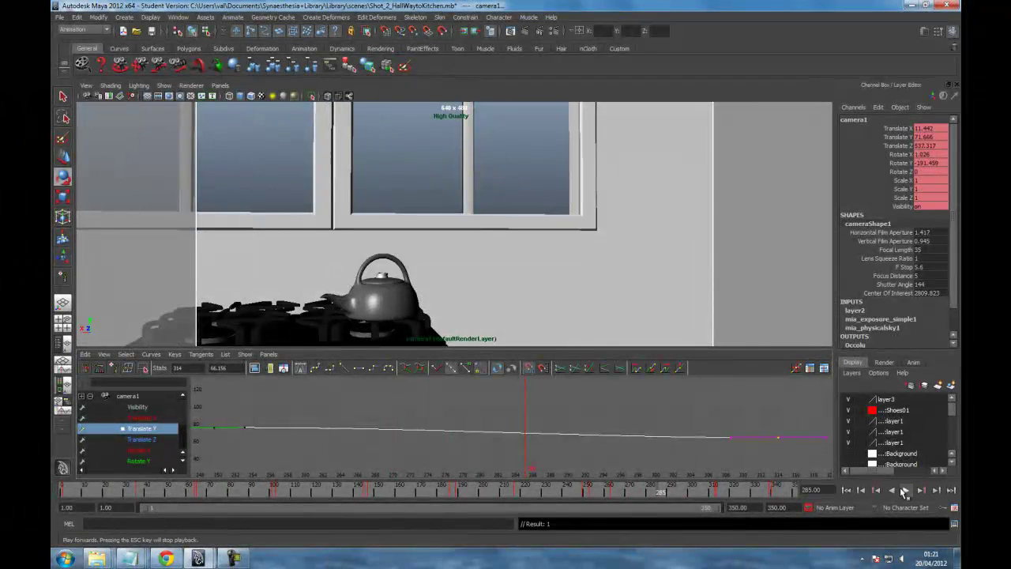
click(905, 491)
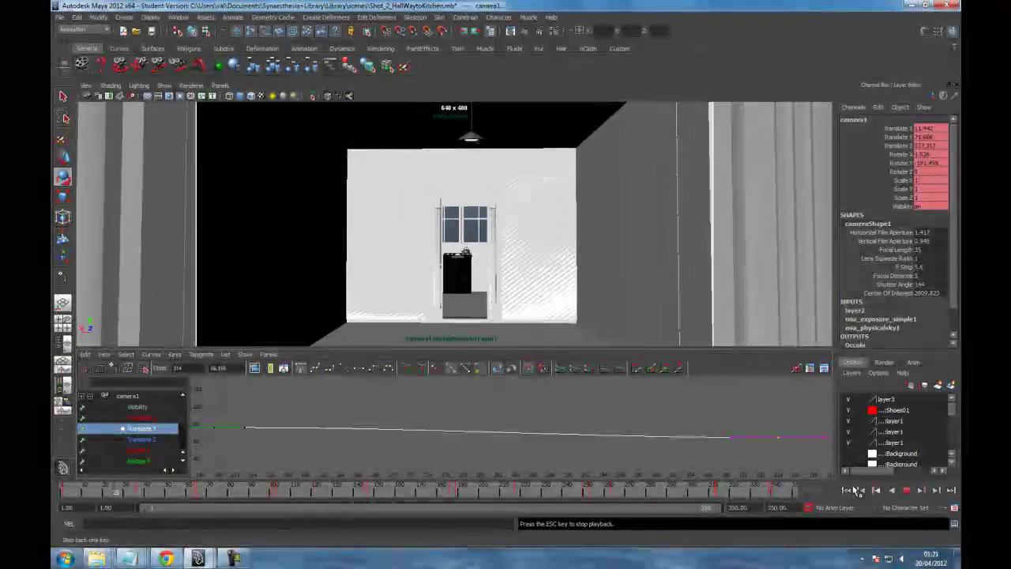
mouse_move(743, 493)
mouse_down()
mouse_move(622, 490)
mouse_move(698, 491)
mouse_up()
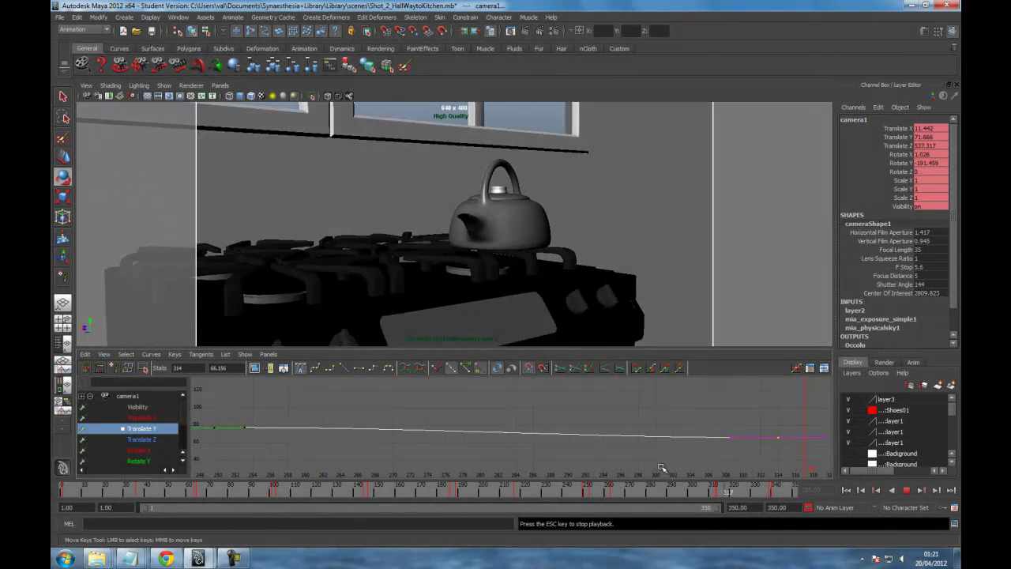
scroll(652, 436, down, 5)
scroll(650, 436, up, 4)
mouse_move(682, 491)
mouse_down()
mouse_move(780, 497)
mouse_move(795, 507)
mouse_up()
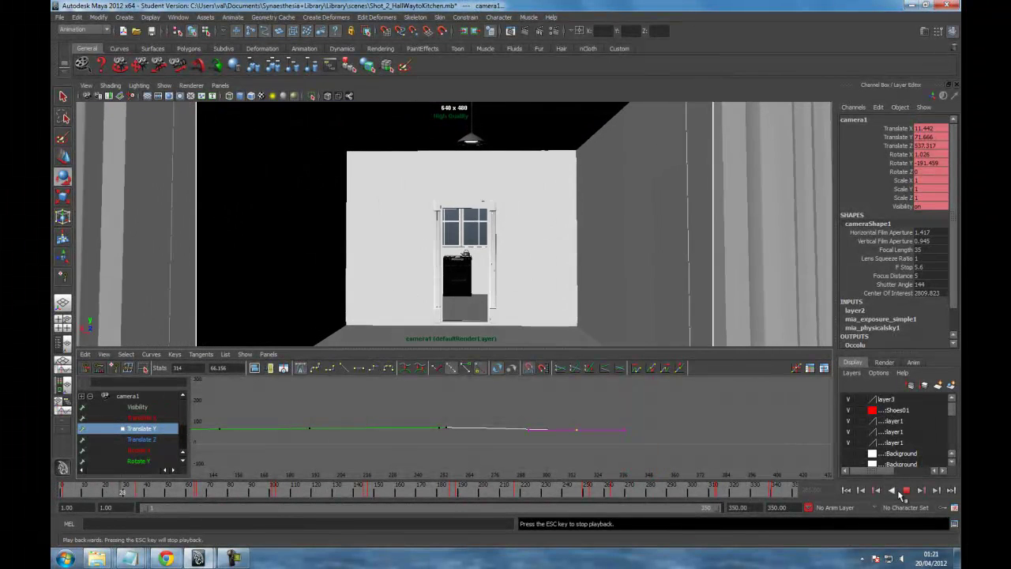
click(905, 490)
drag(778, 493, 836, 496)
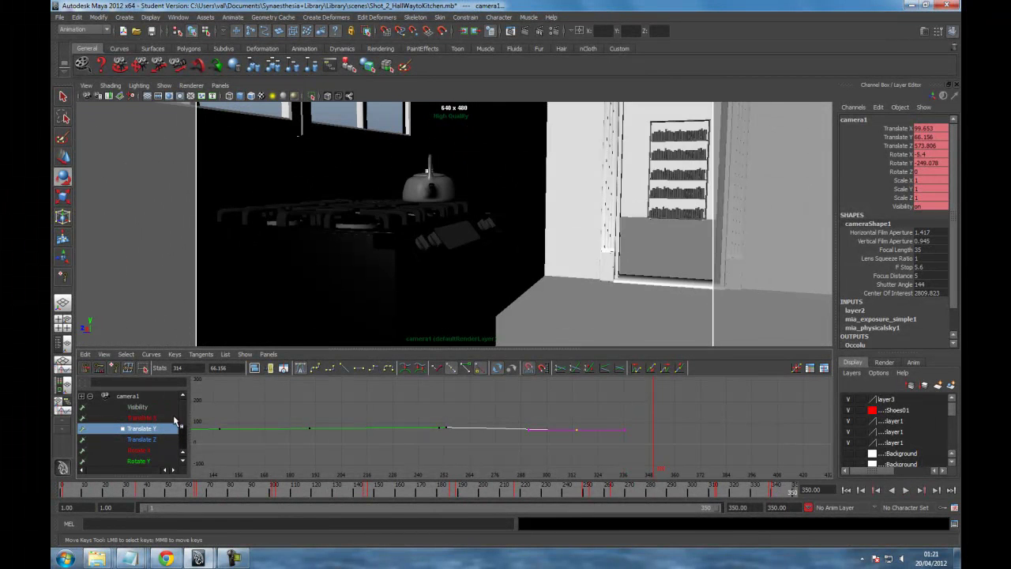
click(140, 439)
key(f)
drag(774, 492, 812, 494)
scroll(791, 430, down, 3)
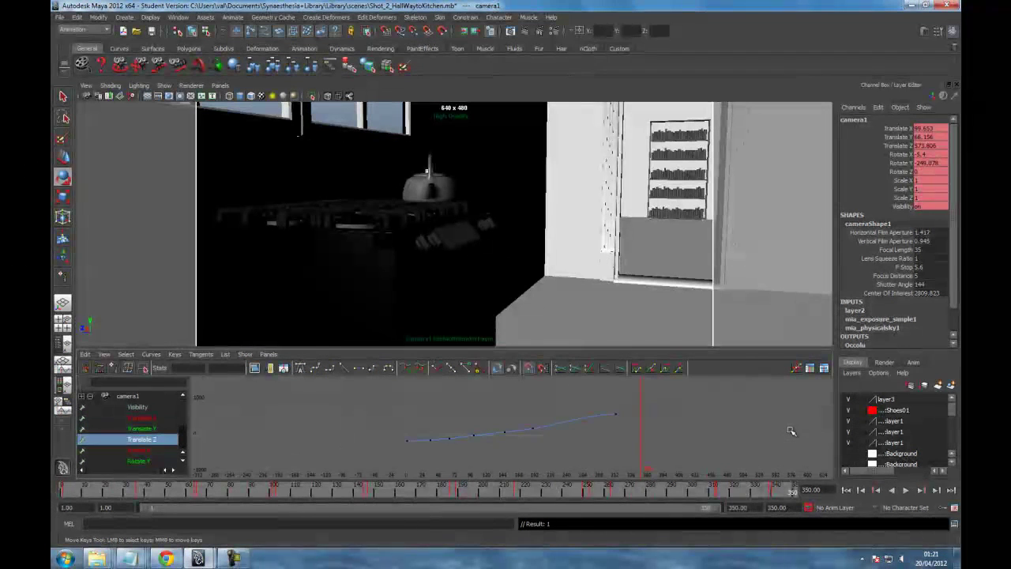
- Delete the Translate X and Rotate Y keys beyond frame 350 from camera1's curves and play back the ending
click(127, 396)
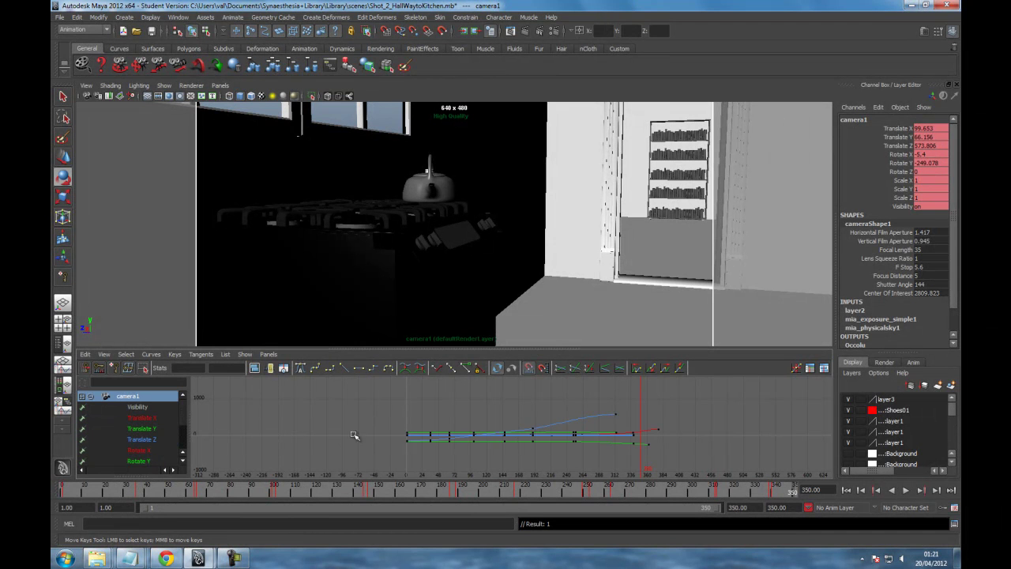
drag(655, 433, 645, 466)
key(Delete)
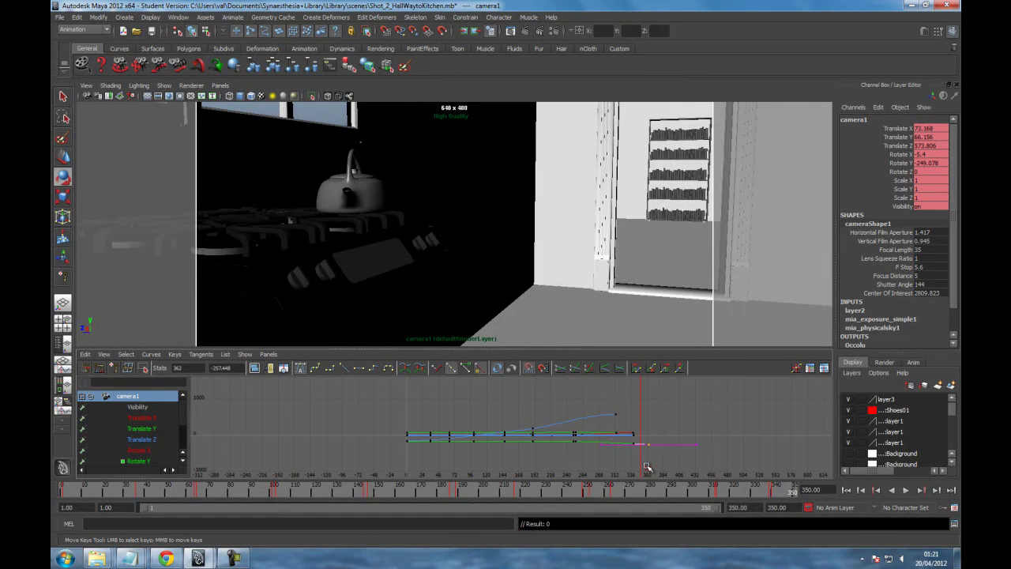
key(Delete)
key(alt+v)
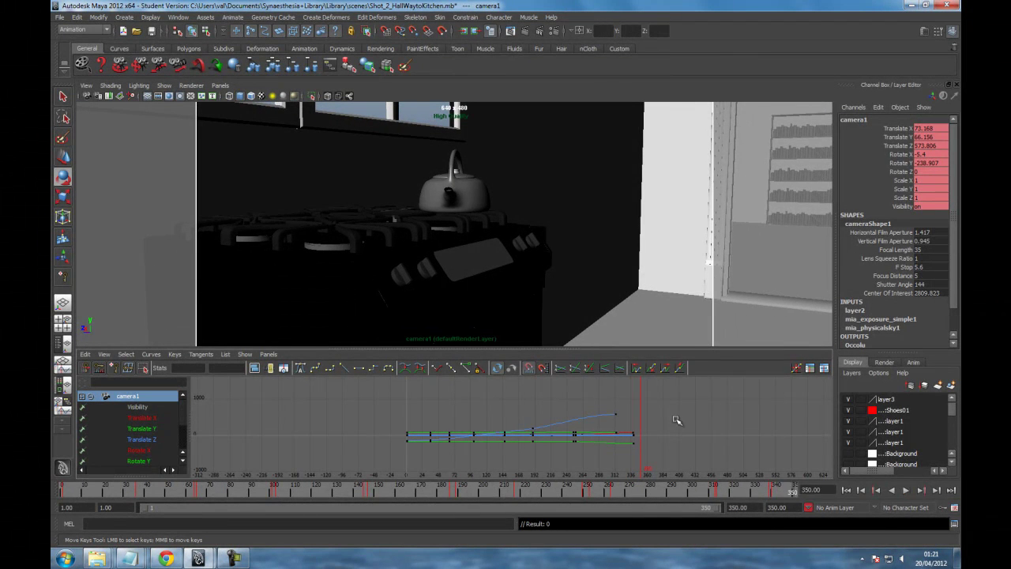
key(alt+v)
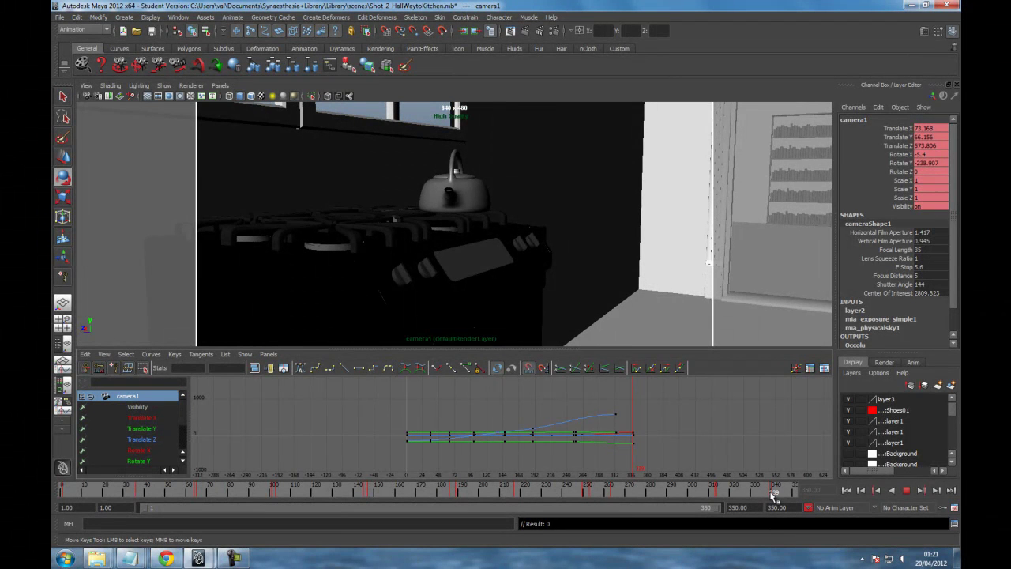
drag(773, 491, 772, 490)
- Move the last Rotate X and Visibility keys to frame 339, with Rotate X at about -2.9
scroll(649, 444, up, 3)
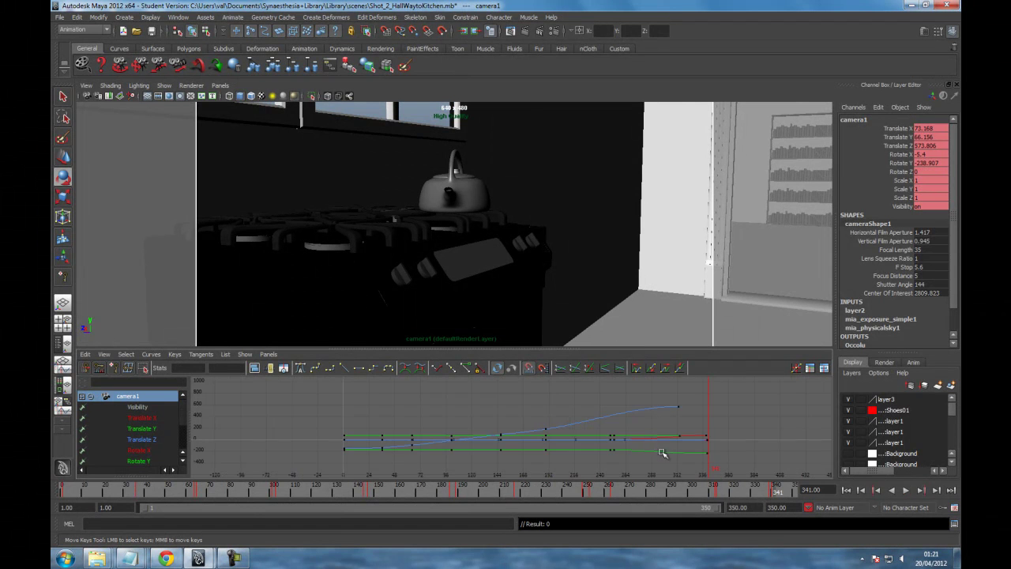
key(a)
drag(800, 425, 769, 467)
key(f)
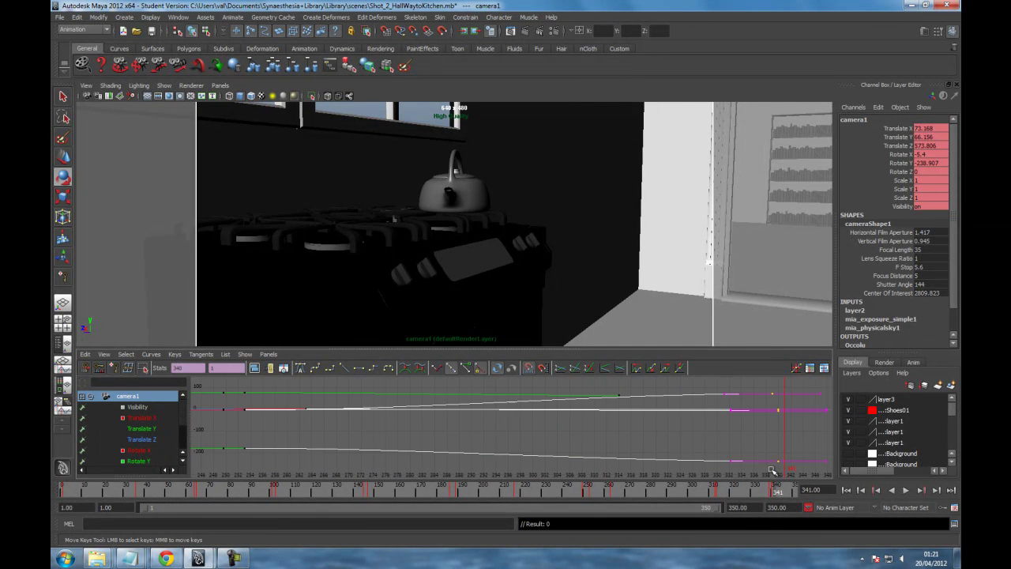
click(794, 434)
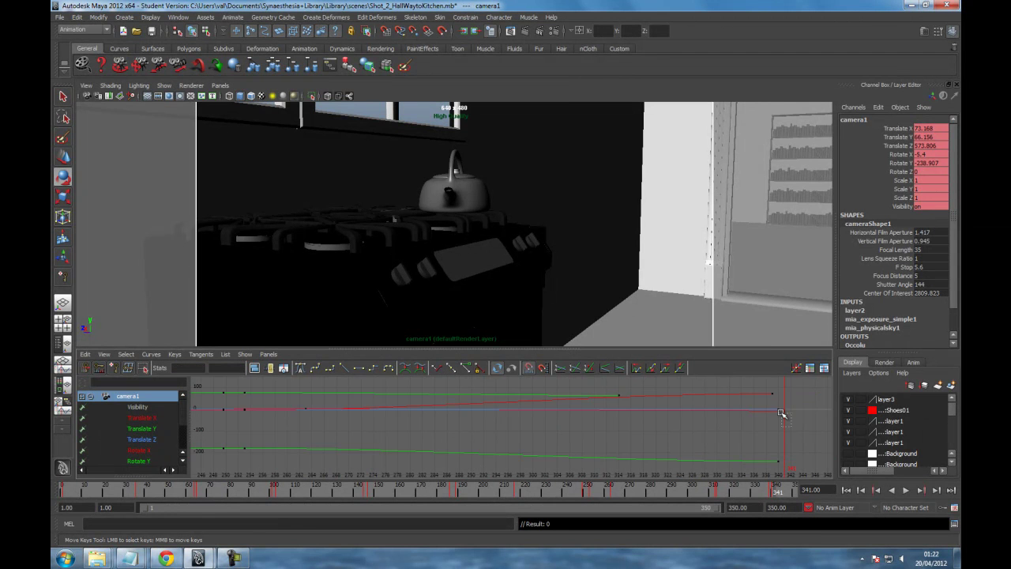
click(773, 408)
middle_drag(786, 432, 779, 432)
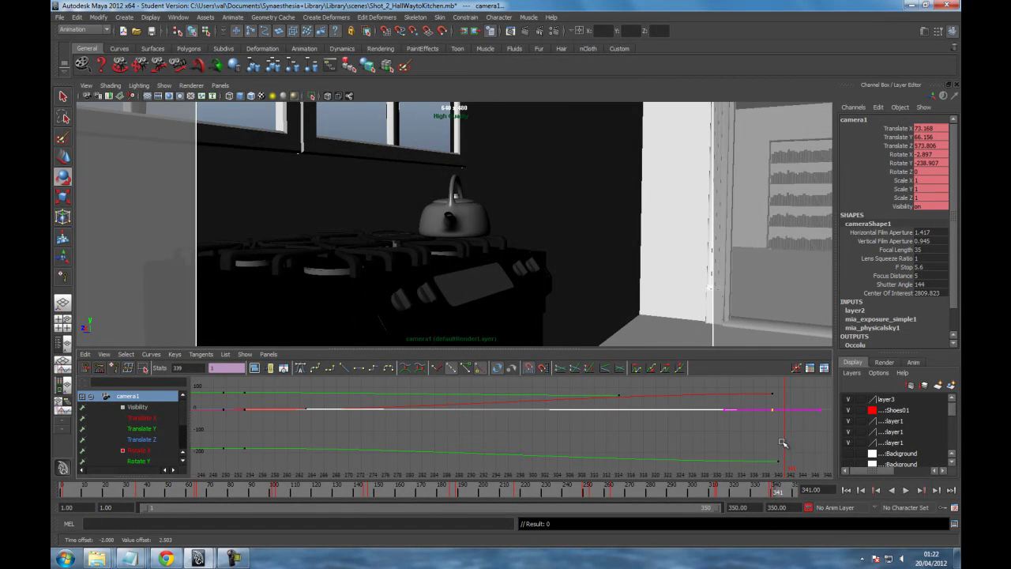
- Move the last Rotate Y key to frame 339 at a value of about -236.4
click(764, 448)
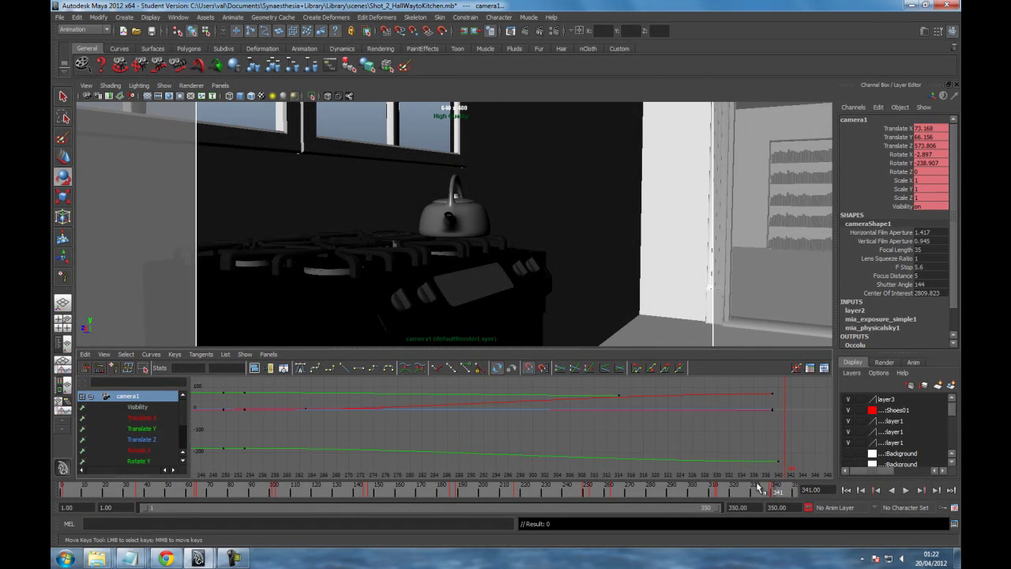
drag(749, 492, 770, 491)
drag(789, 451, 782, 471)
middle_drag(781, 472, 771, 461)
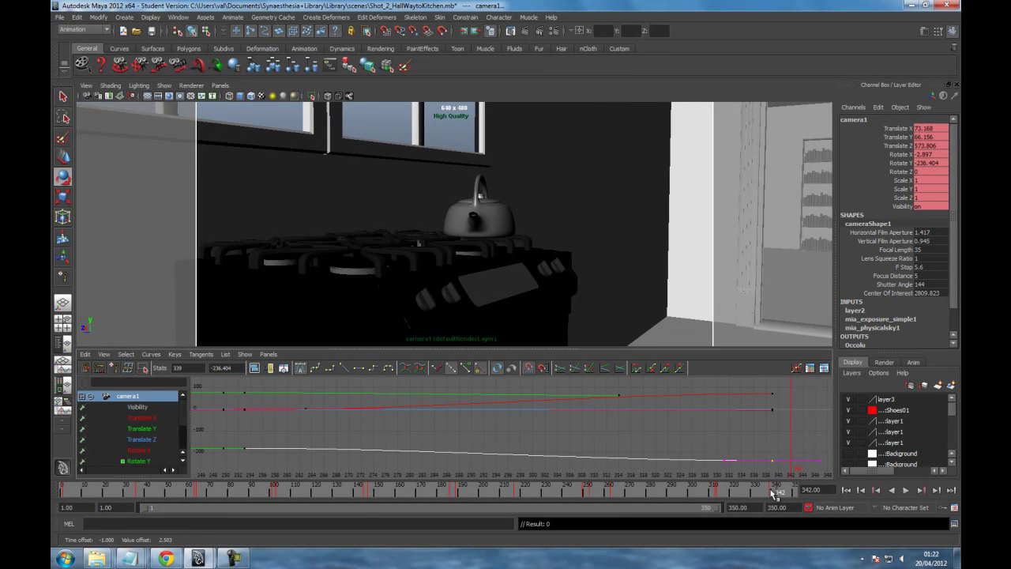
- Check the shot's ending around frame 339 in playback and isolate the Rotate X curve
drag(760, 492, 785, 488)
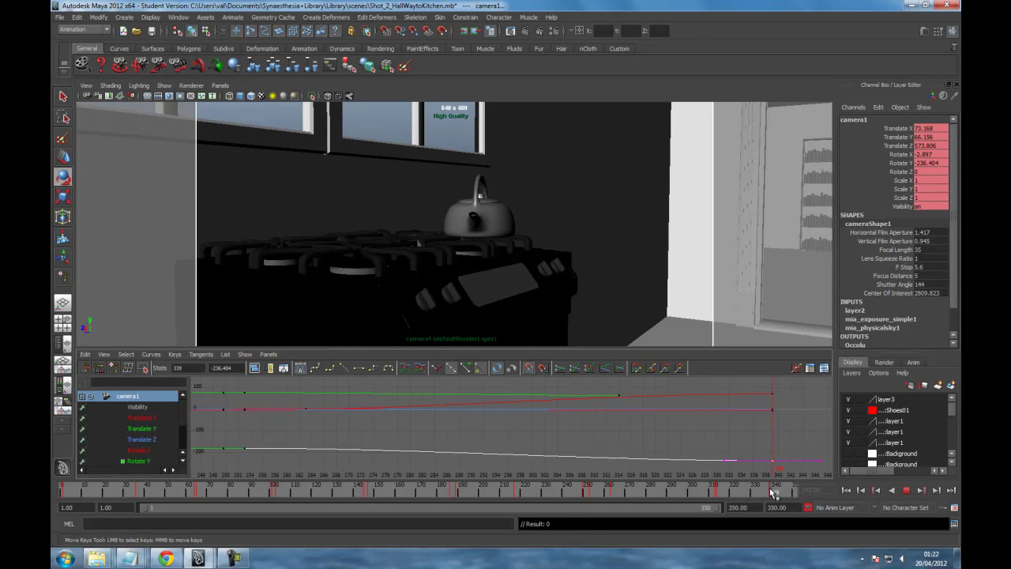
key(alt+v)
click(150, 441)
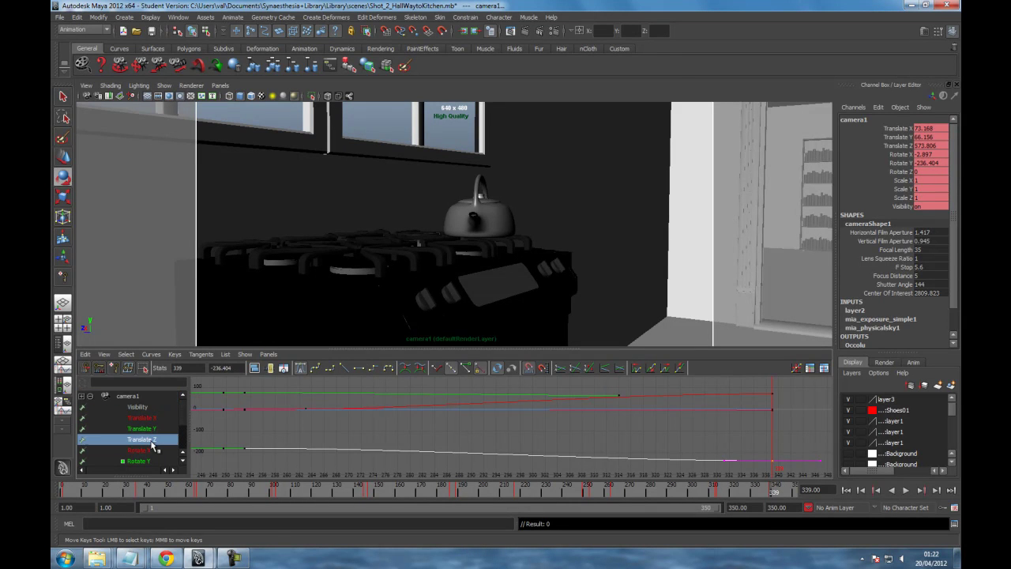
click(144, 451)
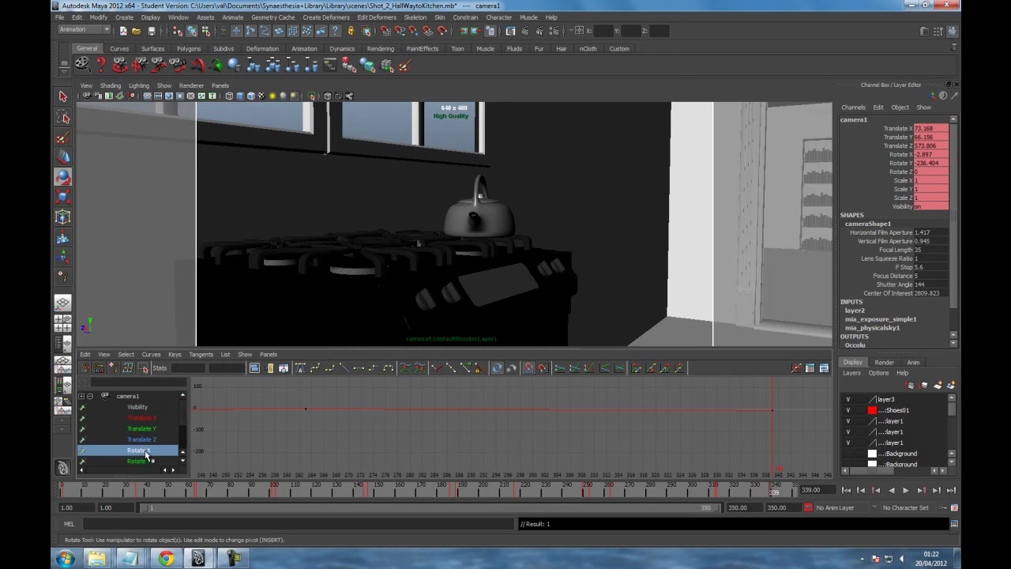
- Move the last Rotate Z key of camera1 to frame 338 at a value of about -7.5
scroll(131, 463, down, 2)
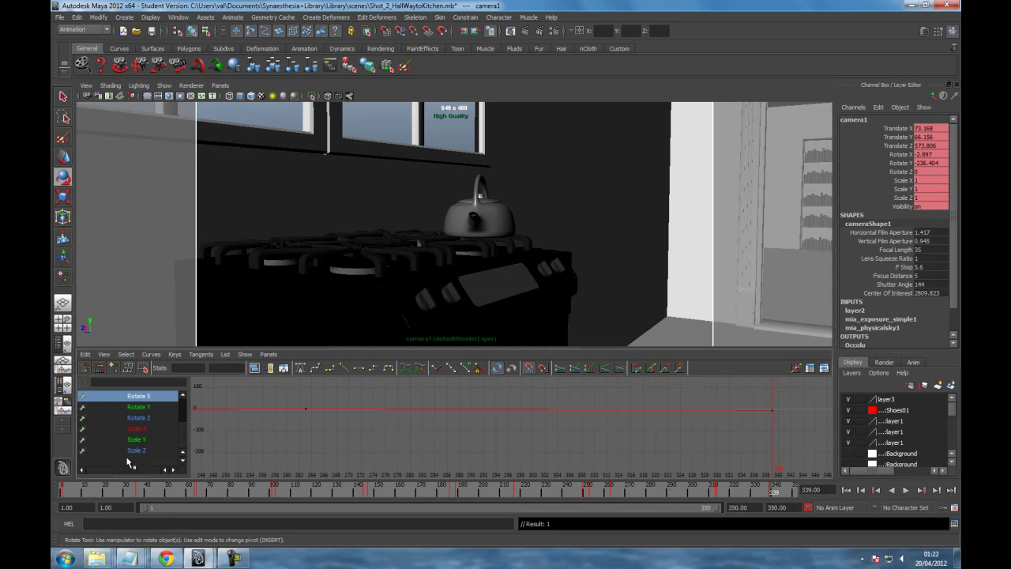
click(148, 418)
drag(756, 412, 752, 416)
middle_drag(783, 428, 776, 430)
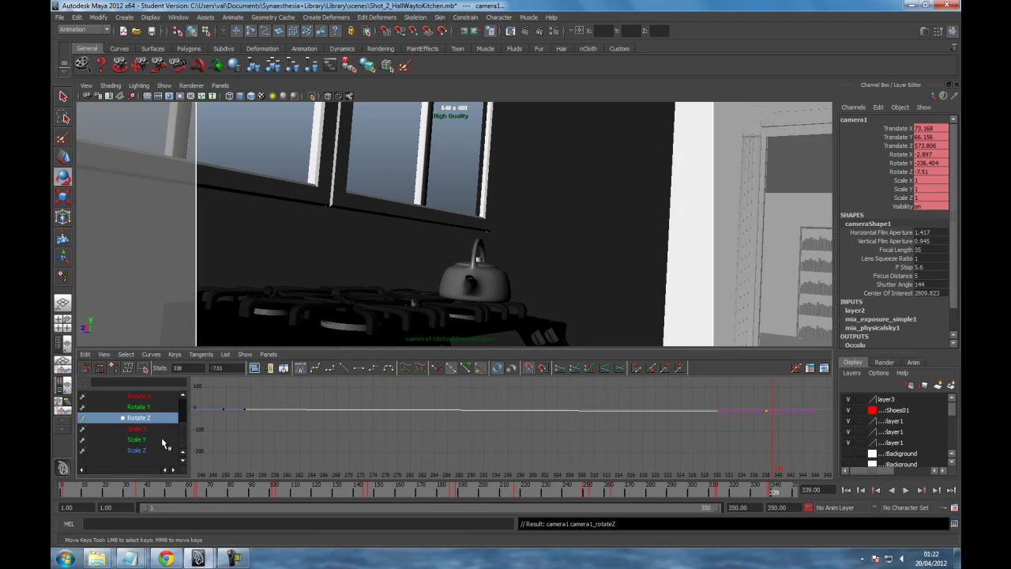
- Isolate the Translate Y curve and try to move its last key at frame 314
scroll(184, 420, up, 4)
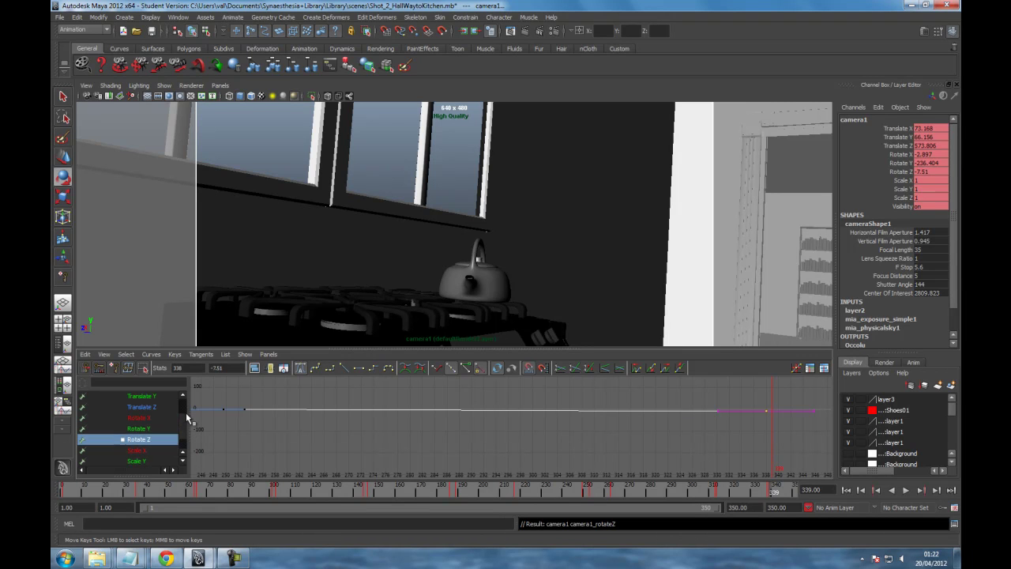
click(158, 417)
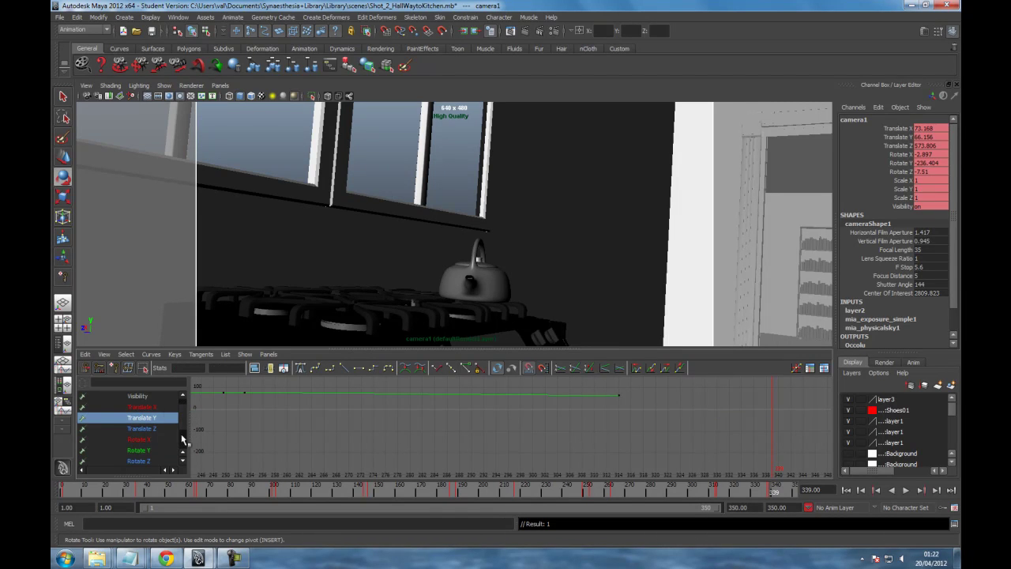
drag(616, 408, 617, 407)
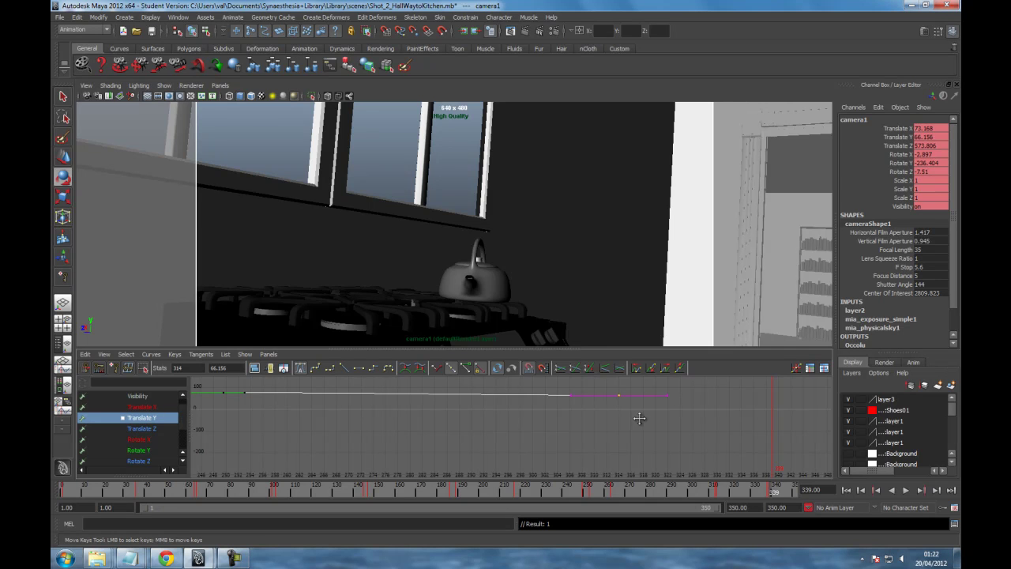
- Try different positions for the last Translate X key at frame 339 and undo the moves
click(141, 407)
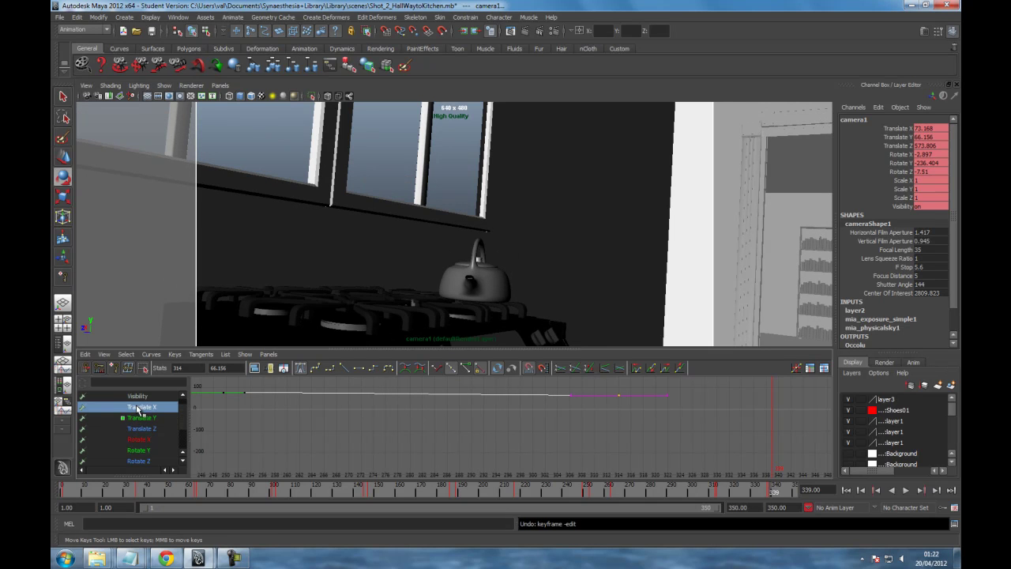
drag(789, 393, 740, 404)
middle_drag(745, 422, 783, 402)
drag(760, 403, 760, 403)
middle_drag(768, 417, 754, 425)
key(ctrl+z)
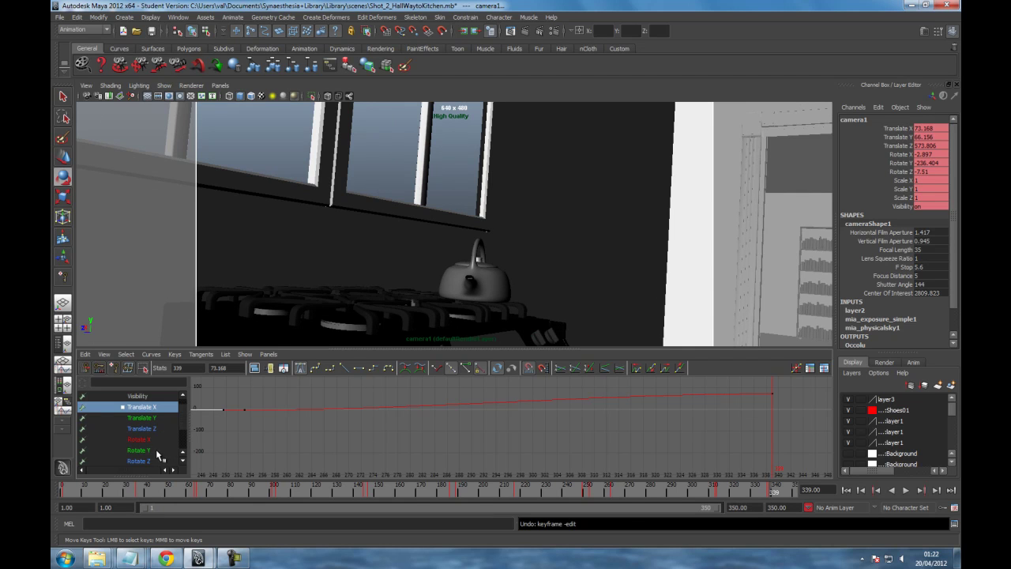
- Lower the Rotate X key at frame 339 to about -7.9
click(157, 443)
drag(778, 402, 767, 429)
middle_drag(767, 429, 767, 430)
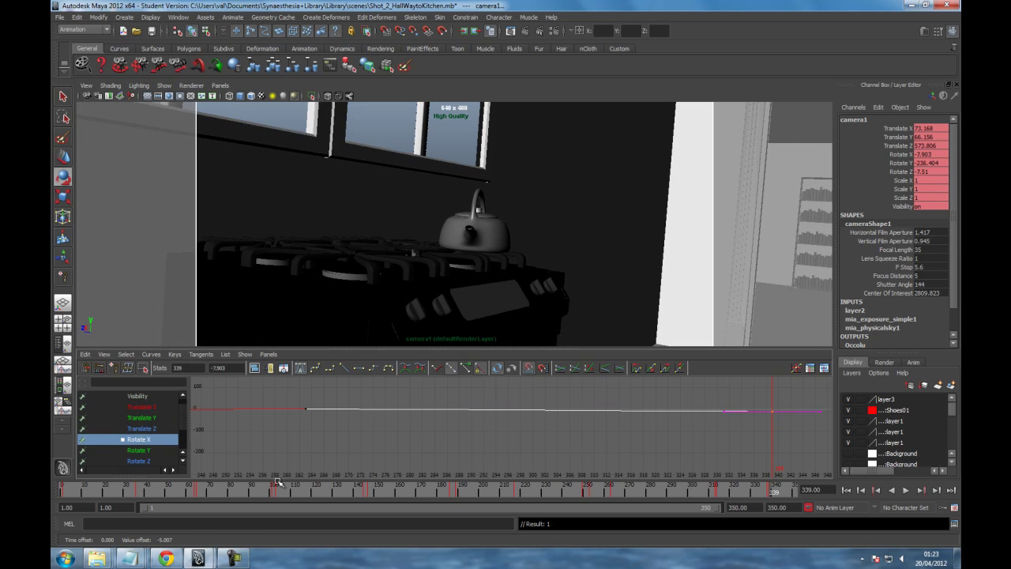
- Move the last Rotate Y key to frame 338 at a value of about -243.9
click(138, 450)
drag(791, 453, 770, 469)
middle_drag(779, 468, 772, 469)
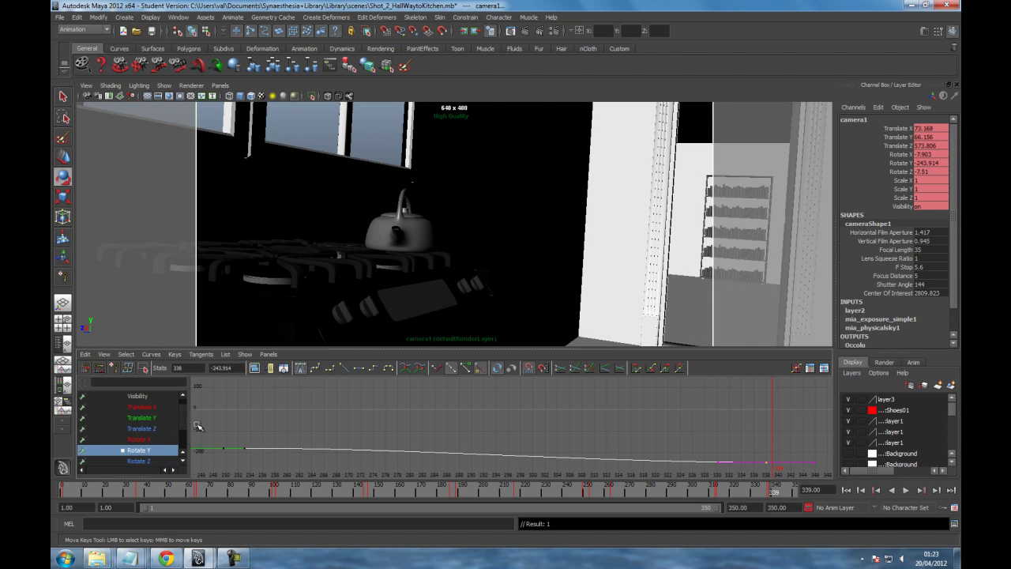
- Frame the whole Translate Z curve, try to move its last key and undo the move
click(142, 428)
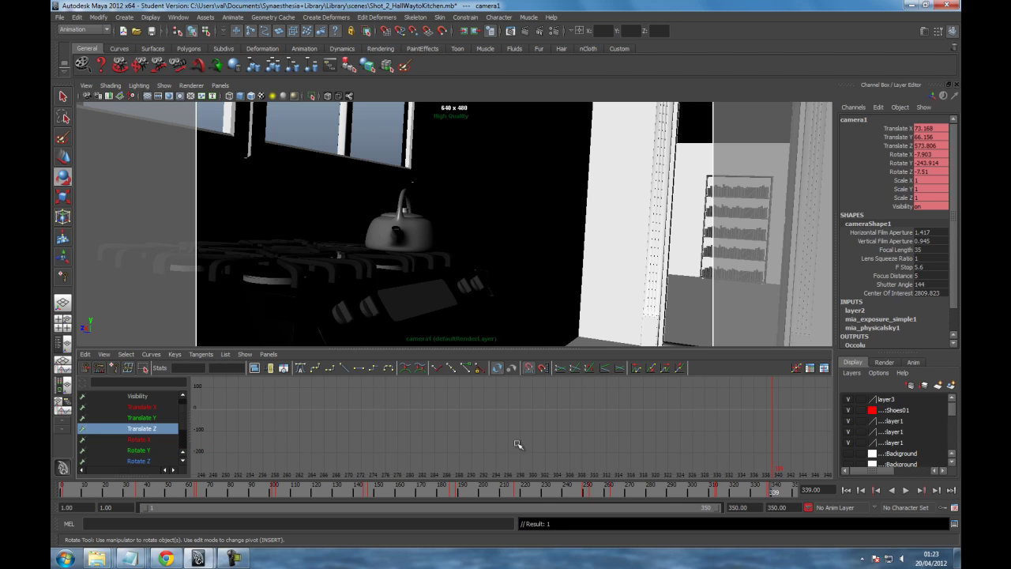
key(f)
drag(532, 390, 518, 409)
middle_drag(526, 418, 524, 411)
key(ctrl+z)
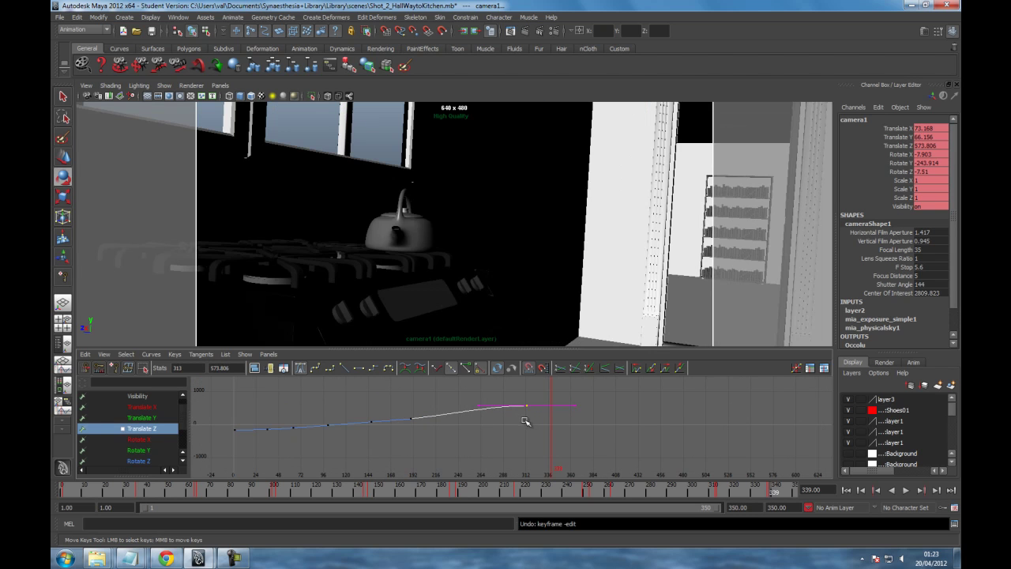
- Key all of camera1's channels at frame 339, then try to lower the new Translate Z key and undo the move
key(s)
drag(570, 405, 545, 420)
middle_drag(551, 420, 549, 423)
key(ctrl+z)
key(ctrl+z)
key(ctrl+z)
- Move the last Translate Y key to frame 338 and raise it to about 74.1
click(155, 419)
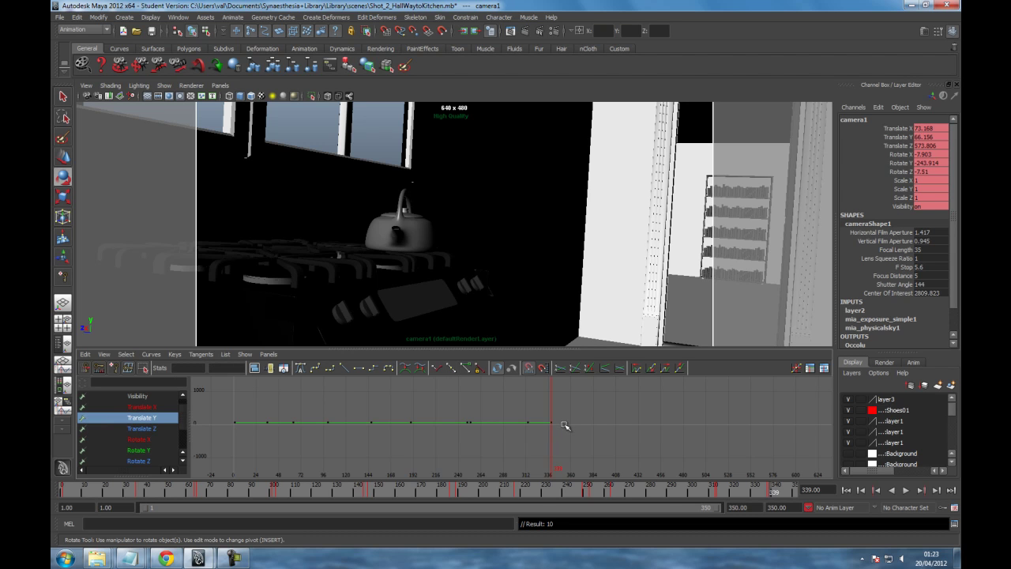
drag(551, 436, 549, 438)
key(w)
middle_drag(549, 441, 548, 440)
key(Left)
key(Left)
key(Left)
key(Left)
key(Left)
key(Left)
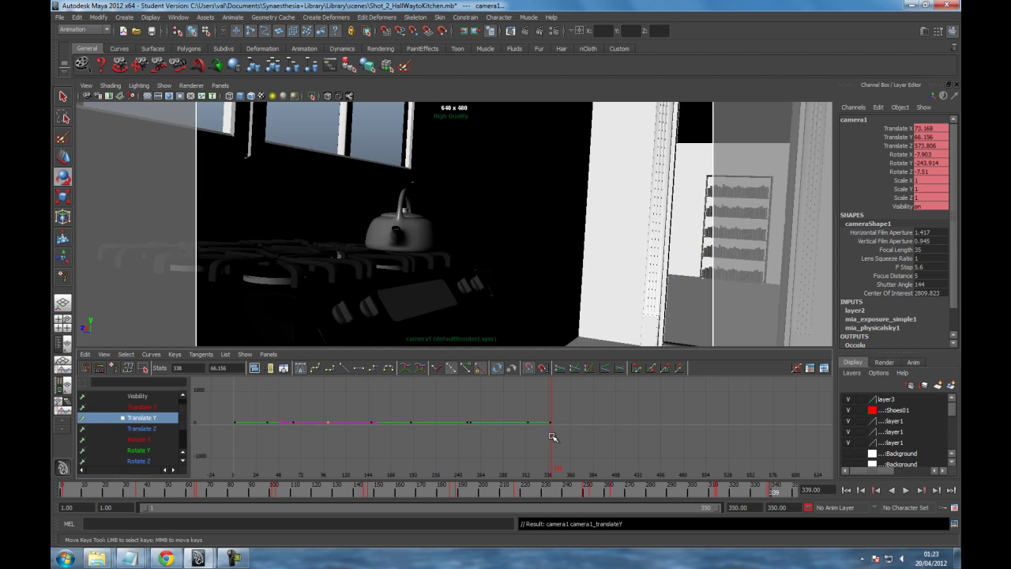
key(f)
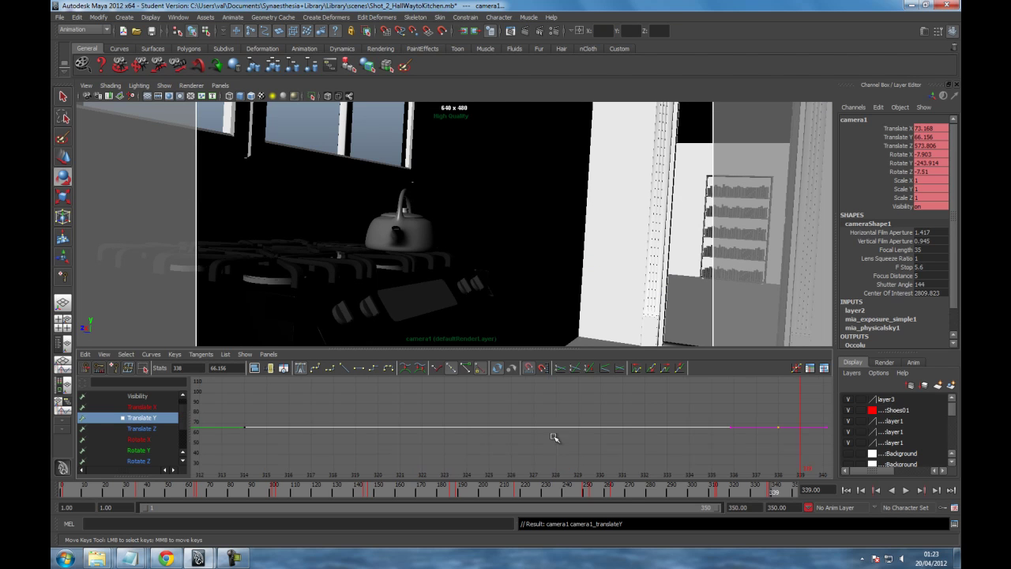
middle_drag(777, 424, 776, 416)
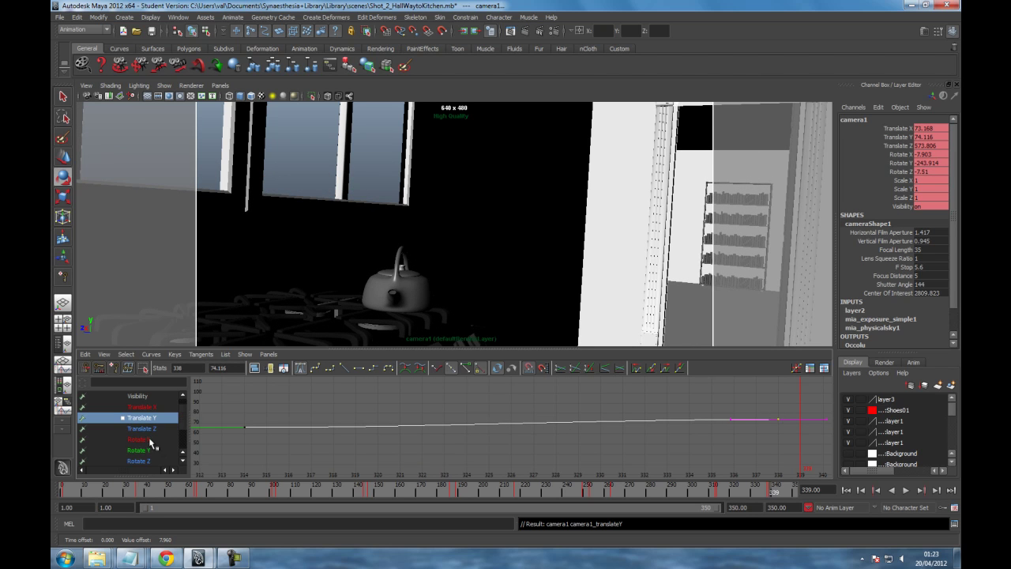
- Isolate the Rotate X curve, switch the viewport to the persp view and frame camera1 close up from the side
click(150, 439)
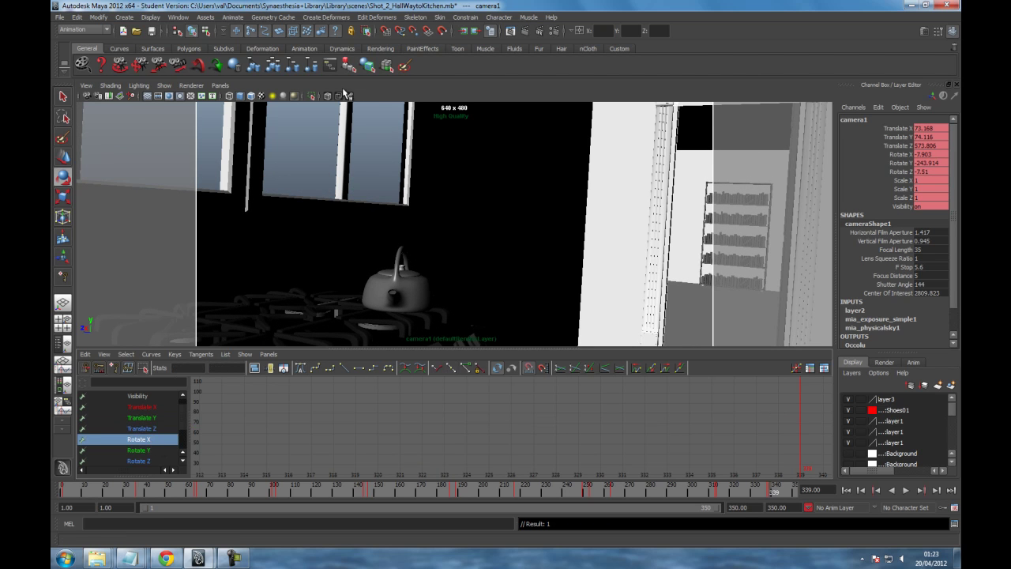
click(219, 87)
mouse_move(247, 96)
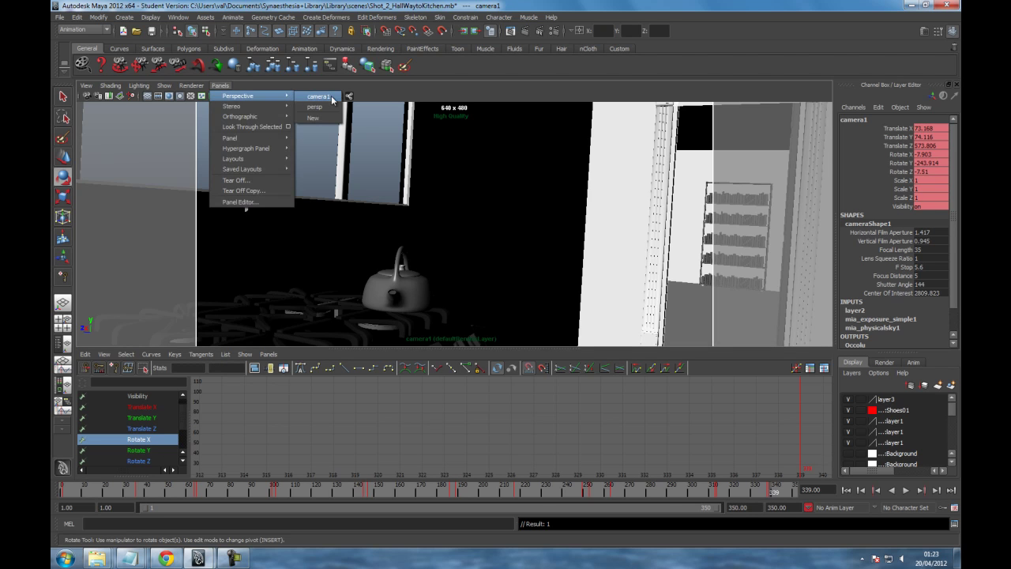
click(332, 97)
click(221, 85)
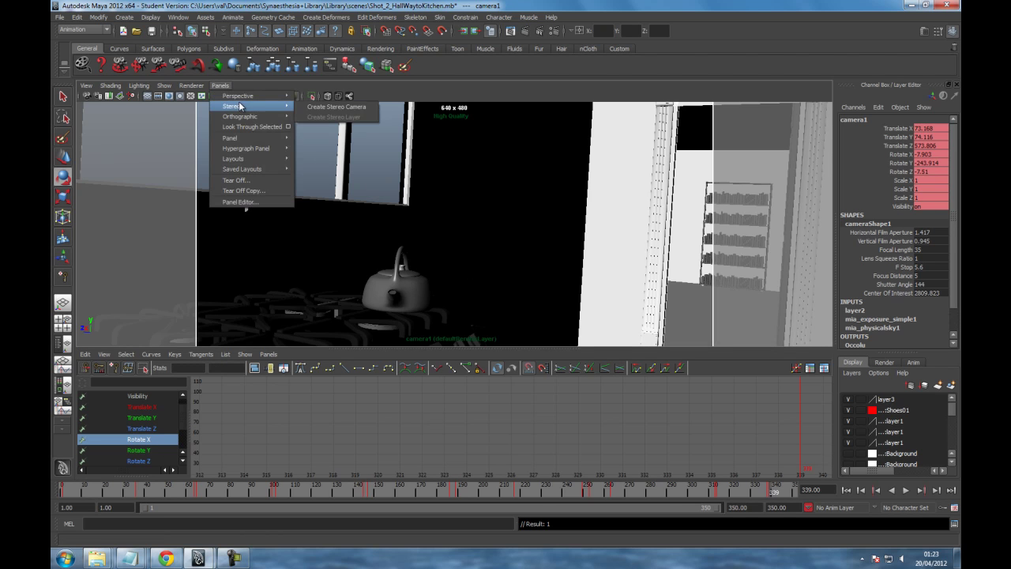
click(314, 108)
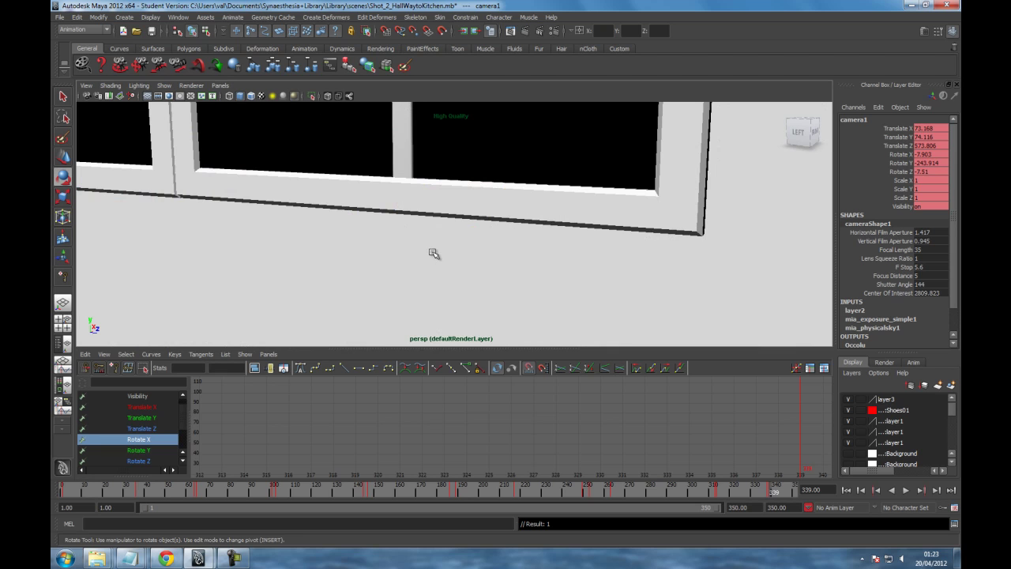
key(f)
scroll(359, 232, up, 4)
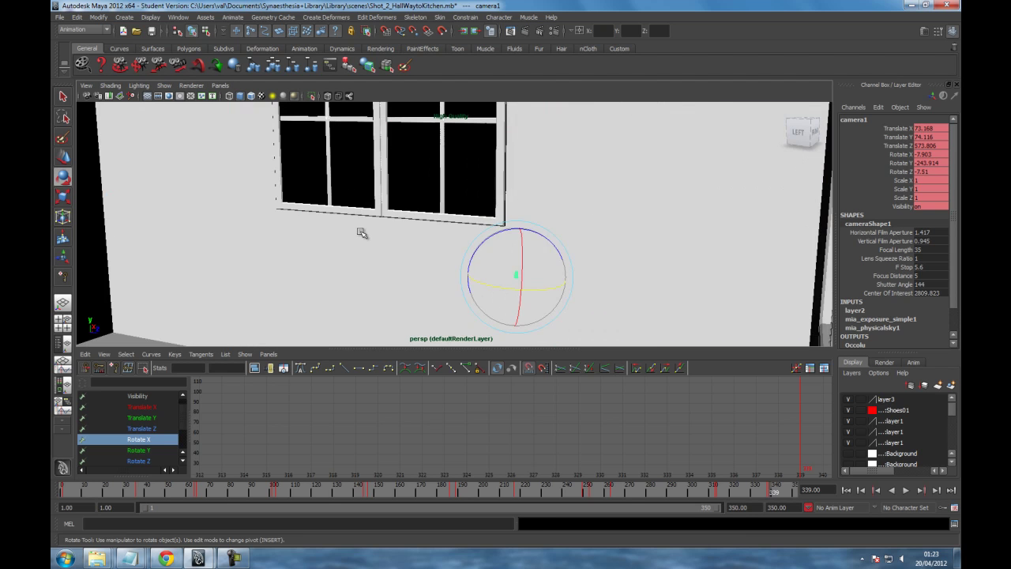
key(f)
alt+drag(463, 261, 539, 284)
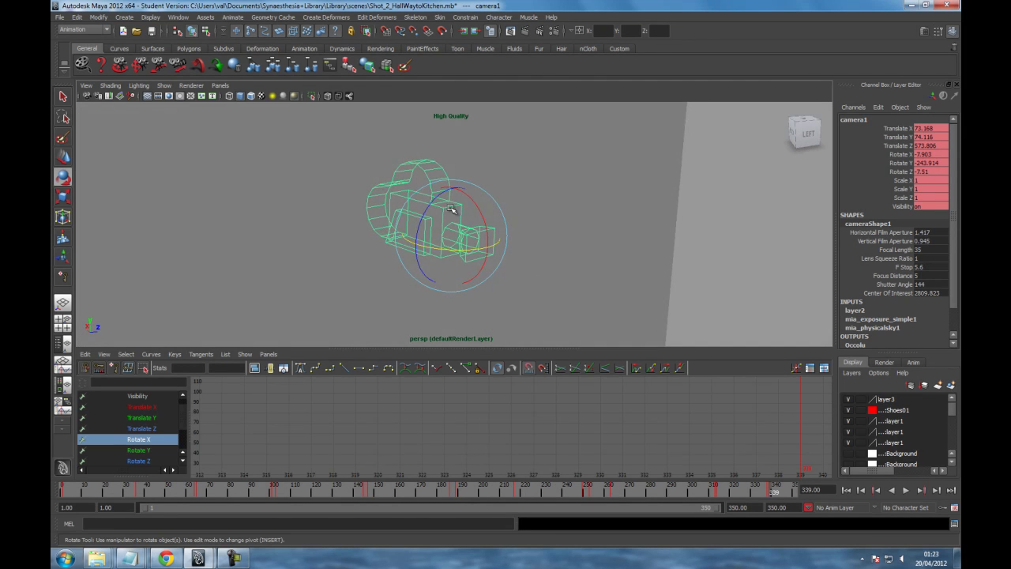
- Try tilting camera1 down to a Rotate X of about -20, check it through camera1 in a taller viewport, and undo the tilt
drag(471, 198, 475, 206)
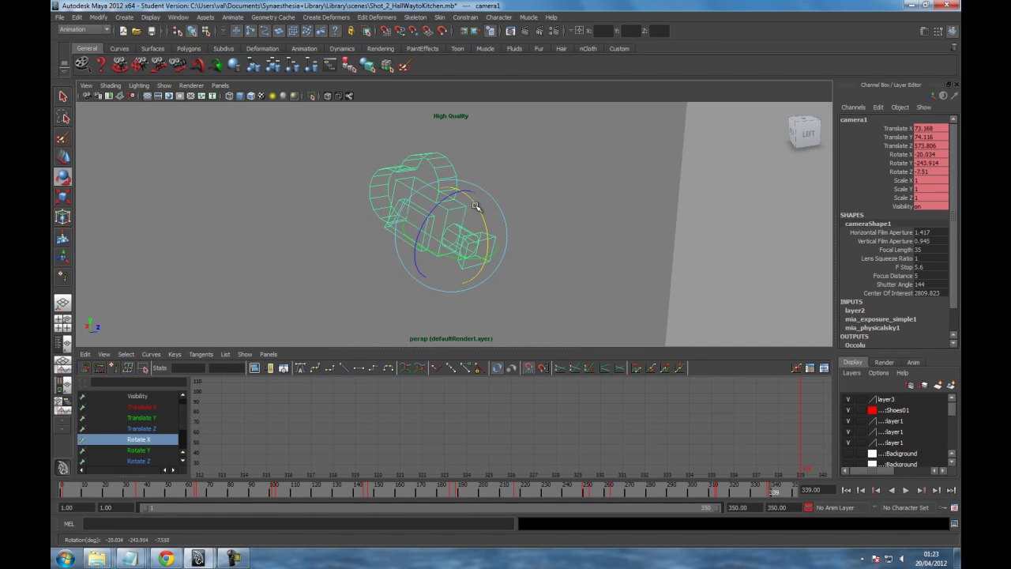
click(222, 86)
mouse_move(236, 97)
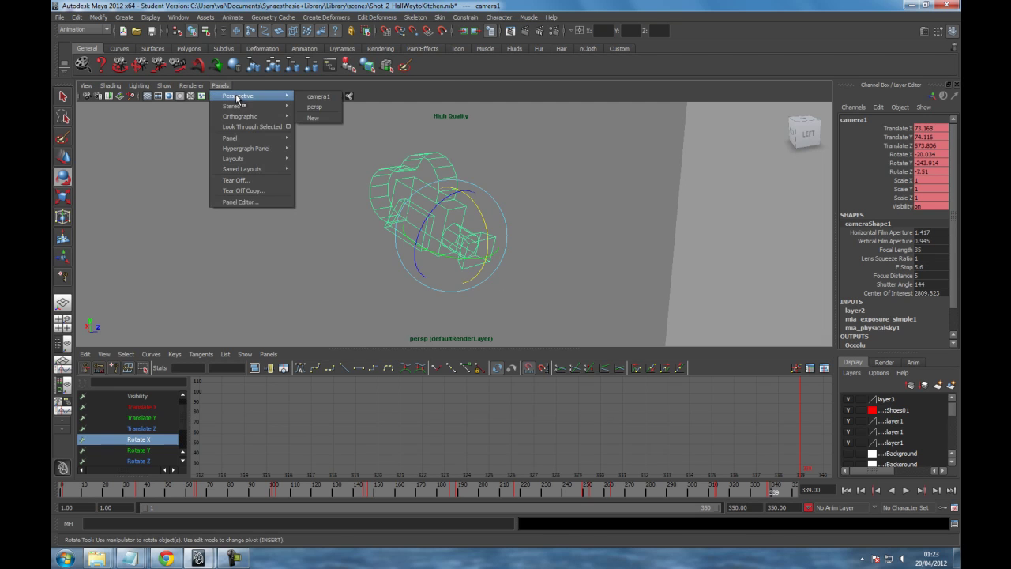
click(332, 96)
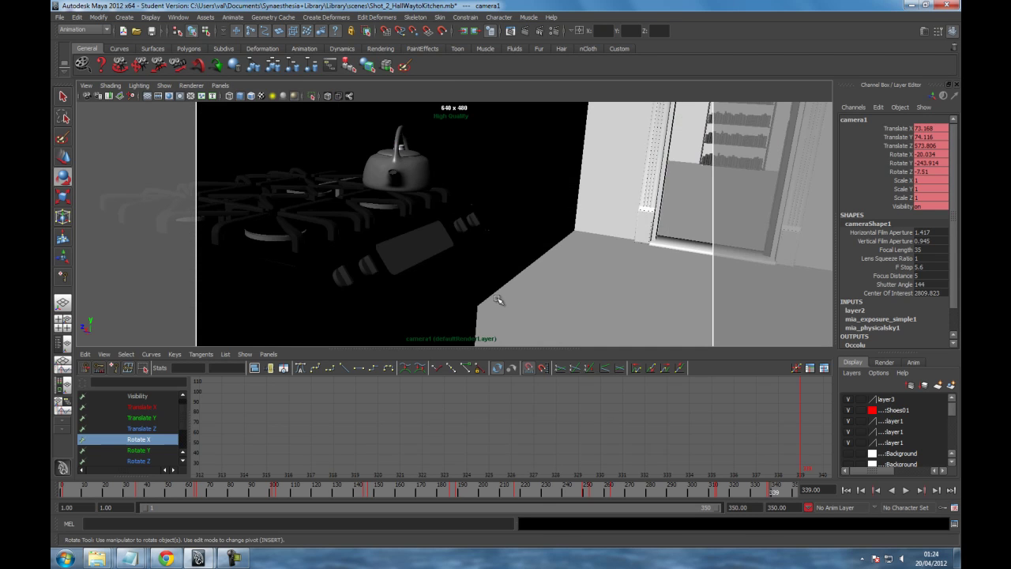
drag(496, 349, 521, 422)
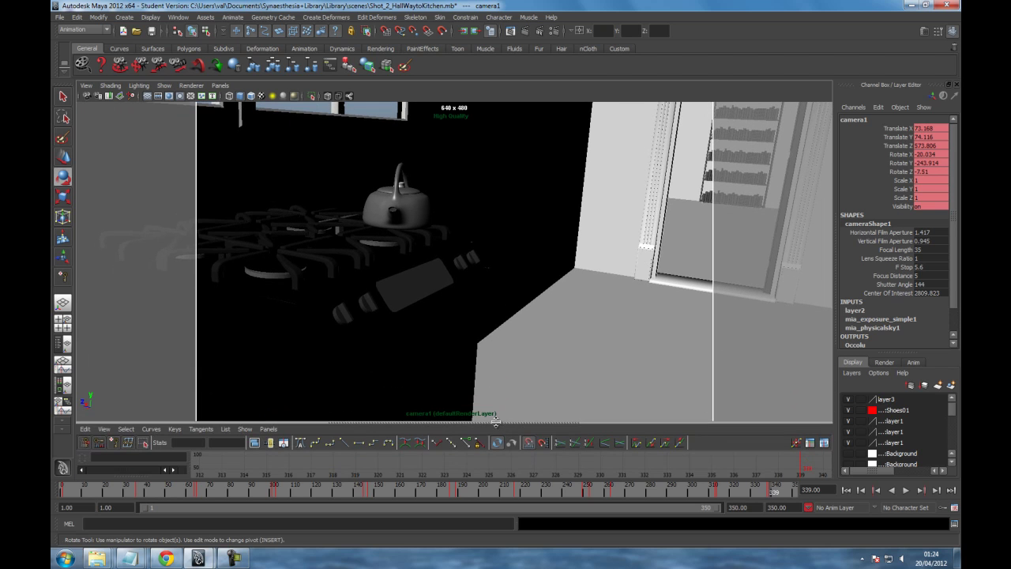
key(ctrl+z)
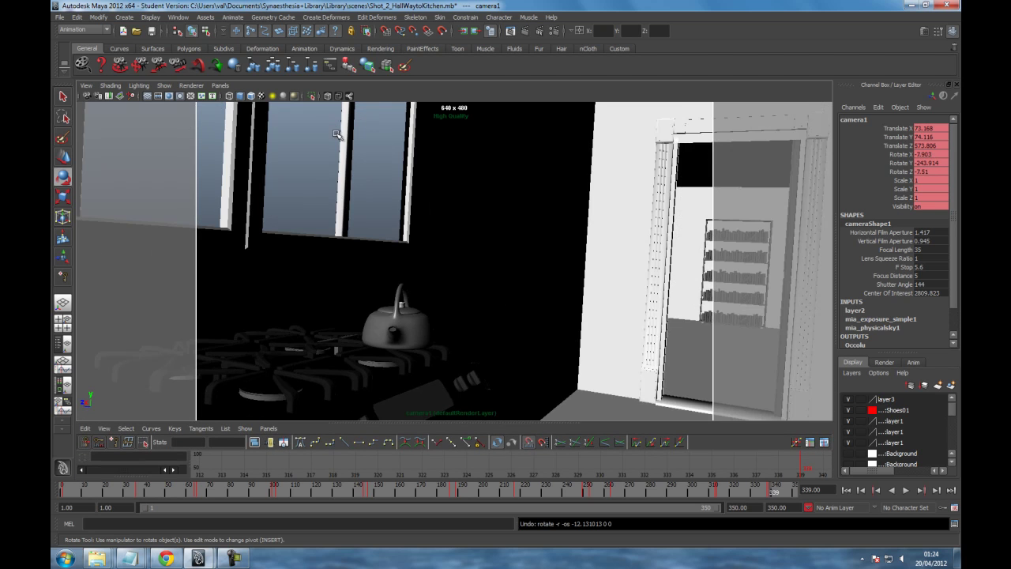
- Return to the persp view and tilt camera1 down to a Rotate X of about -16.1
click(226, 85)
mouse_move(241, 97)
click(332, 108)
click(221, 85)
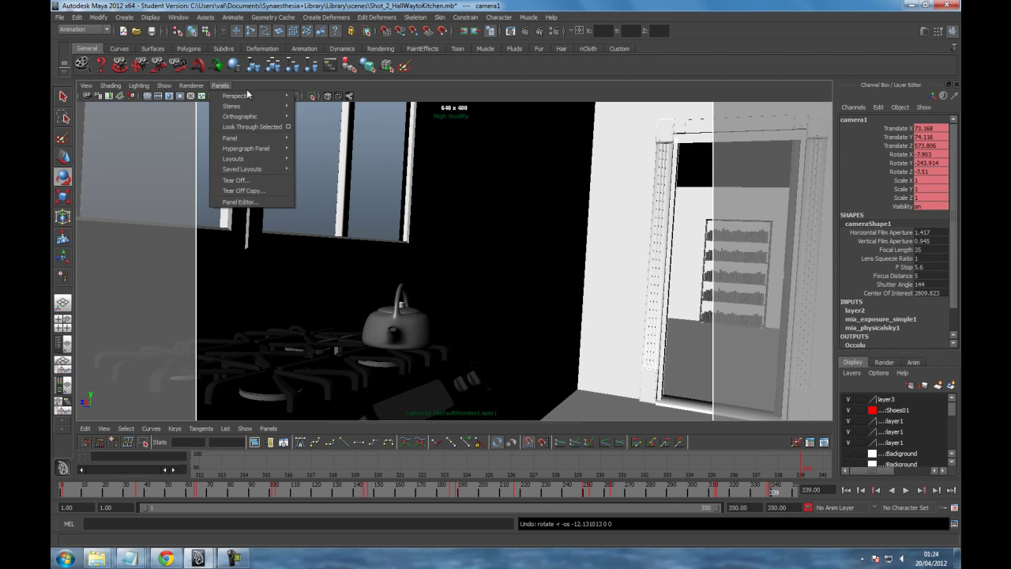
click(335, 104)
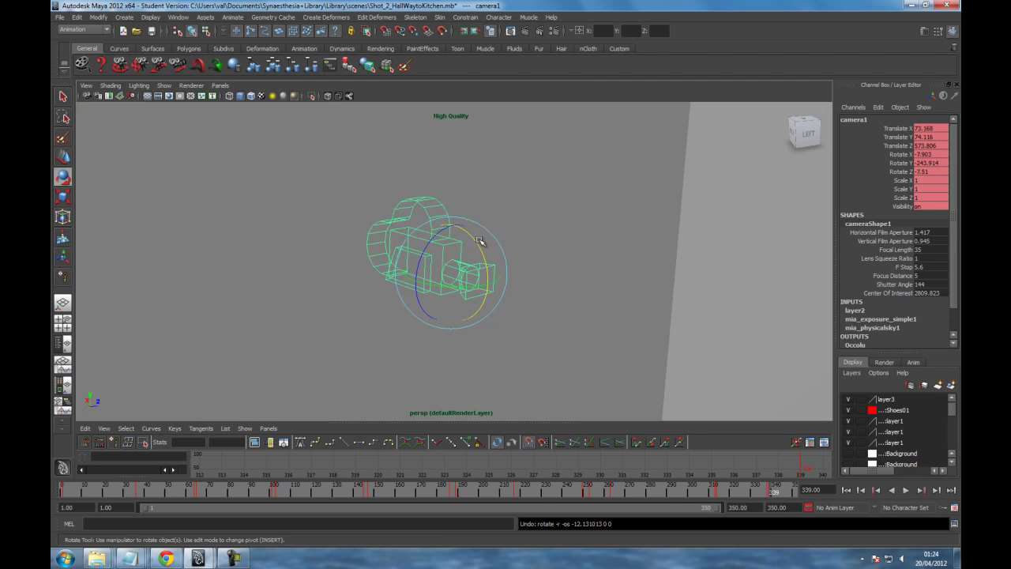
drag(476, 240, 480, 248)
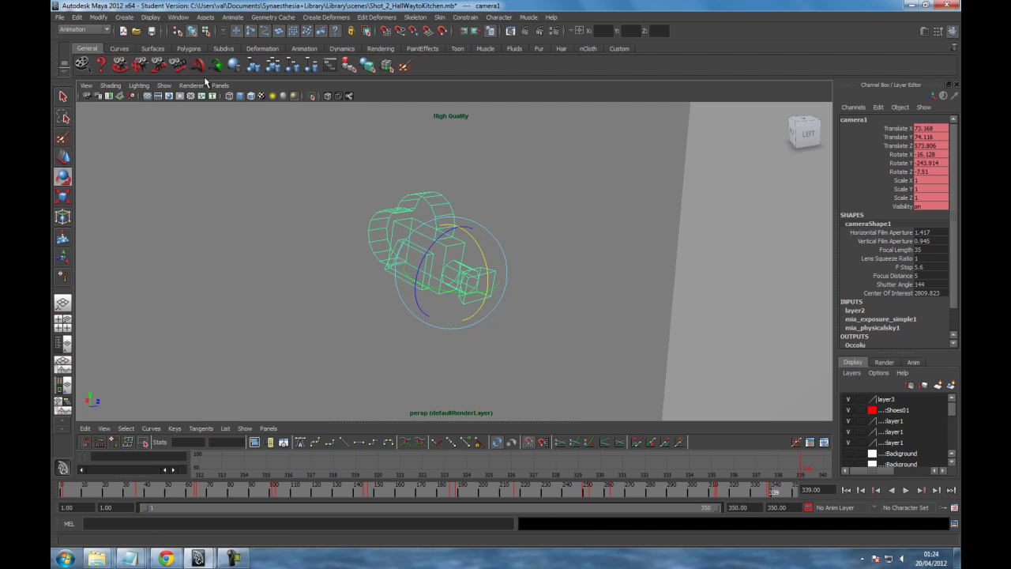
- Look through camera1 and play back the shot from frame 100 to check the final turn around the stove
click(220, 85)
mouse_move(244, 96)
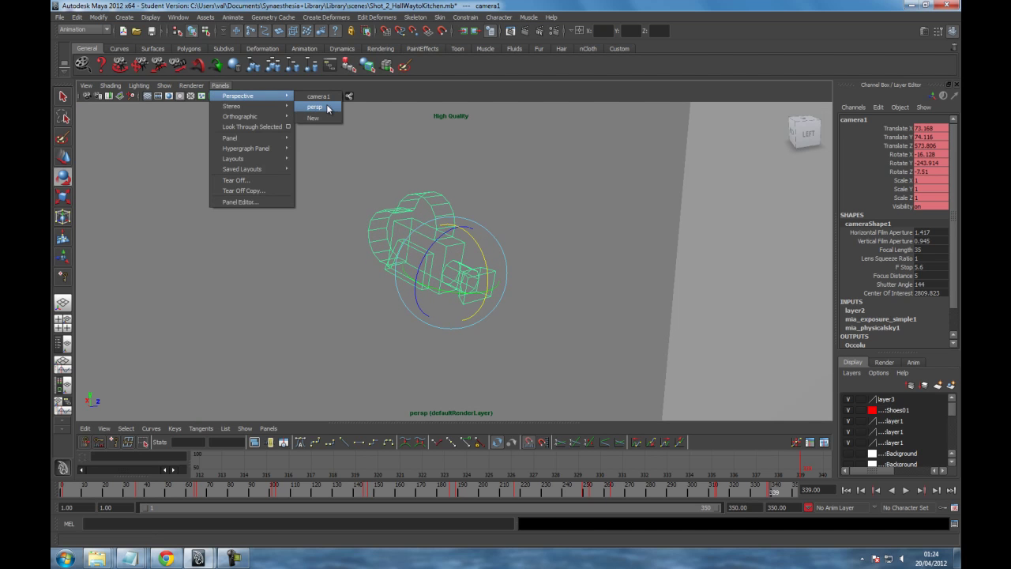
click(316, 105)
click(220, 85)
mouse_move(262, 95)
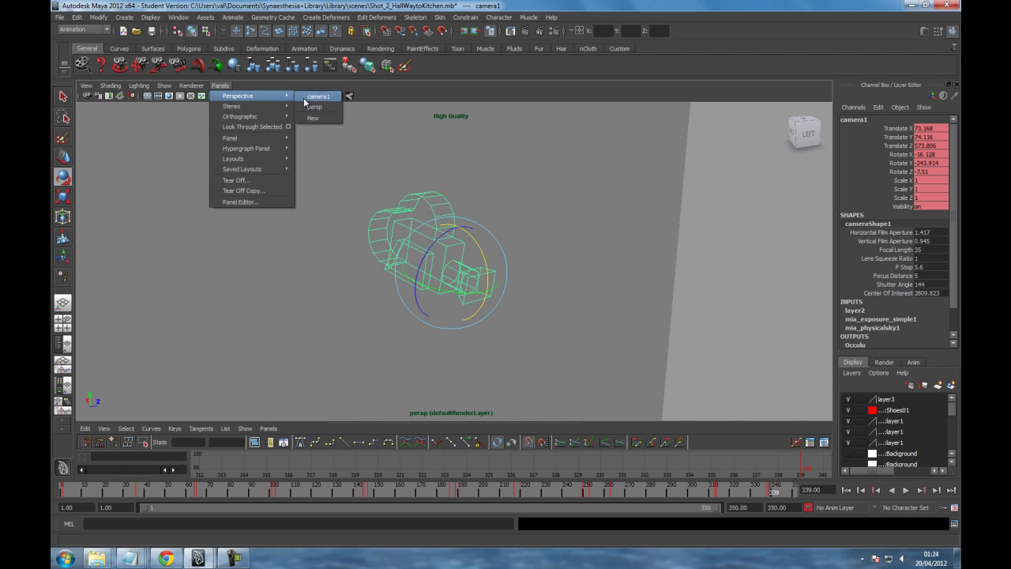
click(312, 96)
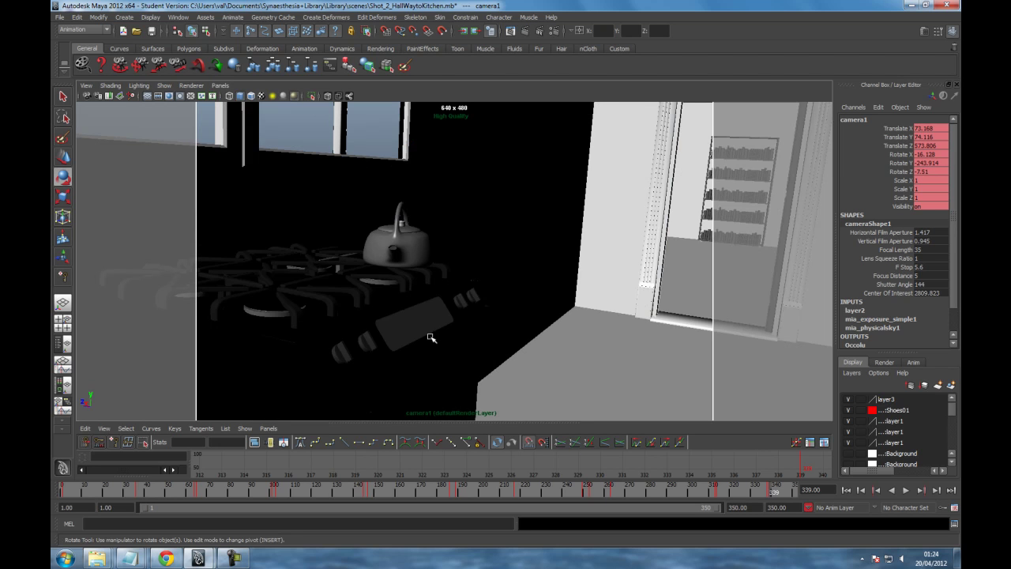
drag(437, 496, 273, 496)
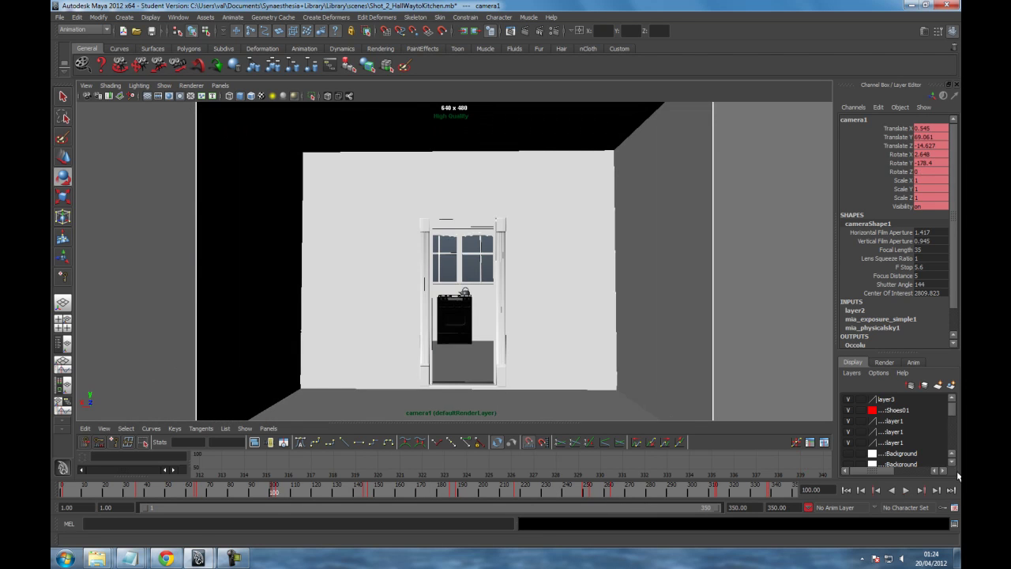
click(906, 491)
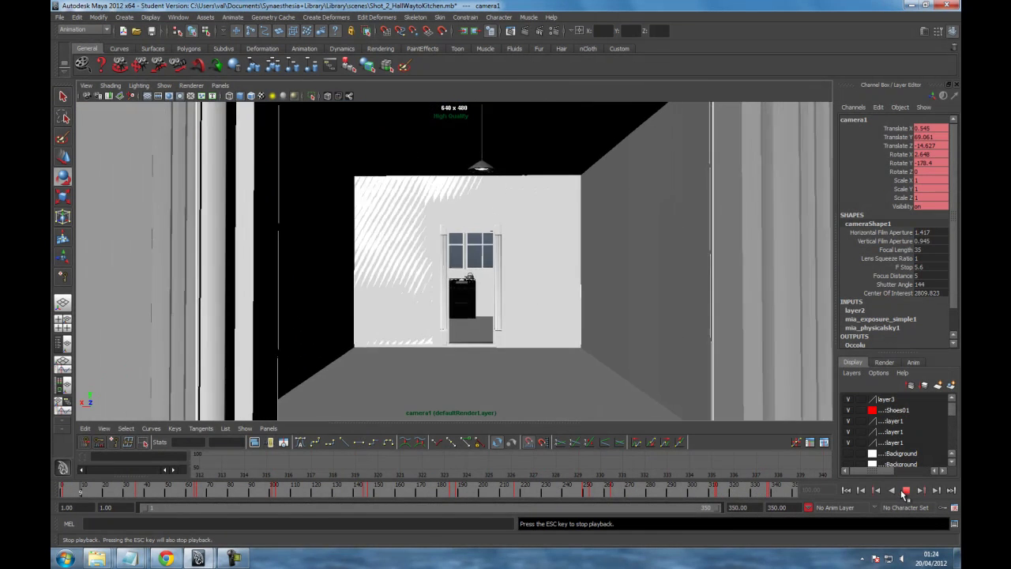
click(905, 491)
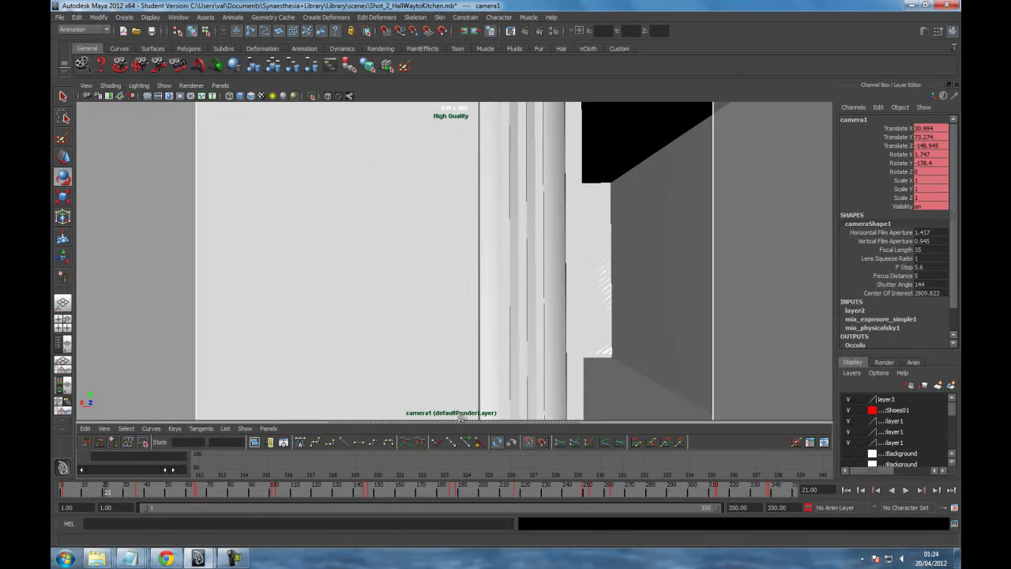
- Enlarge the graph editor, scrub the shot to frame 339 and display all of camera1's curves
drag(460, 422, 460, 329)
drag(576, 487, 771, 498)
scroll(158, 405, up, 1)
click(130, 377)
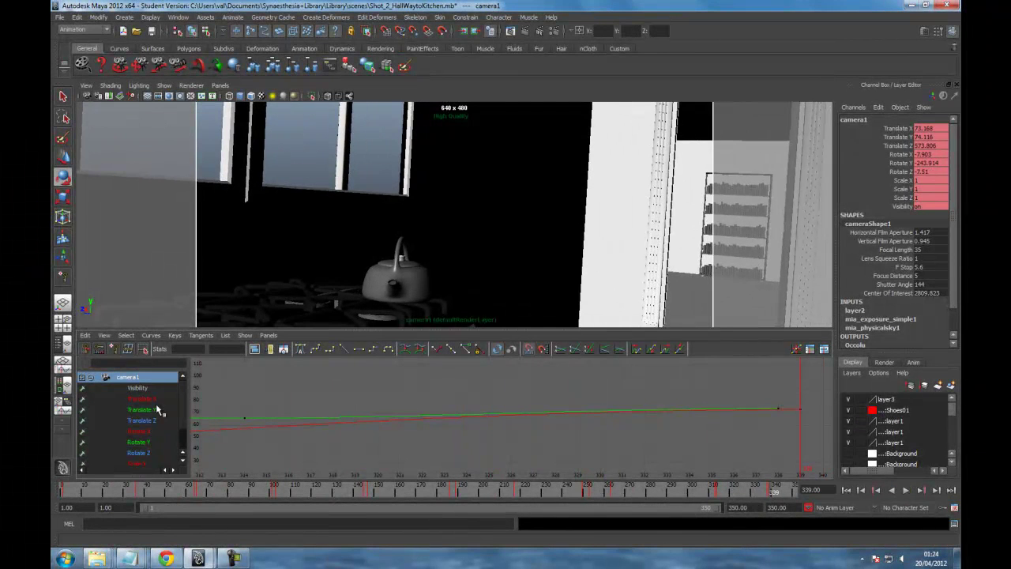
click(155, 421)
click(137, 380)
- Frame camera1's curves, scrub back to frame 336 and select the final keys at frame 338 for a closer view
key(f)
mouse_move(774, 487)
mouse_down()
mouse_move(684, 488)
mouse_move(767, 494)
mouse_up()
scroll(767, 442, up, 2)
key(f)
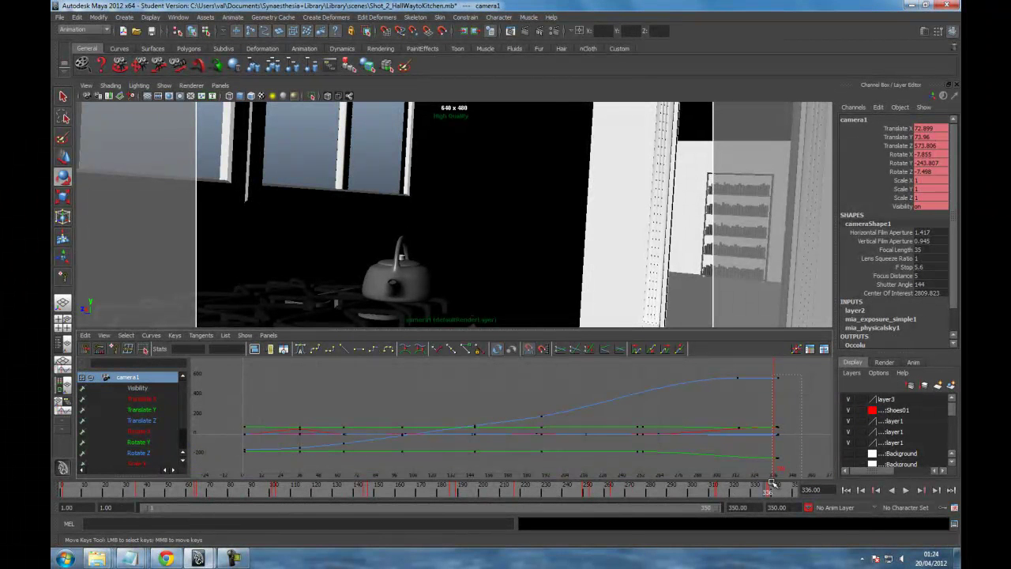
drag(773, 480, 771, 483)
key(f)
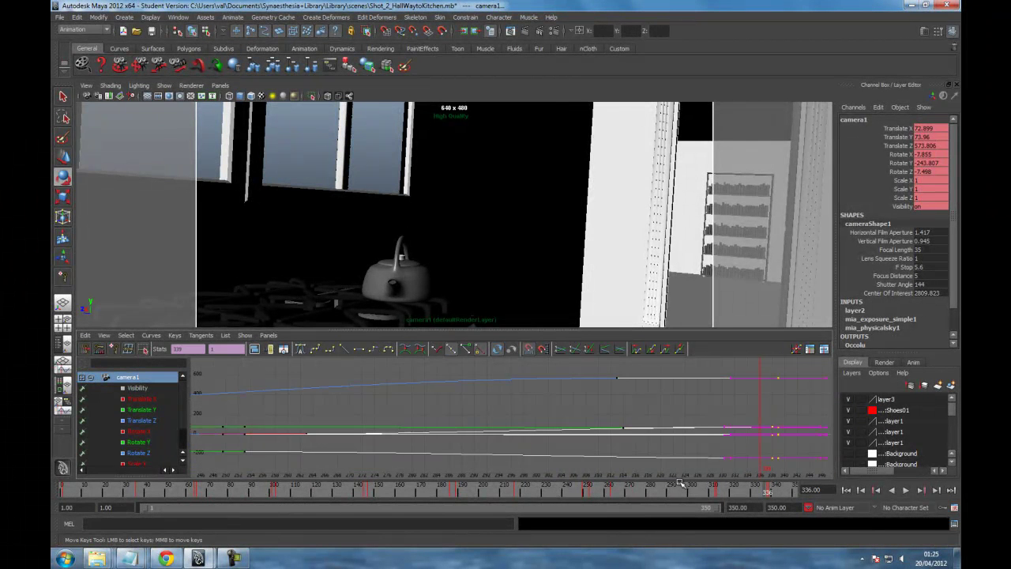
- Isolate the Translate Y curve, try adjusting its last key at frame 338, undo that edit and frame the curve's end
click(146, 411)
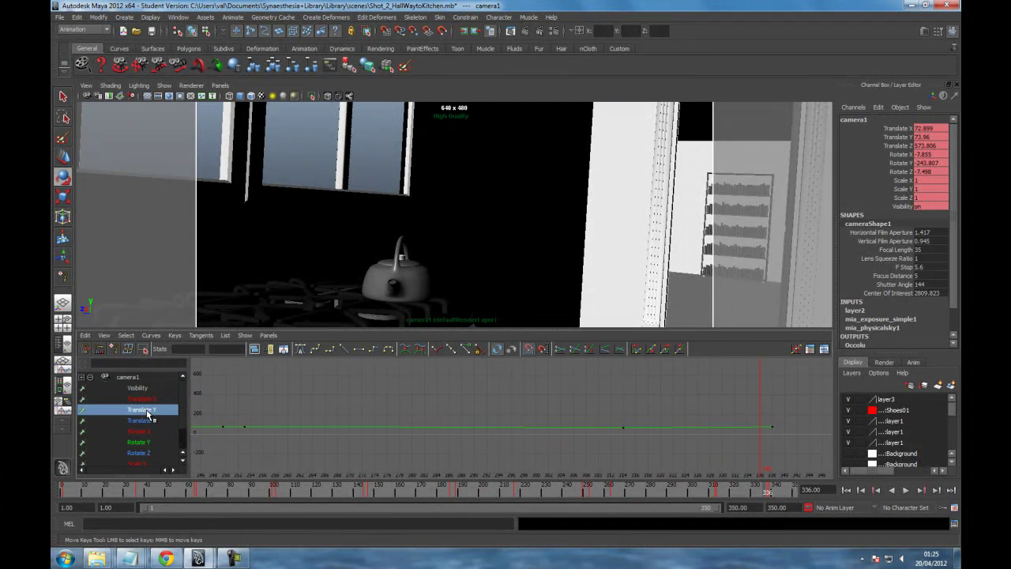
drag(796, 404, 767, 444)
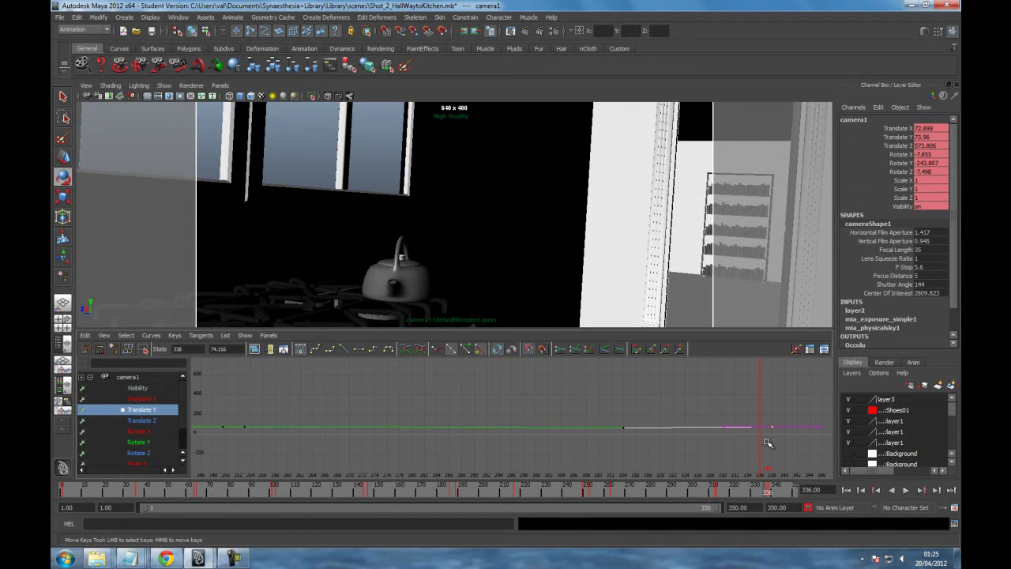
middle_drag(766, 442, 767, 446)
key(ctrl+z)
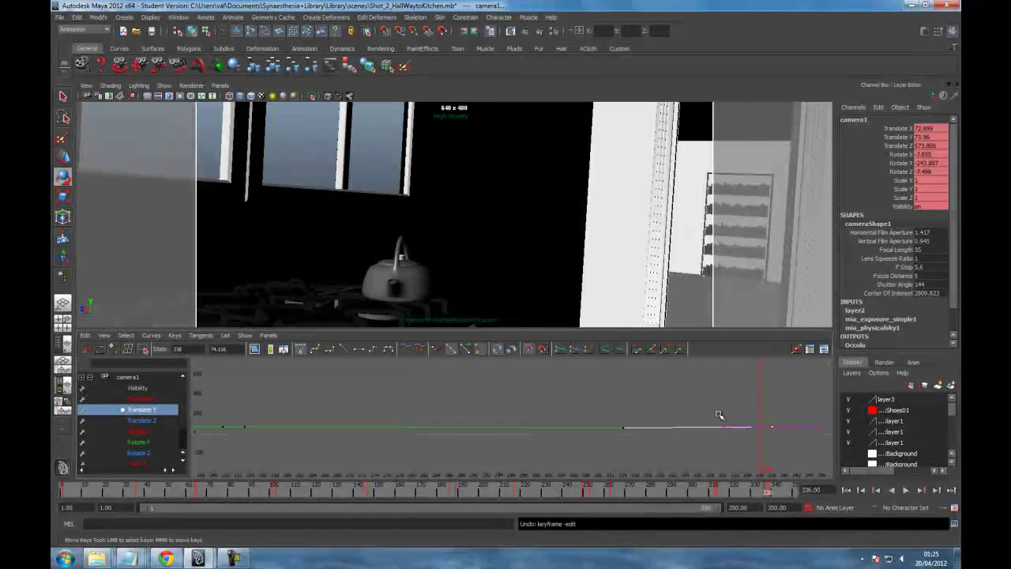
key(f)
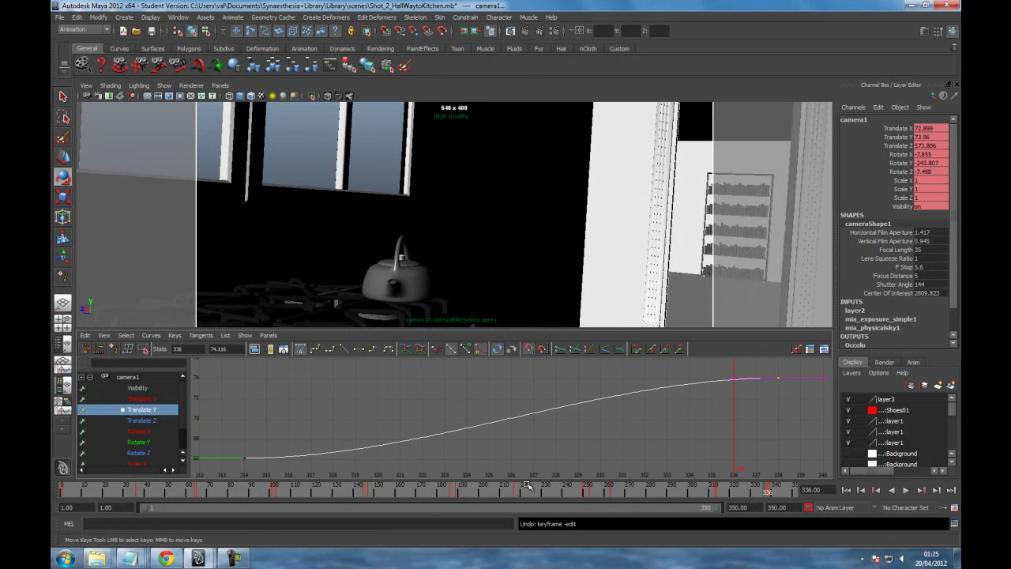
- Try reshaping the end of Translate Y into a straight rise from frame 314 to about 75.7 at frame 339
drag(241, 438, 301, 472)
middle_drag(295, 459, 296, 454)
key(ctrl+z)
mouse_move(771, 402)
middle_down()
mouse_move(781, 472)
mouse_move(797, 390)
mouse_move(787, 370)
mouse_move(772, 403)
middle_up()
drag(240, 432, 280, 475)
middle_drag(307, 458, 310, 456)
key(ctrl+z)
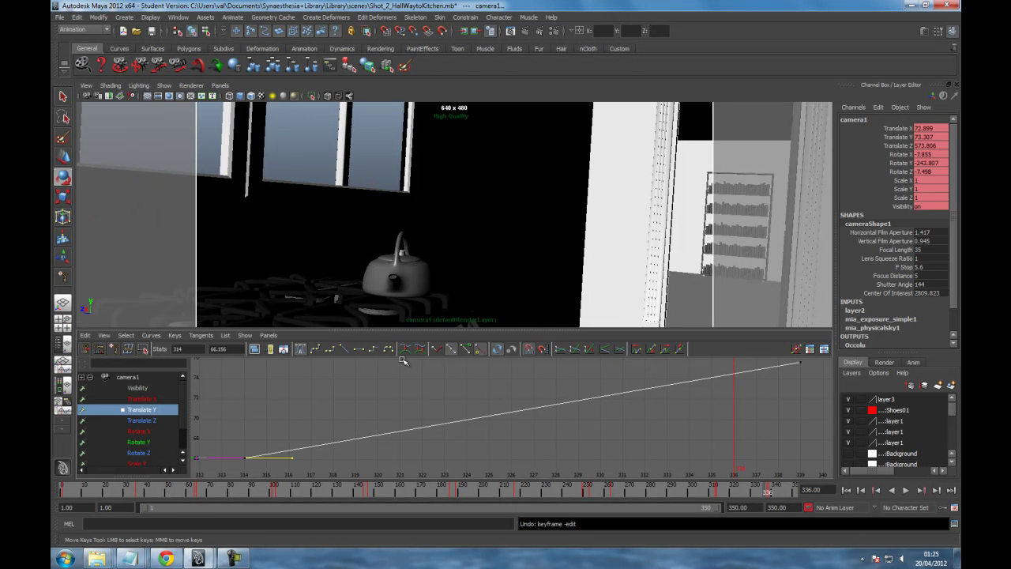
click(440, 355)
key(ctrl+z)
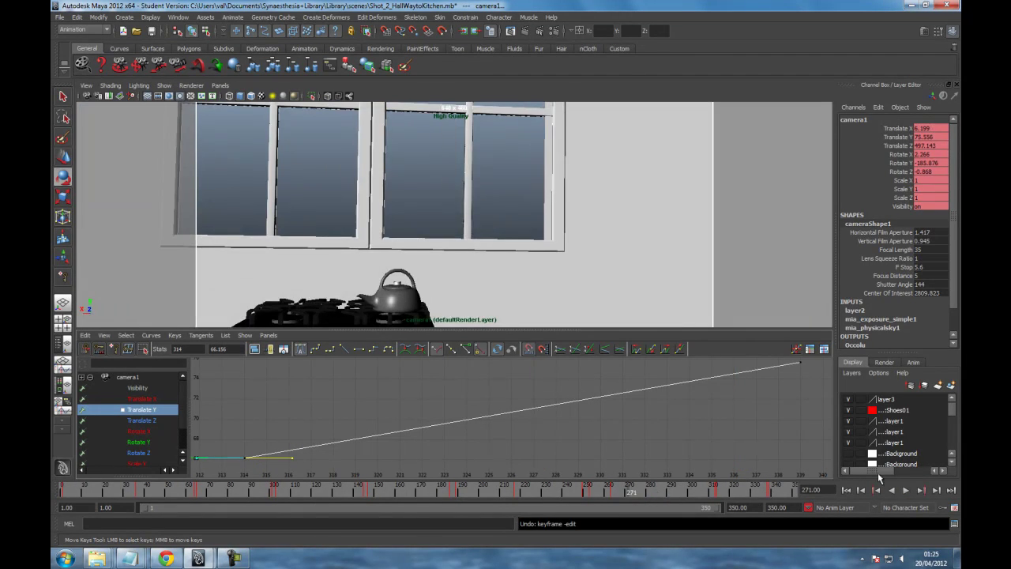
- Play the shot through camera1 from the first frame to check the straightened Translate Y curve
click(905, 489)
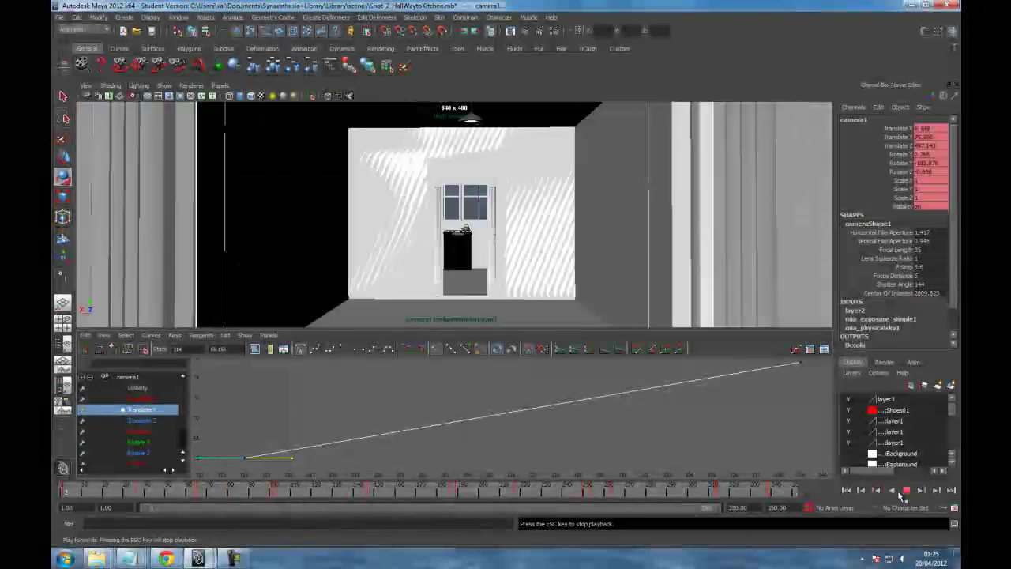
key(Escape)
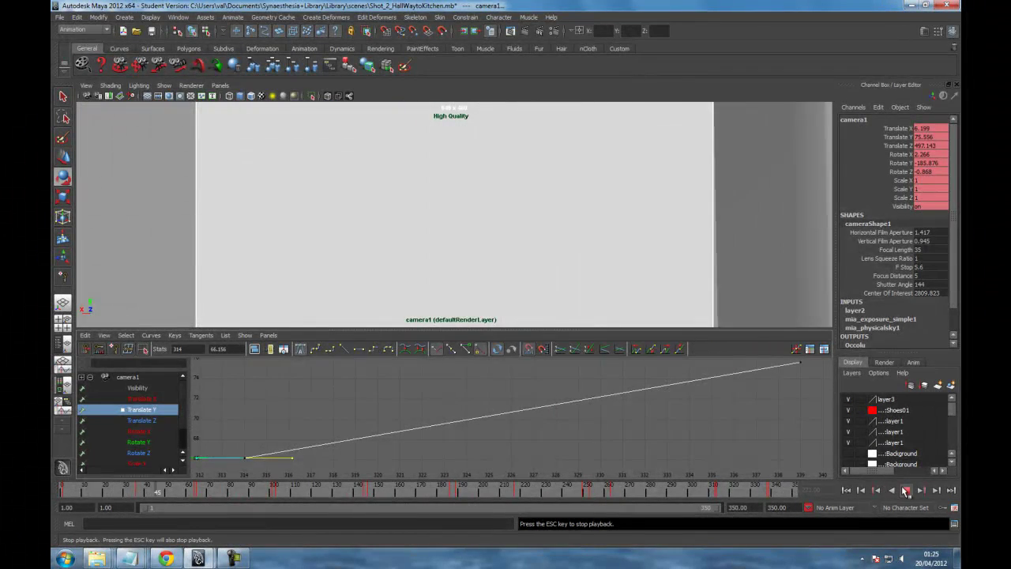
key(ctrl+z)
key(ctrl+z)
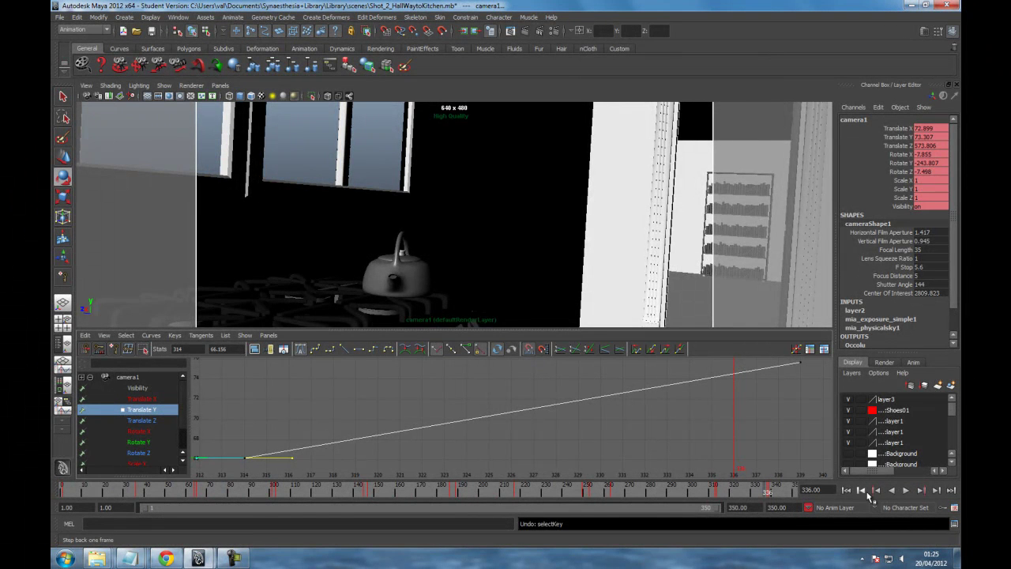
click(845, 490)
click(905, 490)
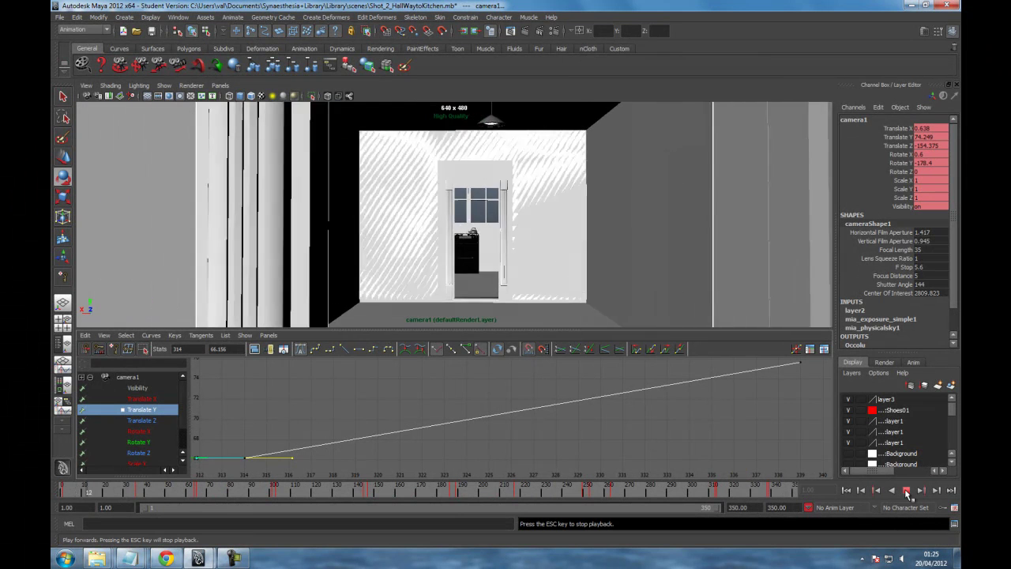
click(910, 489)
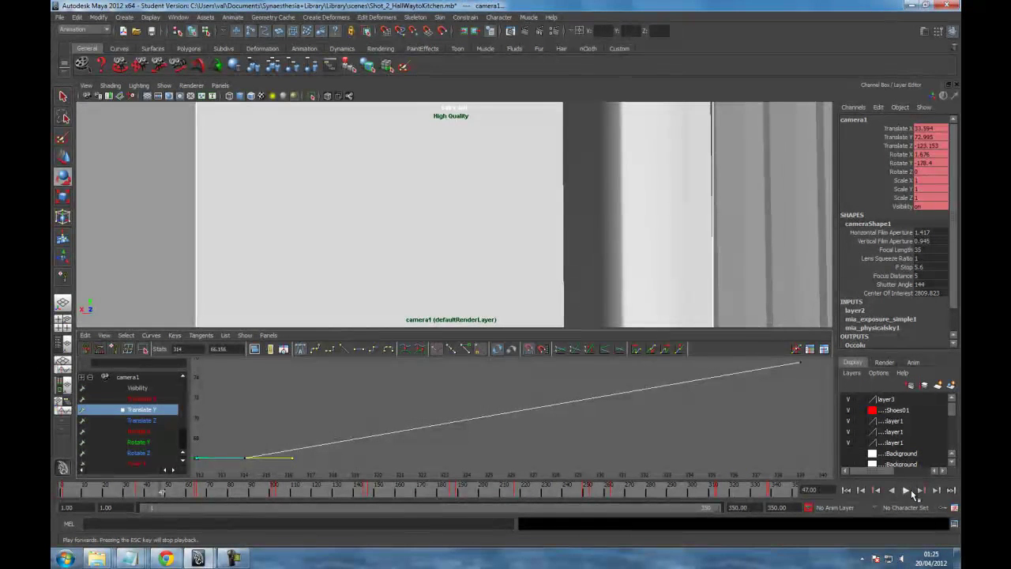
- Undo the Translate Y reshaping step by step, playing the shot from the first frame in between
key(ctrl+z)
key(ctrl+z)
key(ctrl+z)
key(ctrl+z)
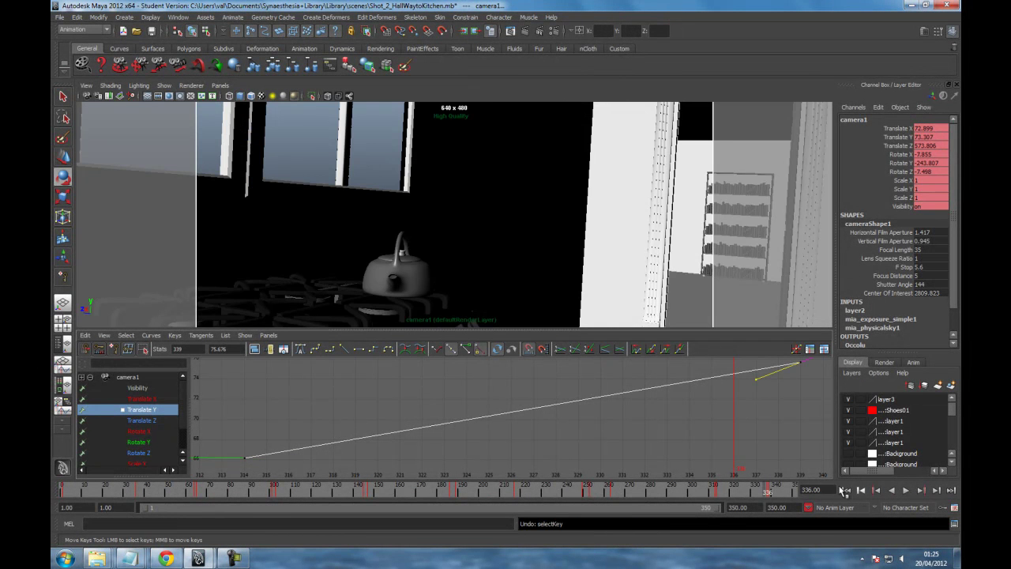
click(849, 490)
click(905, 490)
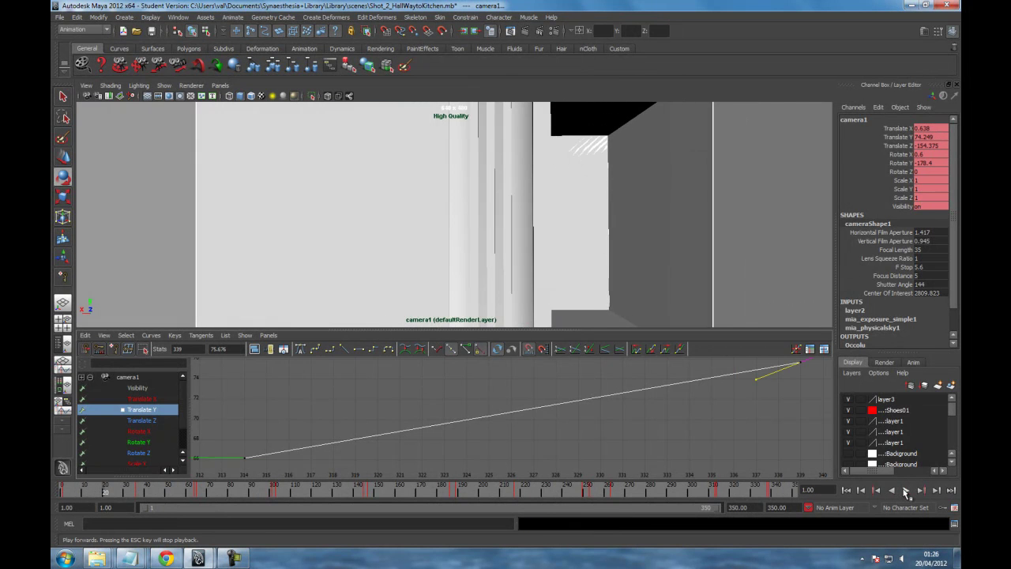
key(ctrl+z)
key(ctrl+z)
key(ctrl+z)
key(ctrl+z)
key(ctrl+z)
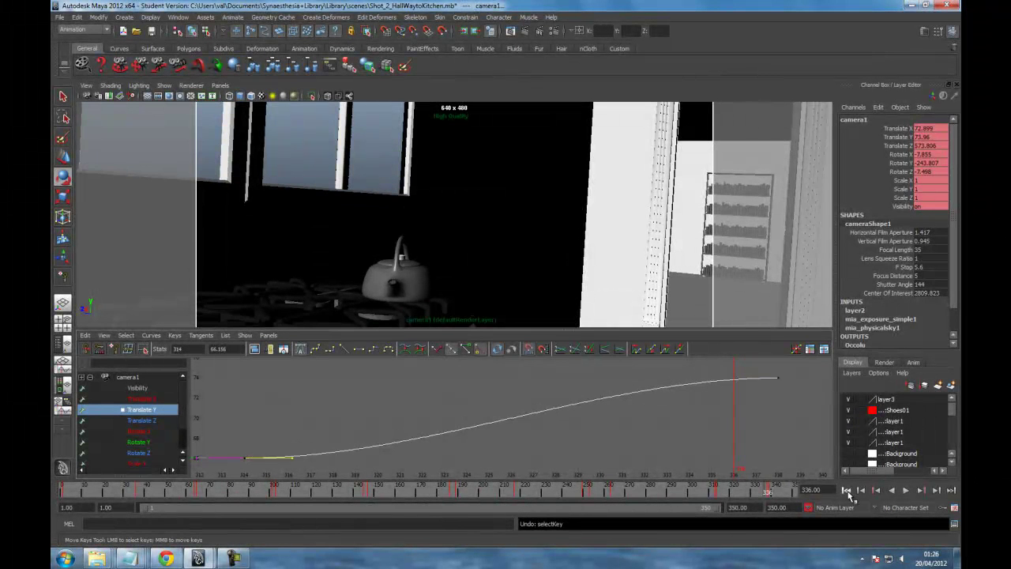
- Play the shot from the first frame with the smooth Translate Y curve, stop playback and return to frame 1
click(845, 489)
click(905, 490)
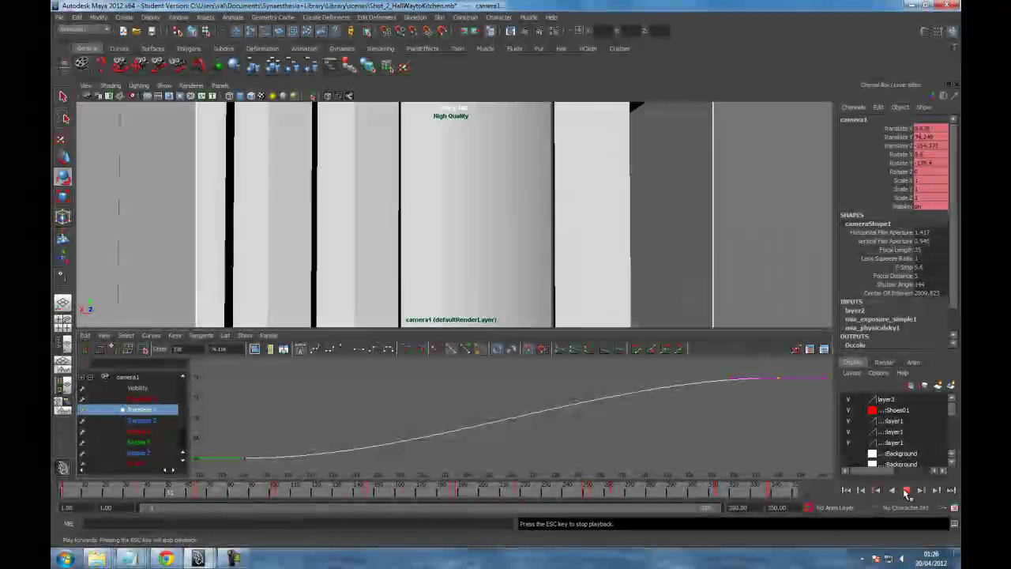
click(907, 489)
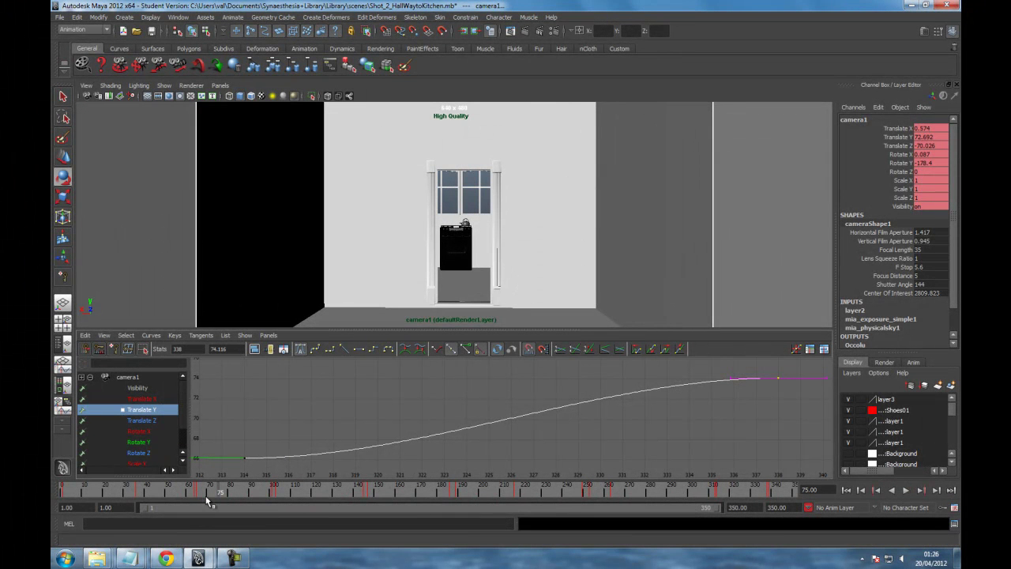
drag(124, 490, 57, 489)
scroll(332, 421, down, 5)
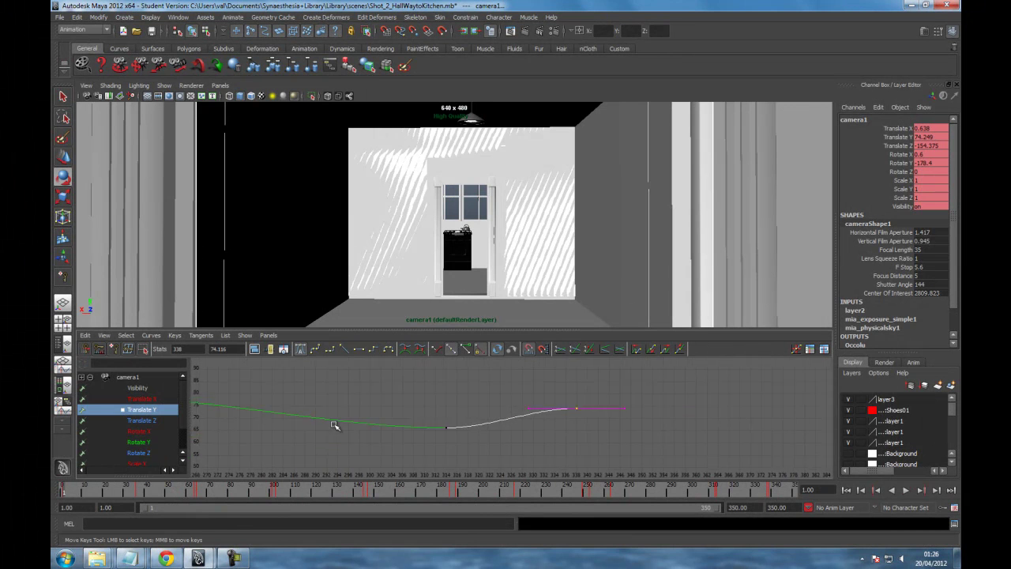
- Display all of camera1's curves, scrub to frame 36 and inspect the keys there close up, leaving them deselected
click(127, 378)
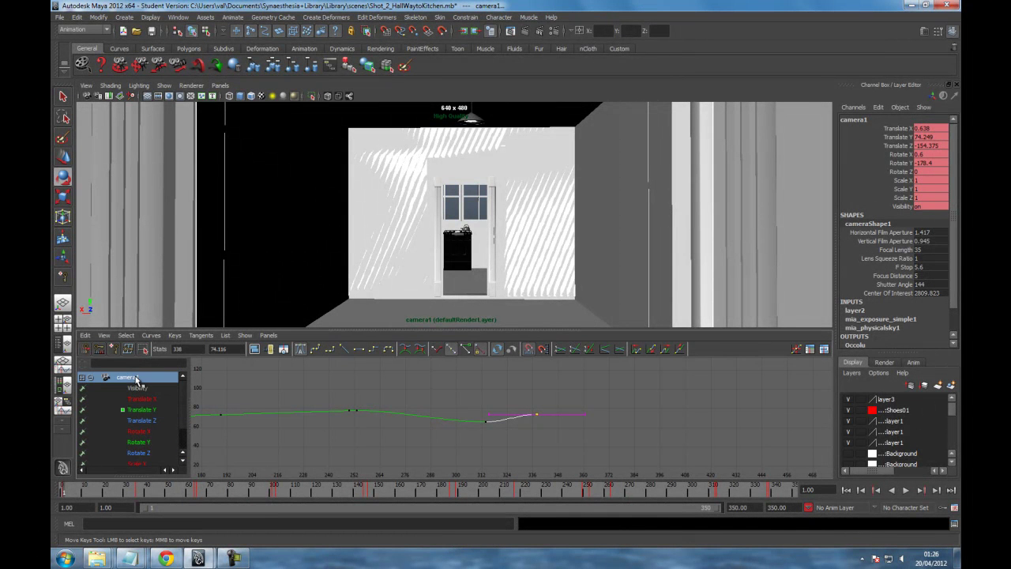
key(f)
scroll(342, 453, down, 10)
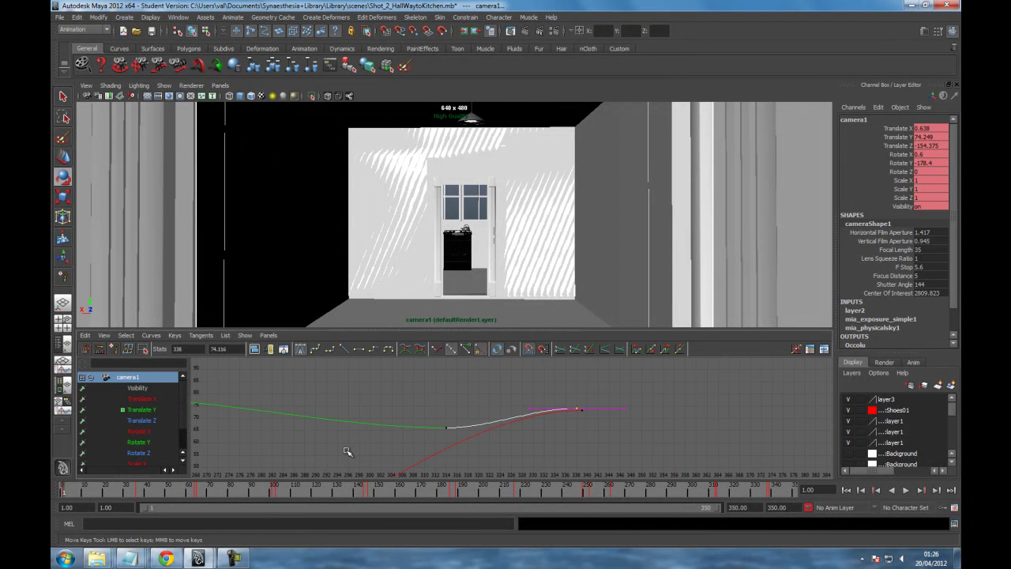
key(f)
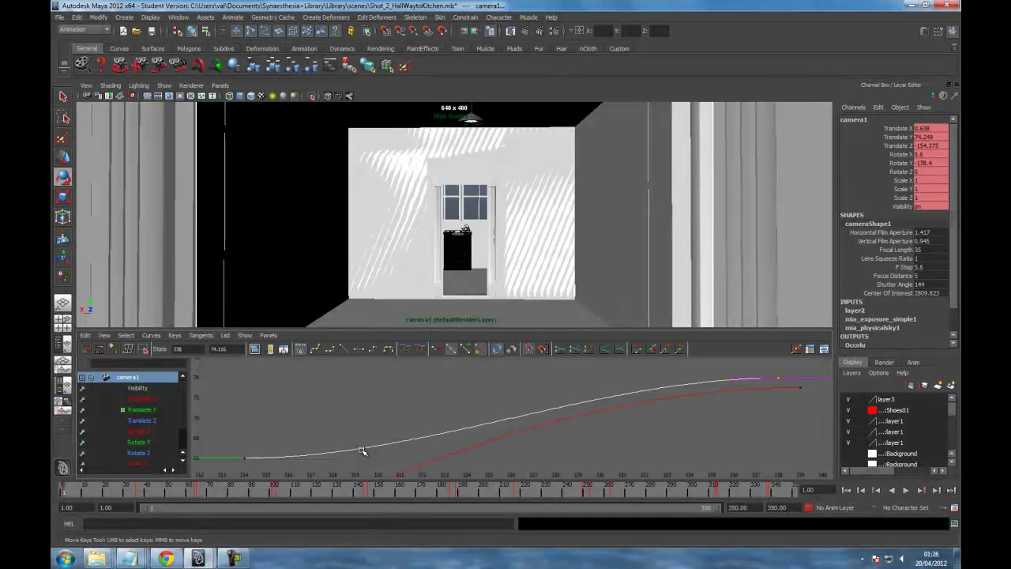
scroll(371, 452, down, 5)
click(565, 447)
key(a)
drag(77, 490, 136, 494)
drag(300, 447, 305, 476)
key(f)
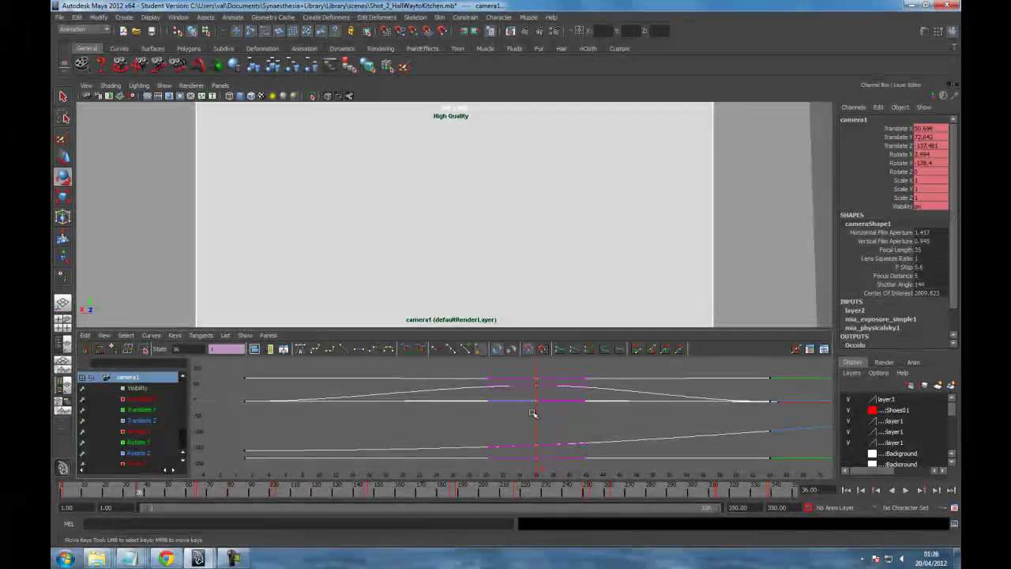
click(358, 439)
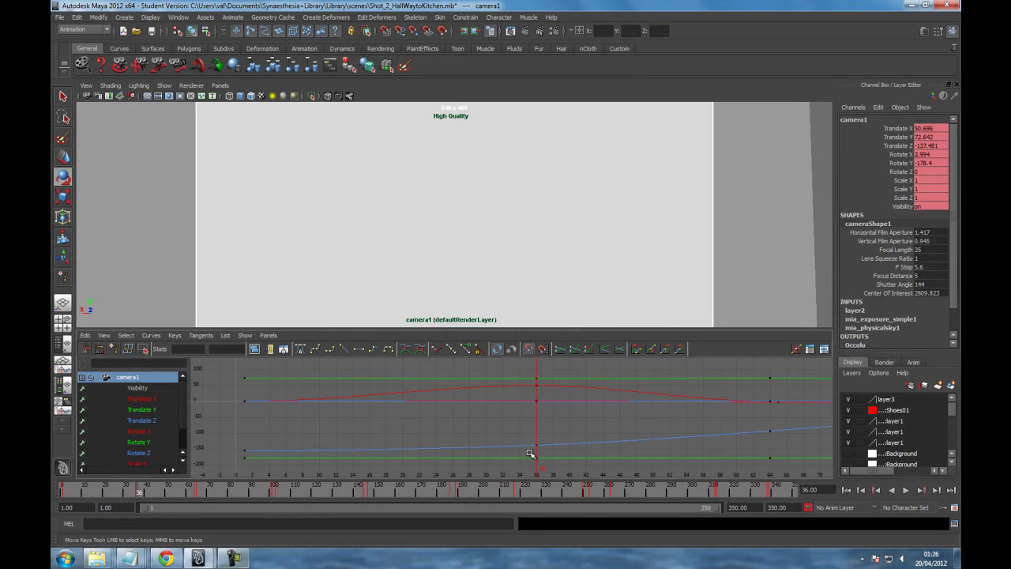
click(234, 559)
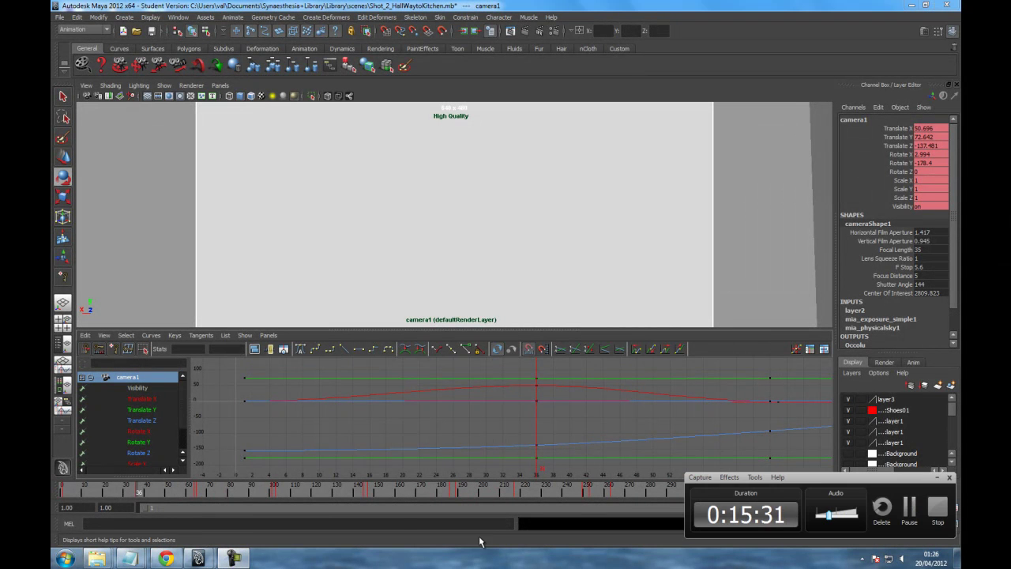
click(484, 441)
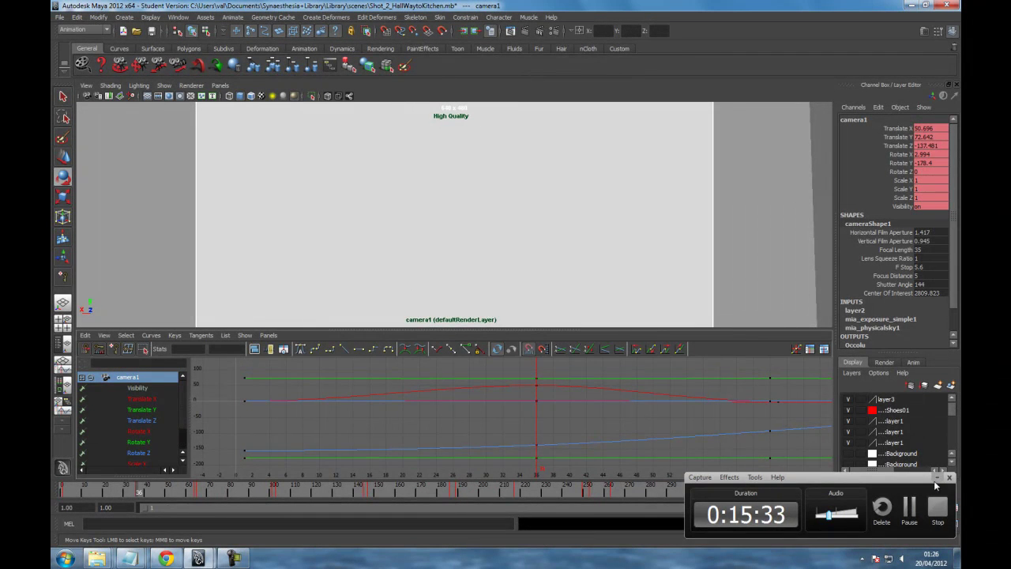